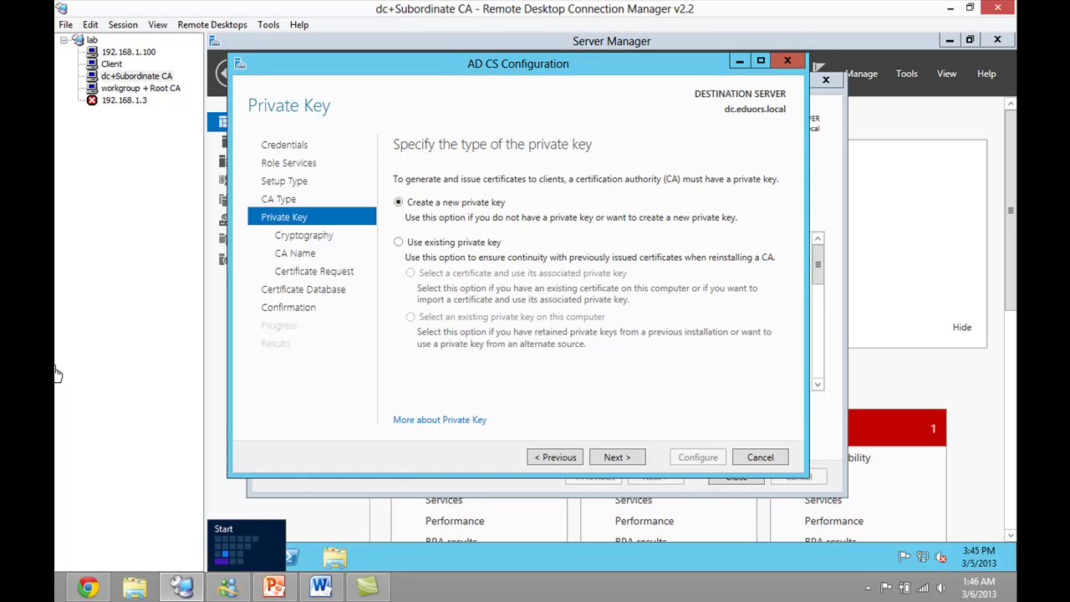
# - Advance the wizard to Certificate Request and briefly view slide 7 on the internal CA hierarchy
pyautogui.press('alt')
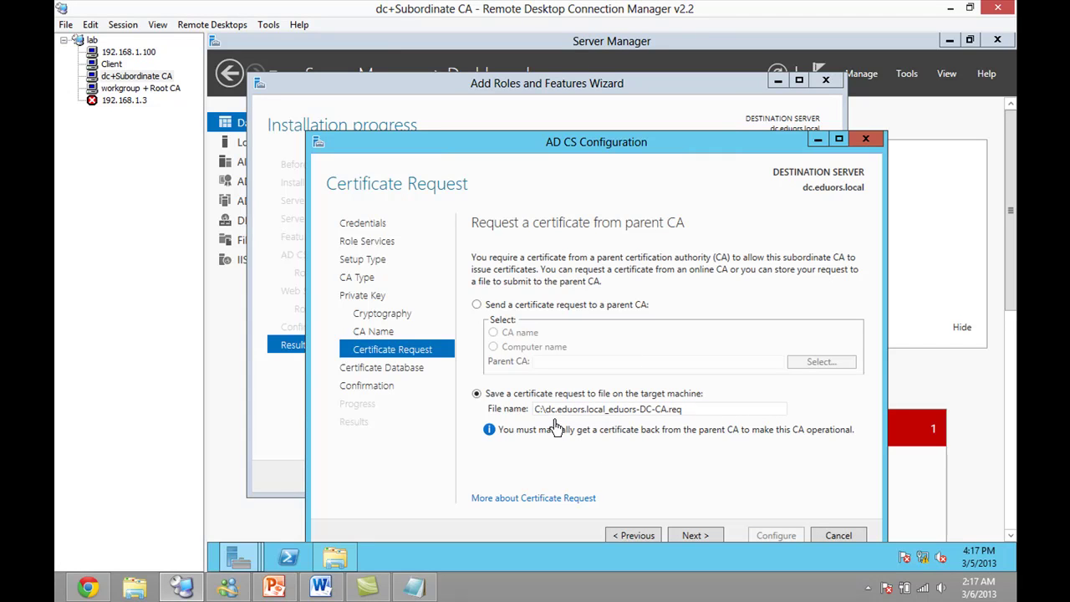
pyautogui.click(284, 593)
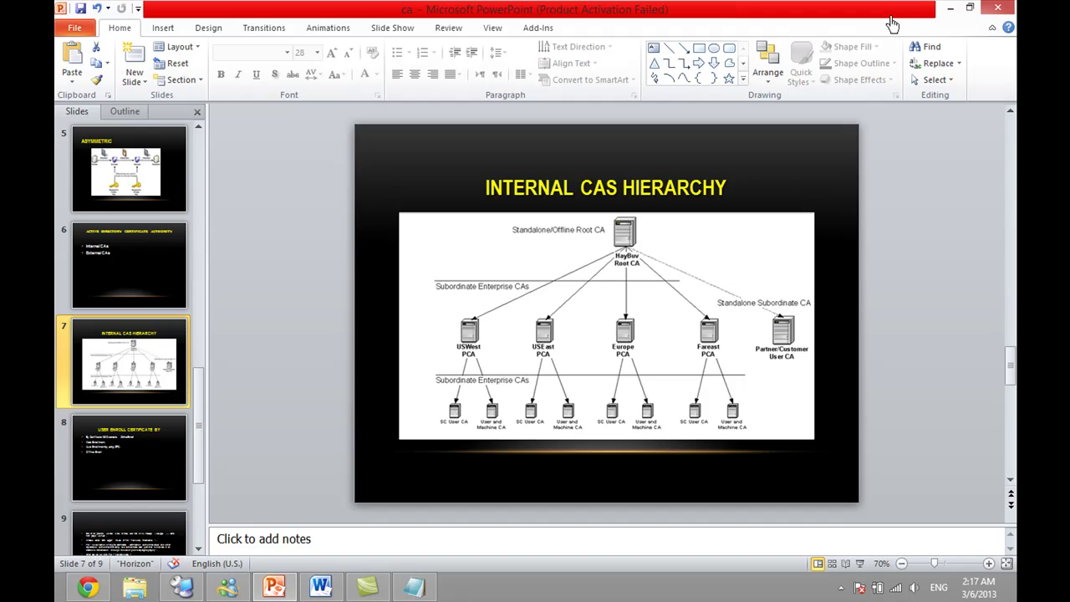
pyautogui.click(950, 8)
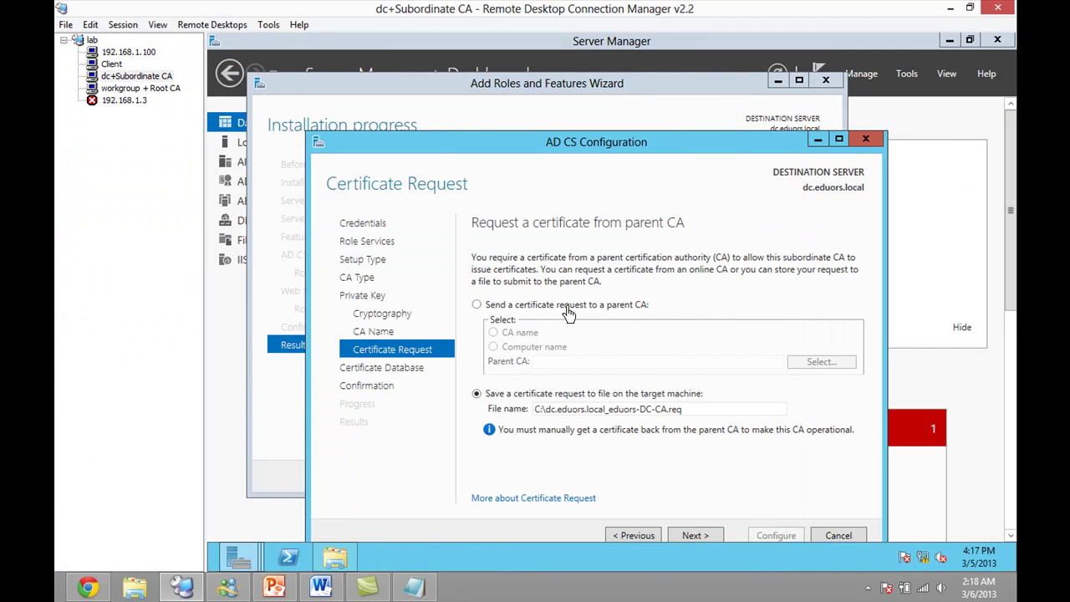
# - Compare with the Root CA session, then keep the request set to save to a file
pyautogui.click(138, 88)
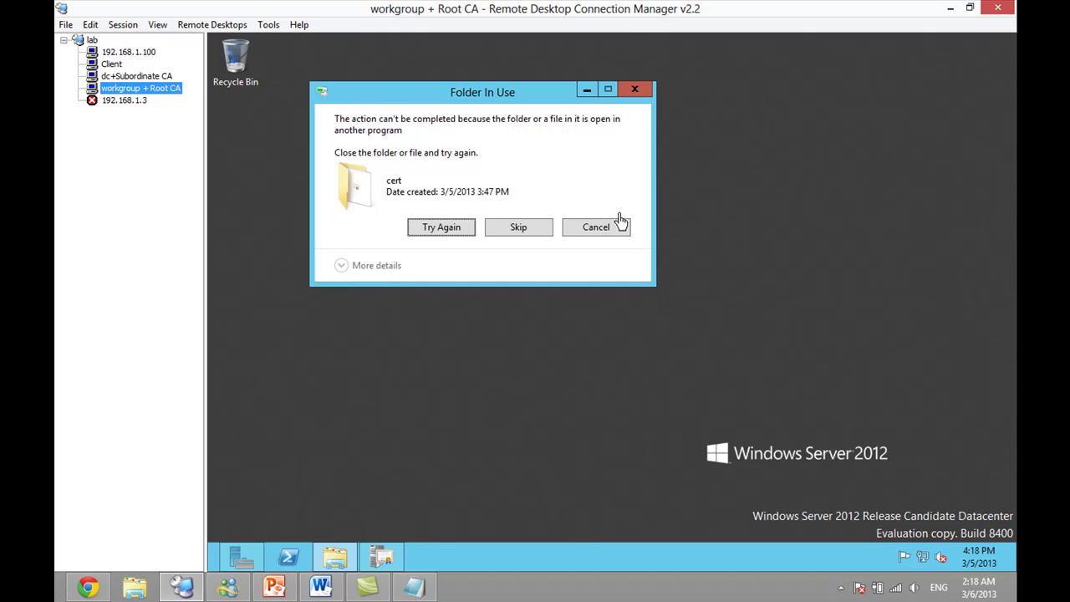
pyautogui.click(159, 76)
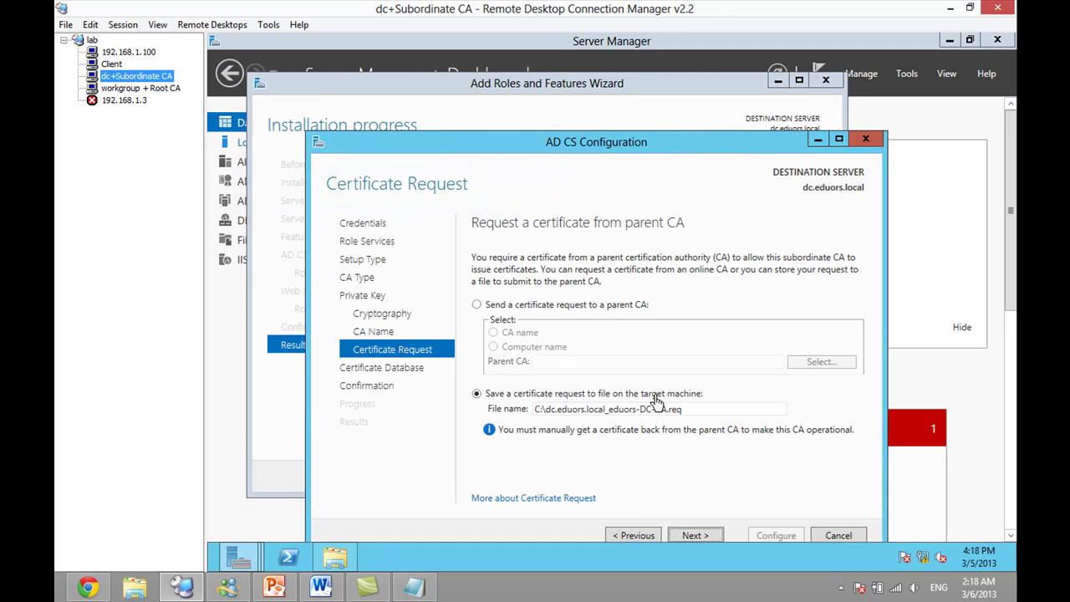
pyautogui.click(551, 306)
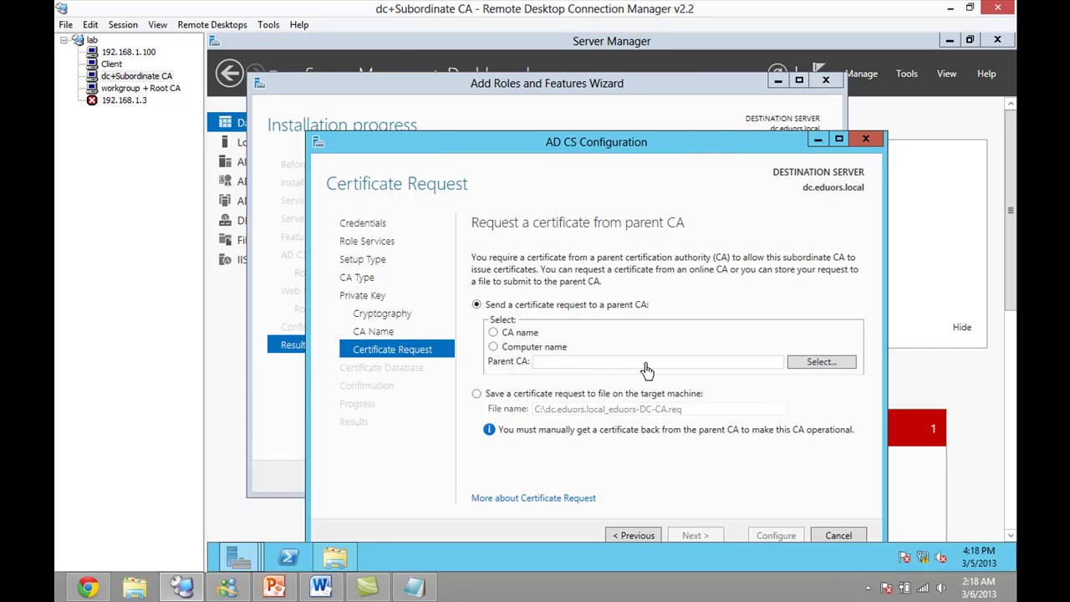
pyautogui.click(644, 365)
pyautogui.click(539, 348)
pyautogui.click(535, 396)
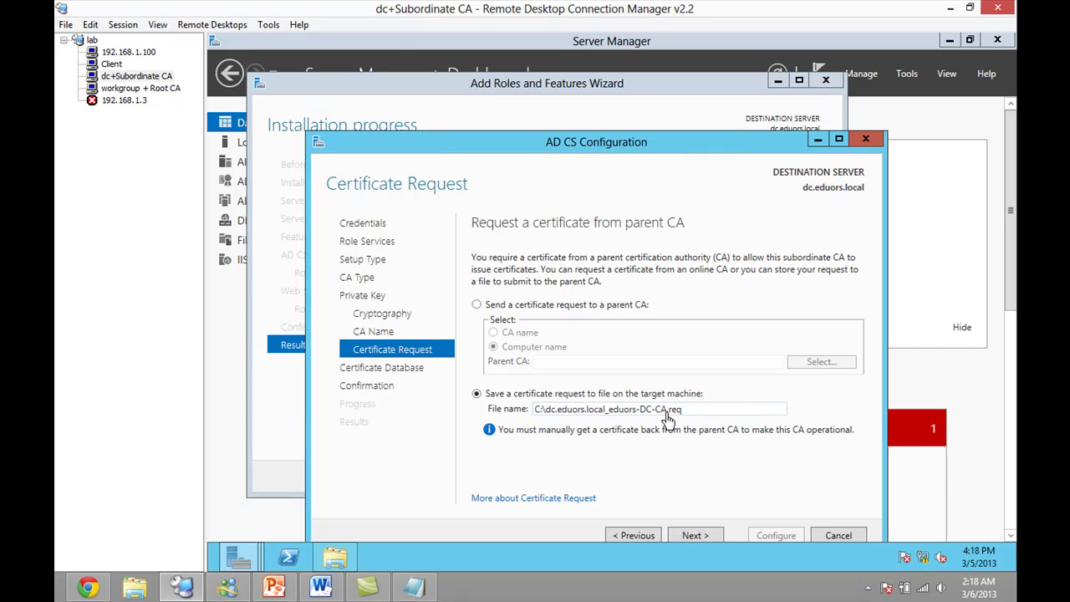
pyautogui.click(164, 90)
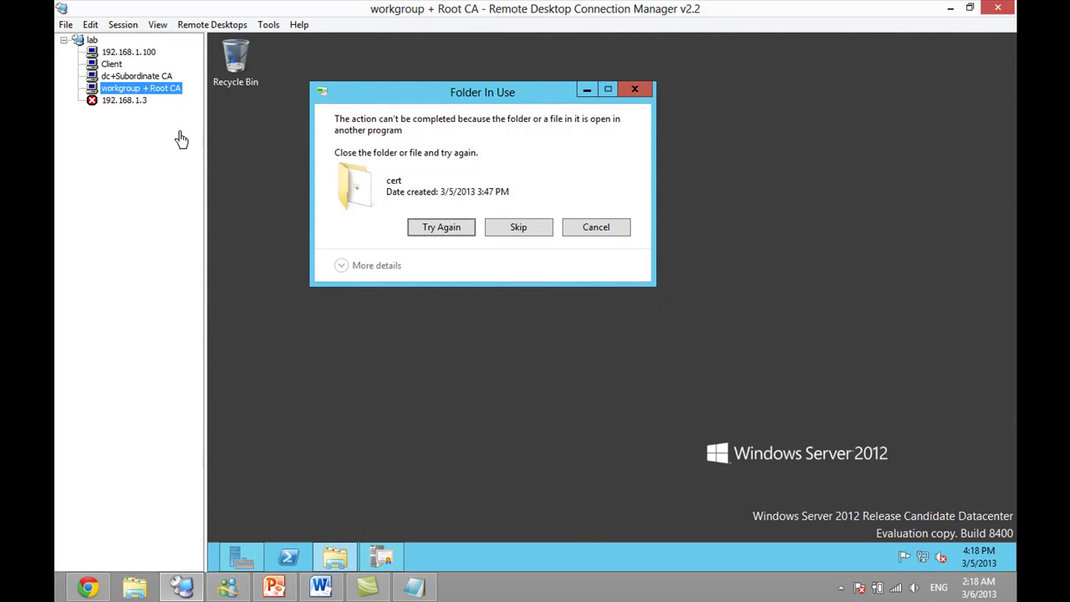
pyautogui.click(146, 76)
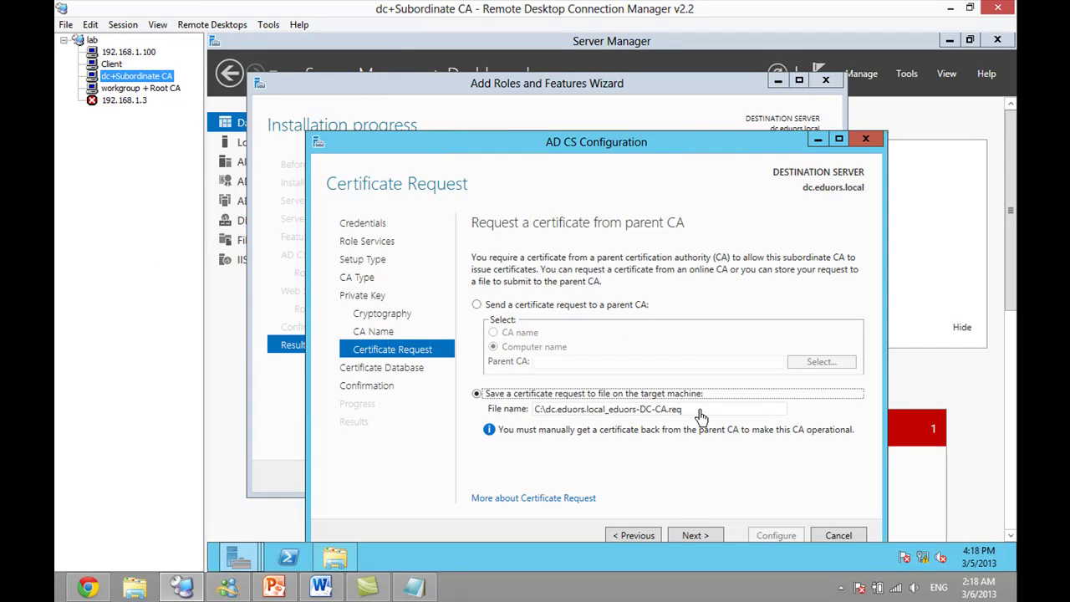
# - Advance past database locations to the summary, configure the CA, and close the results
pyautogui.click(707, 540)
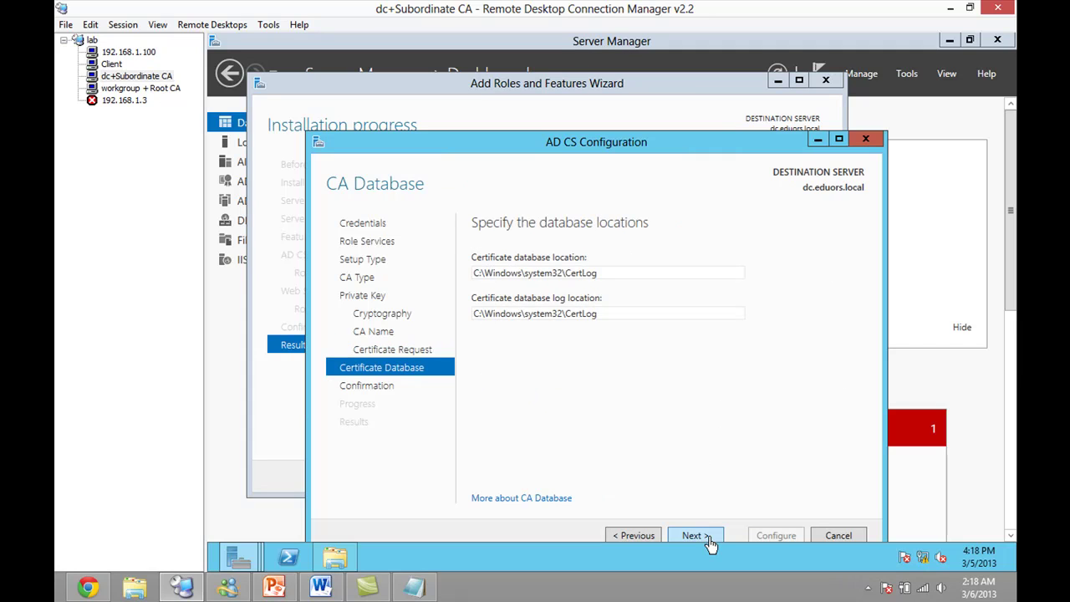
pyautogui.click(707, 540)
pyautogui.click(633, 533)
pyautogui.click(700, 538)
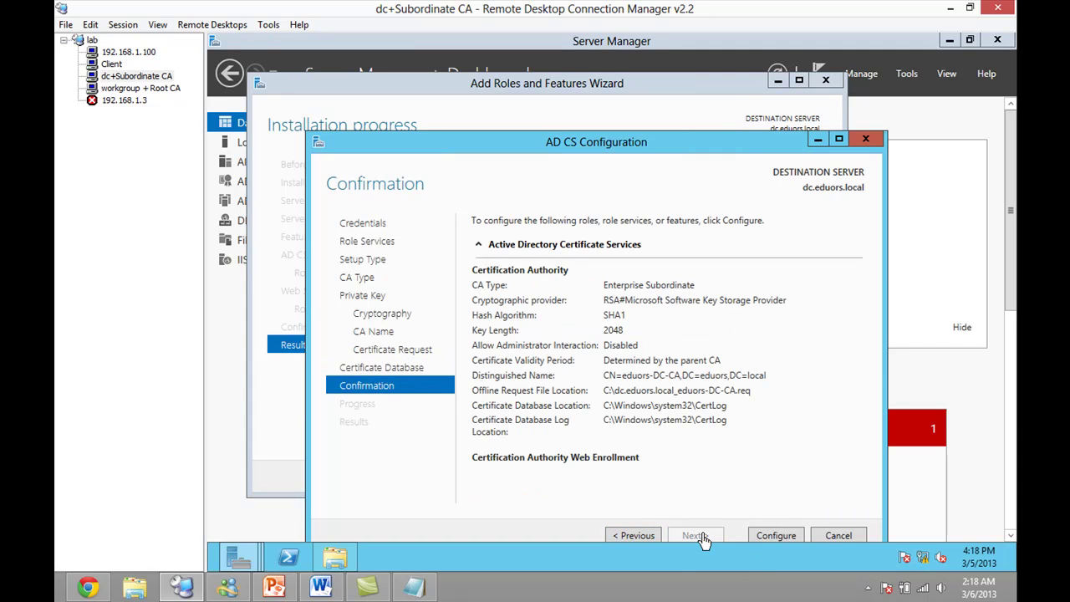
pyautogui.click(770, 539)
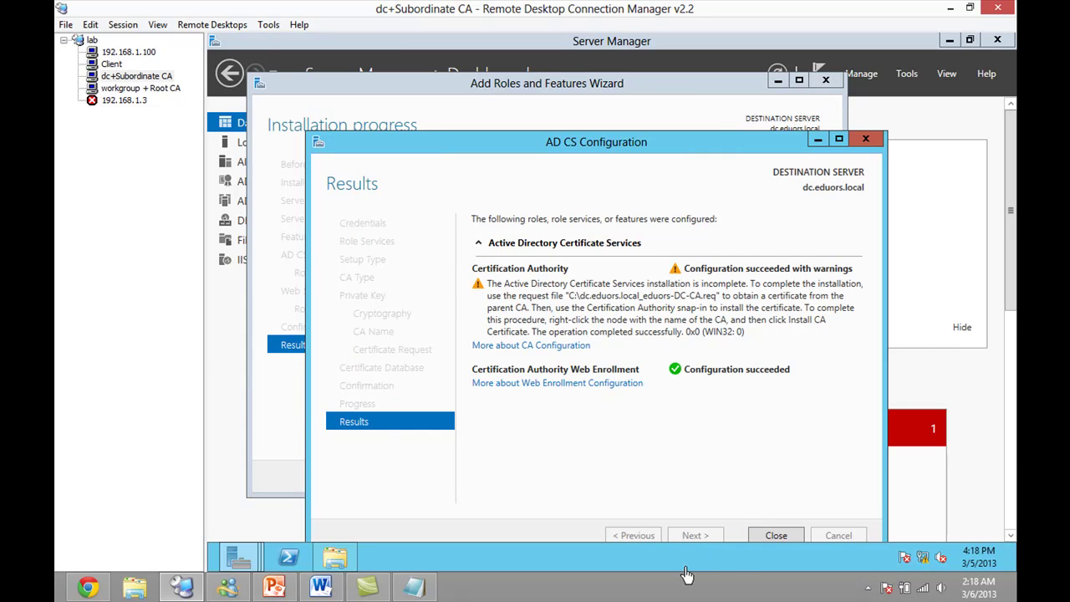
pyautogui.click(752, 538)
# - Close the roles wizard, launch Tools > Certification Authority, and expand eduors-DC-CA
pyautogui.click(736, 478)
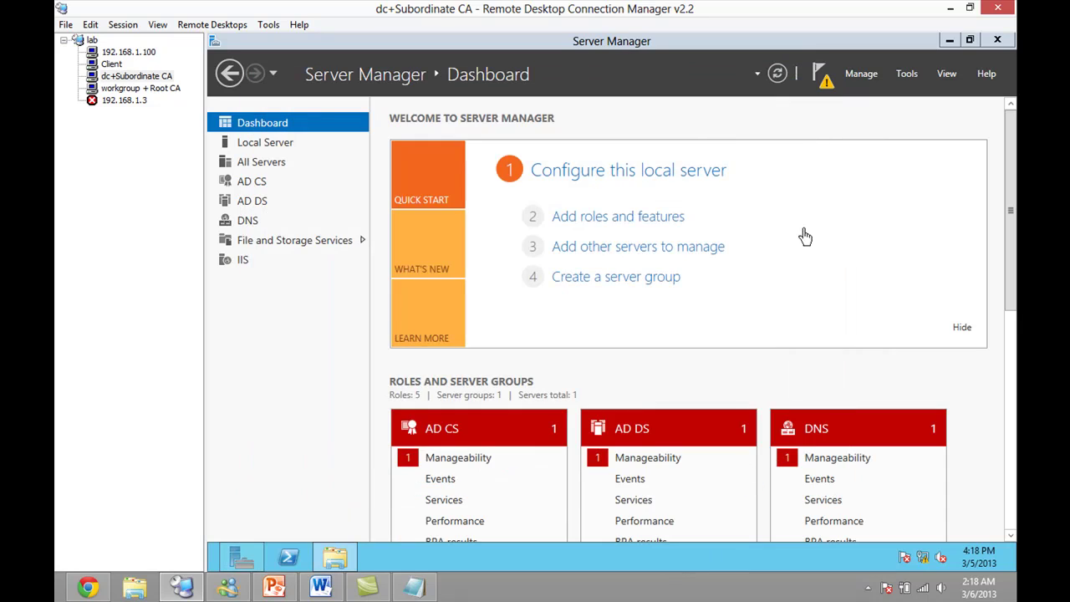
pyautogui.click(909, 82)
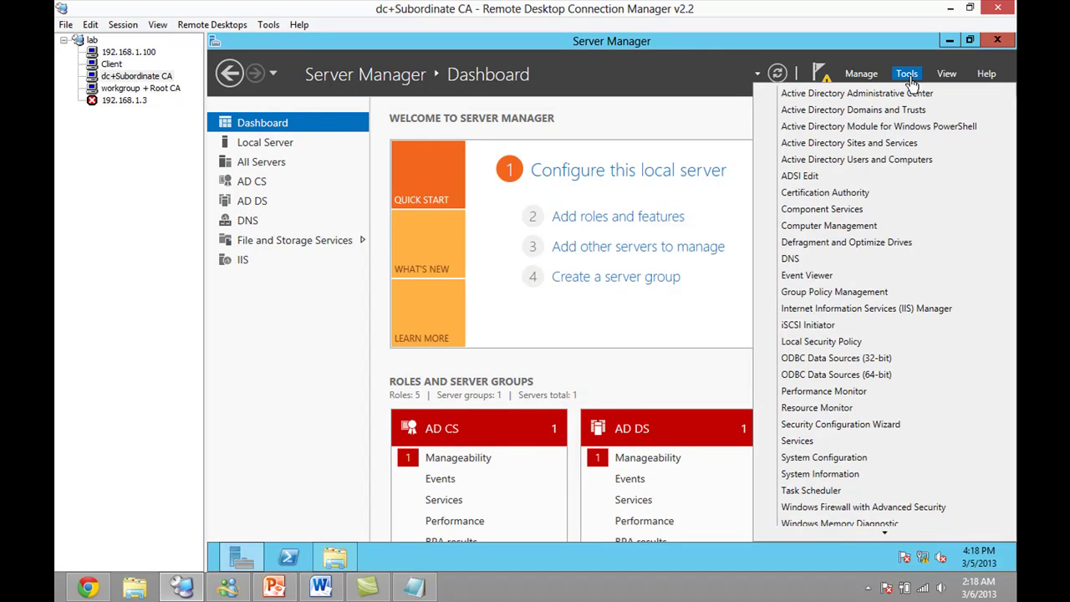
pyautogui.click(817, 199)
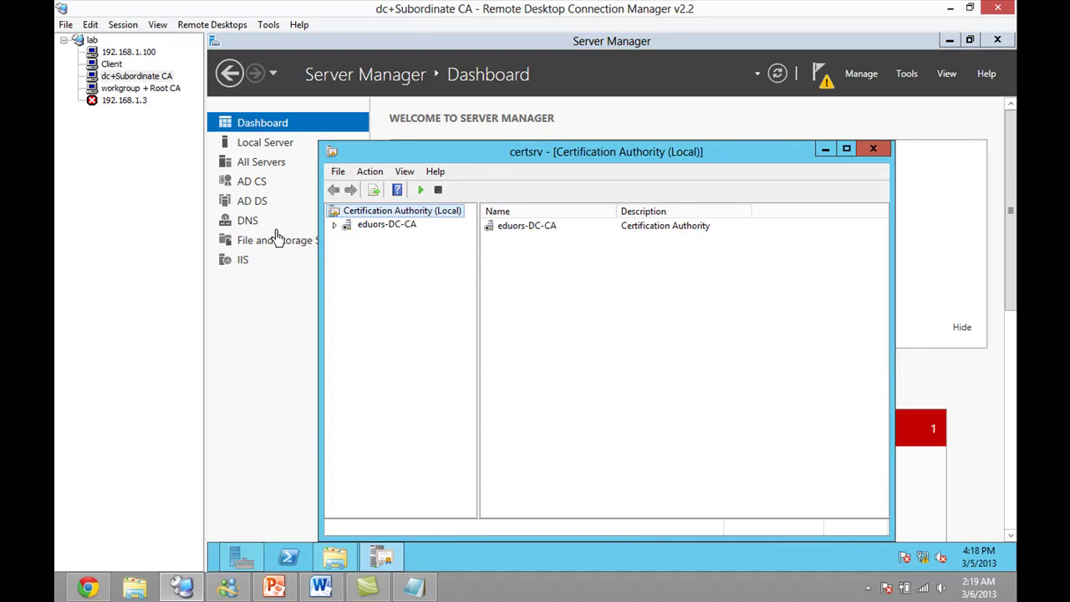
pyautogui.click(335, 226)
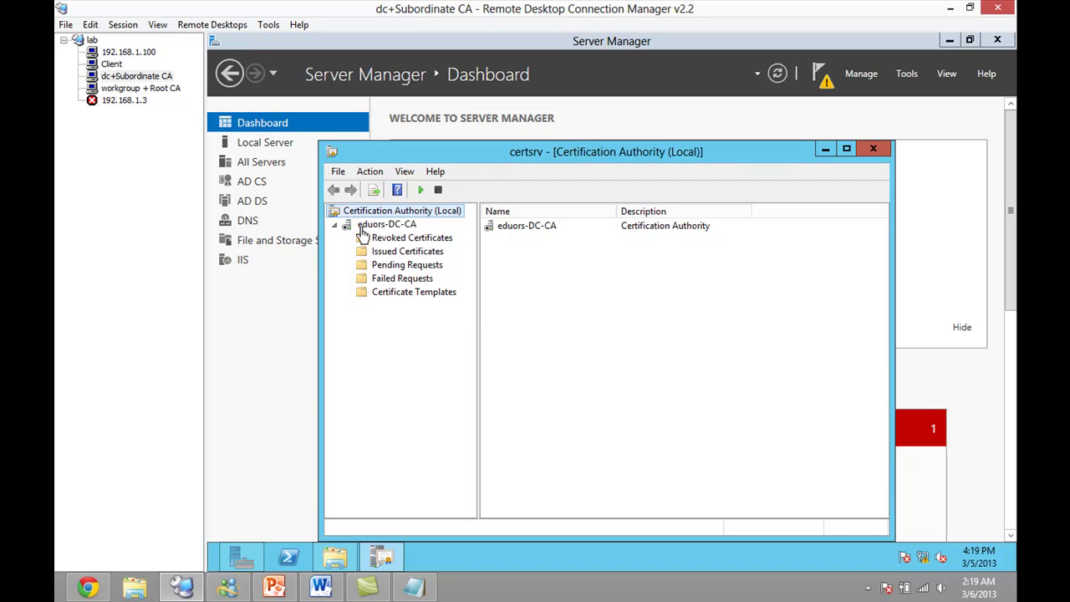
# - Start Request CA Certificate for eduors-DC-CA, skipping the save-to-file dialog
pyautogui.click(363, 228)
pyautogui.rightClick(362, 228)
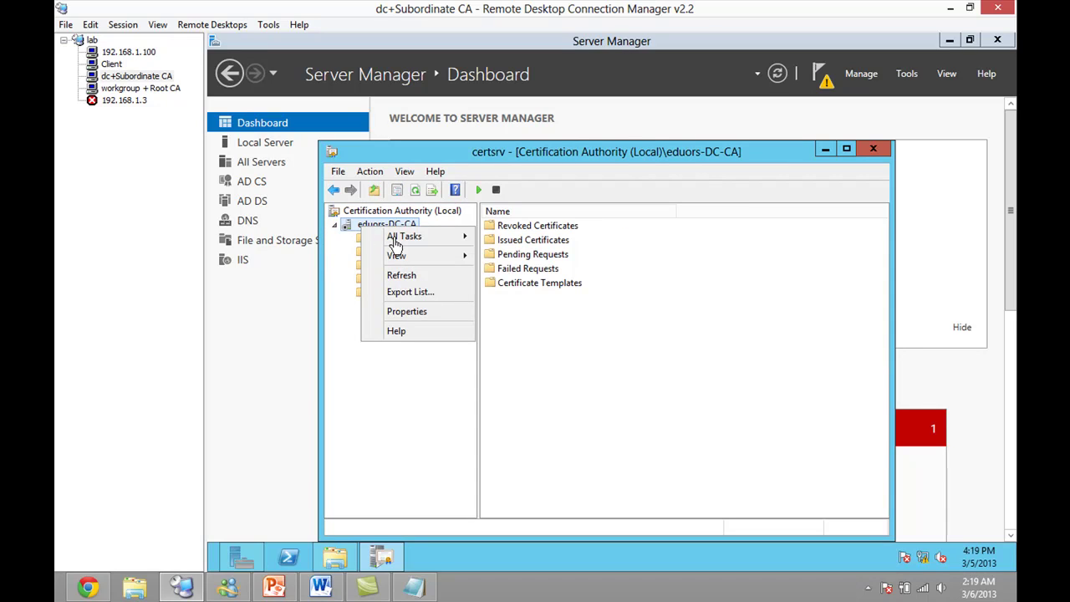
pyautogui.moveTo(397, 242)
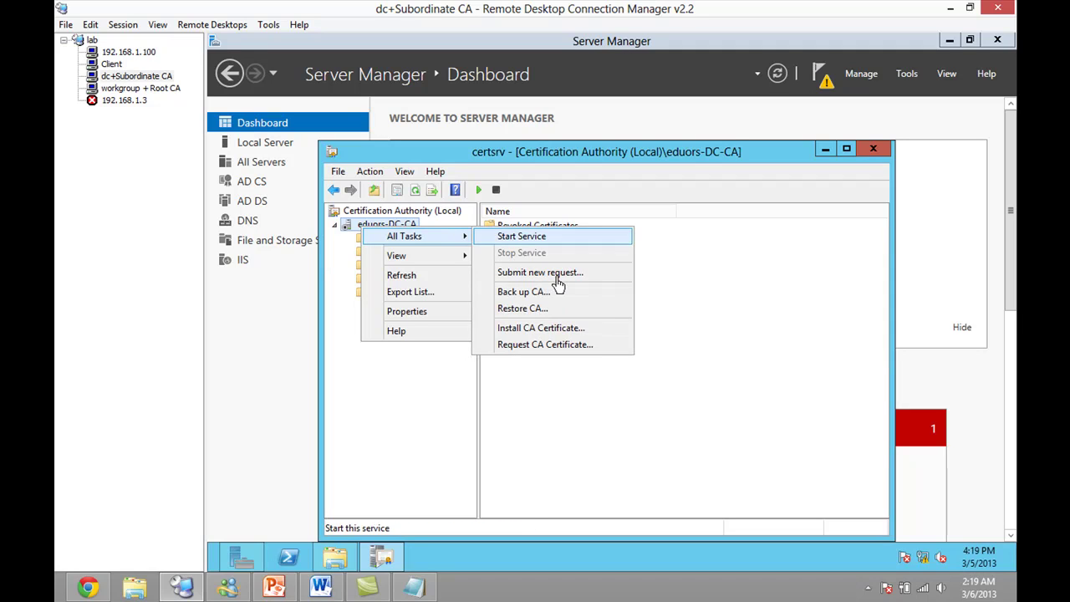
pyautogui.click(536, 350)
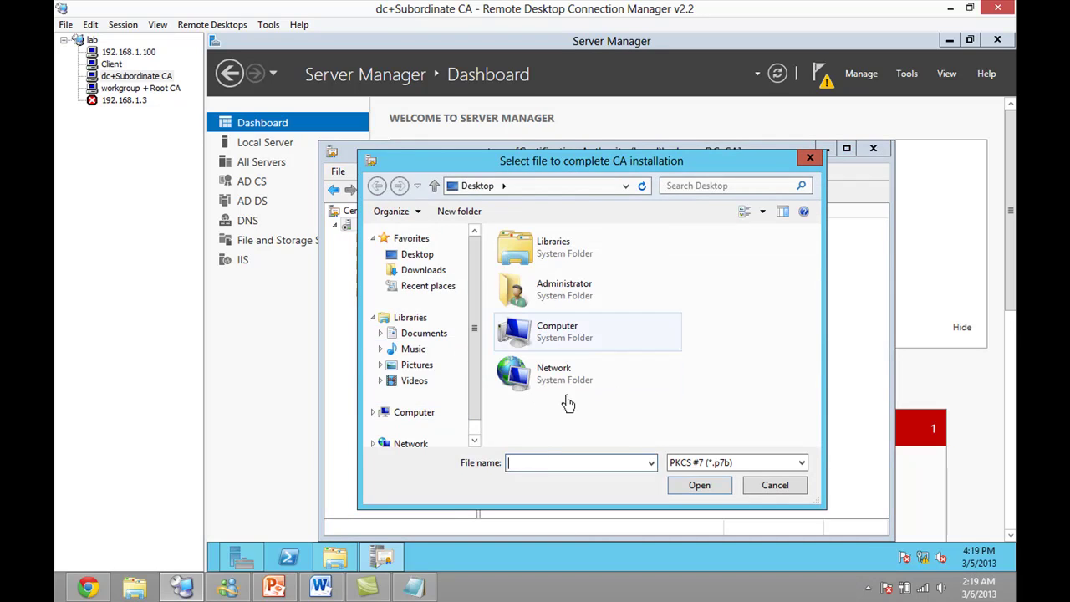
pyautogui.click(758, 492)
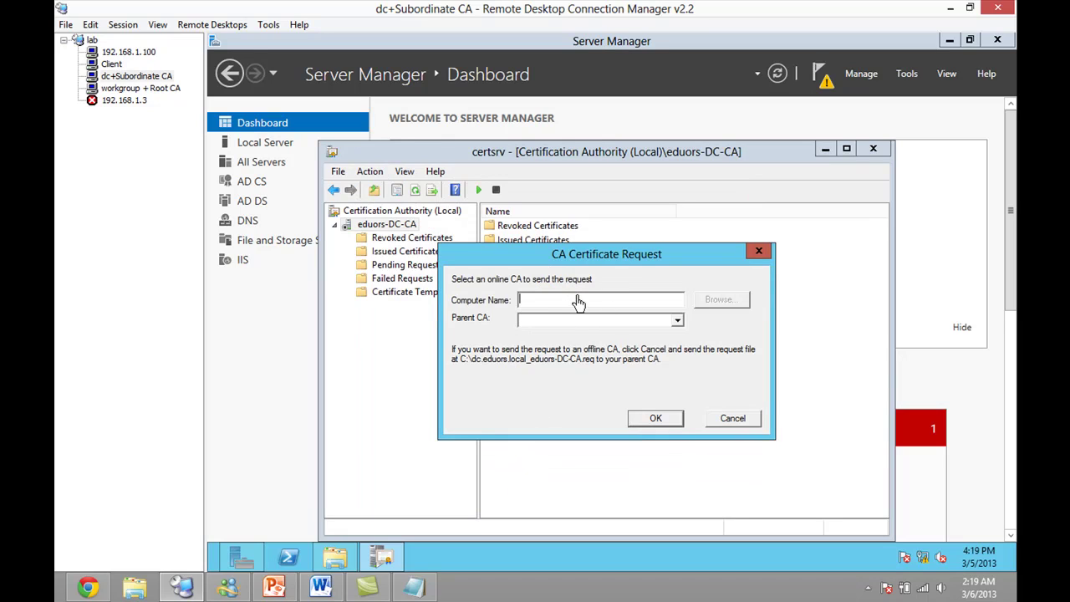
# - Send the request to parent CA-SER-CA at 192.168.1.60 and acknowledge it is pending
pyautogui.write('192.168.1.60')
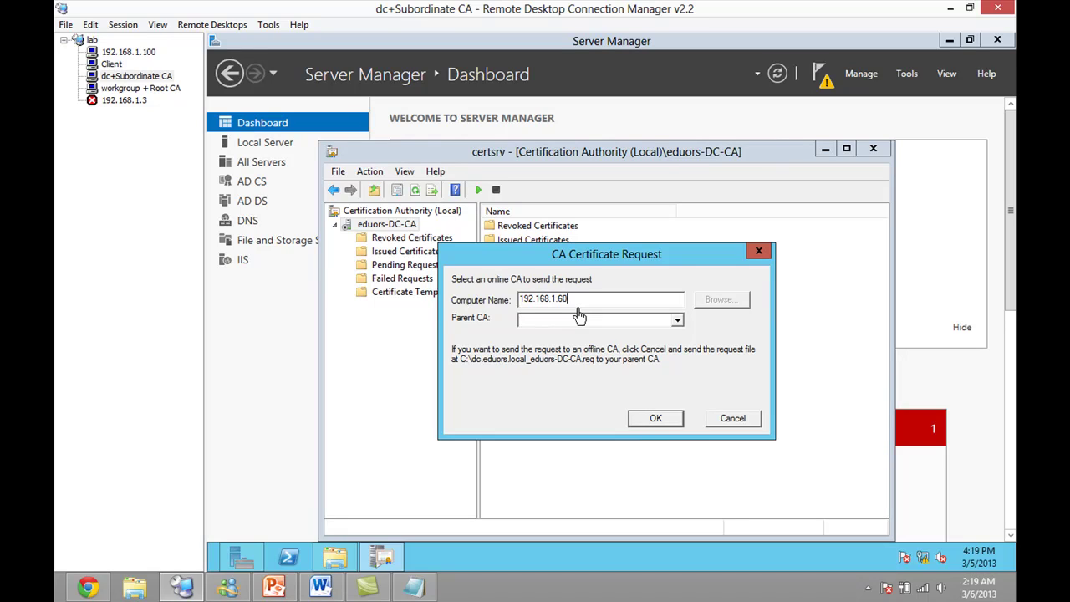
pyautogui.press('Tab')
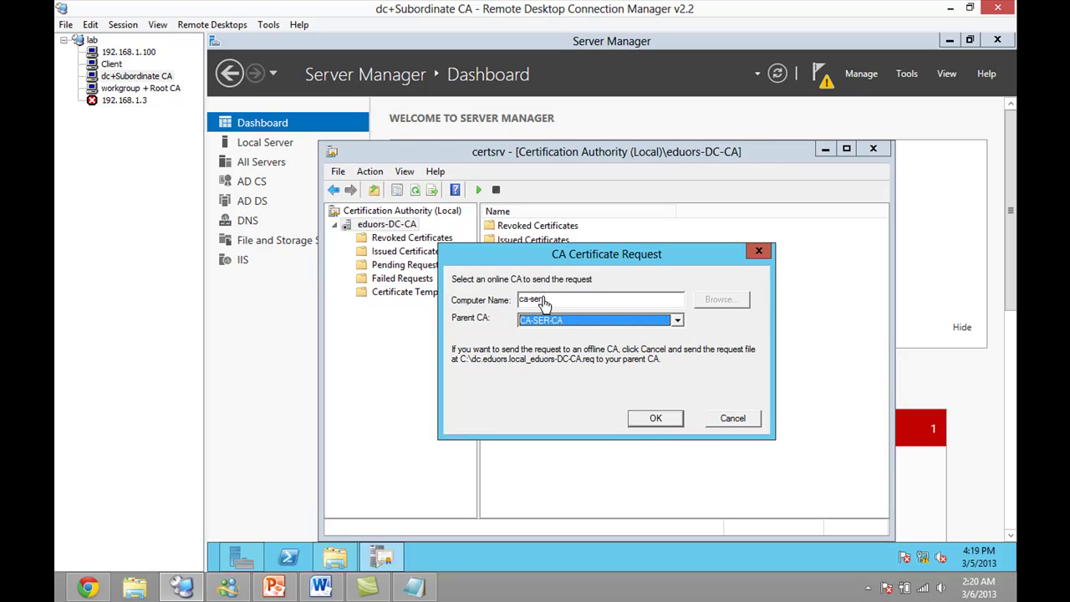
pyautogui.hotkey('shift', 'Tab')
pyautogui.click(560, 320)
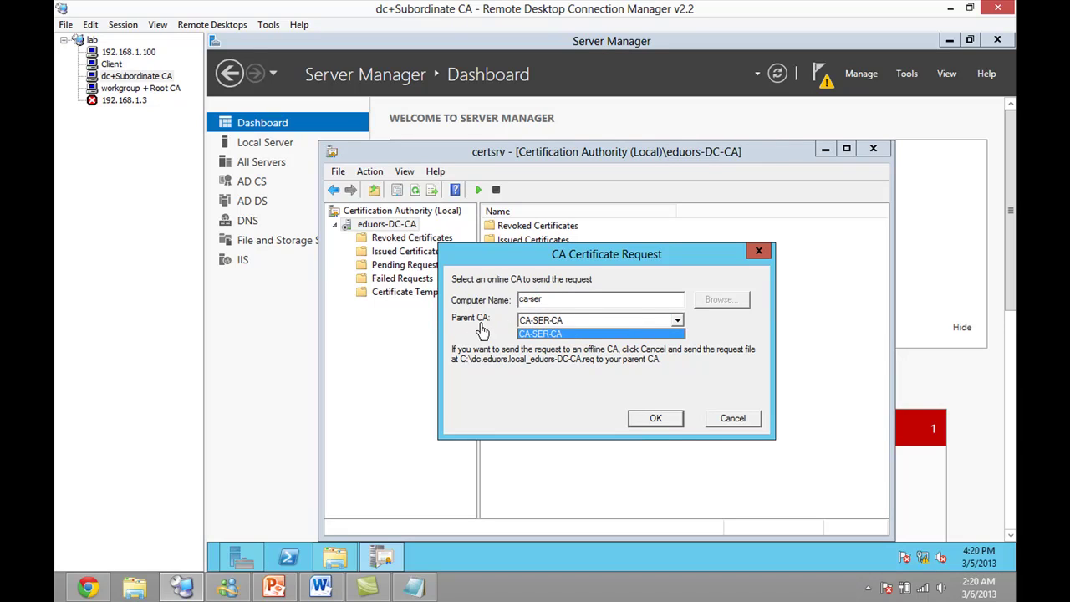
pyautogui.click(655, 426)
pyautogui.click(657, 420)
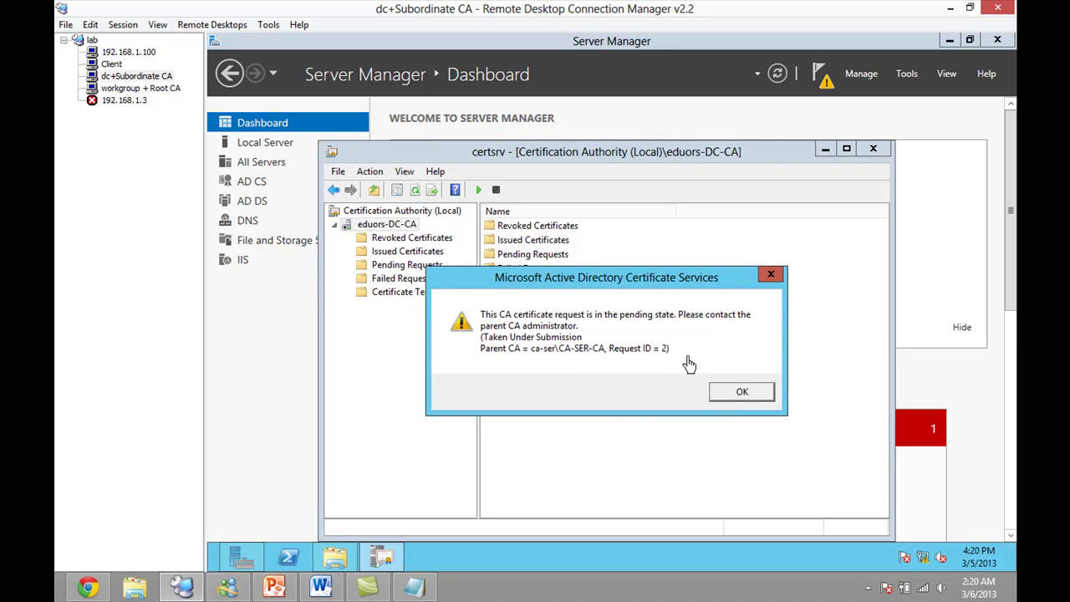
pyautogui.click(739, 391)
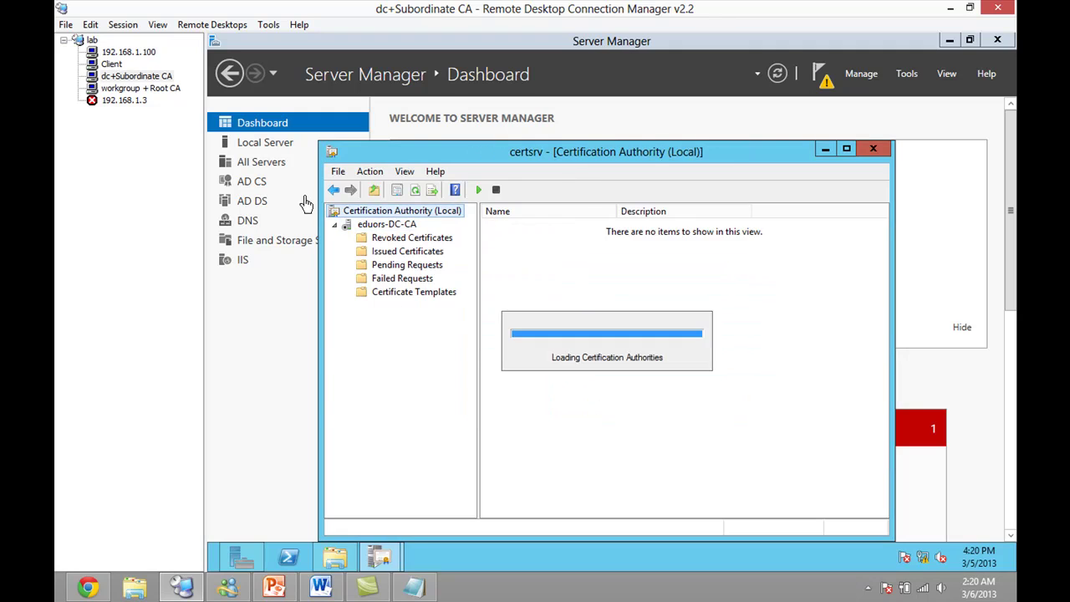
# - On the Root CA server, open certsrv and show CA-SER-CA's Pending Requests
pyautogui.click(127, 90)
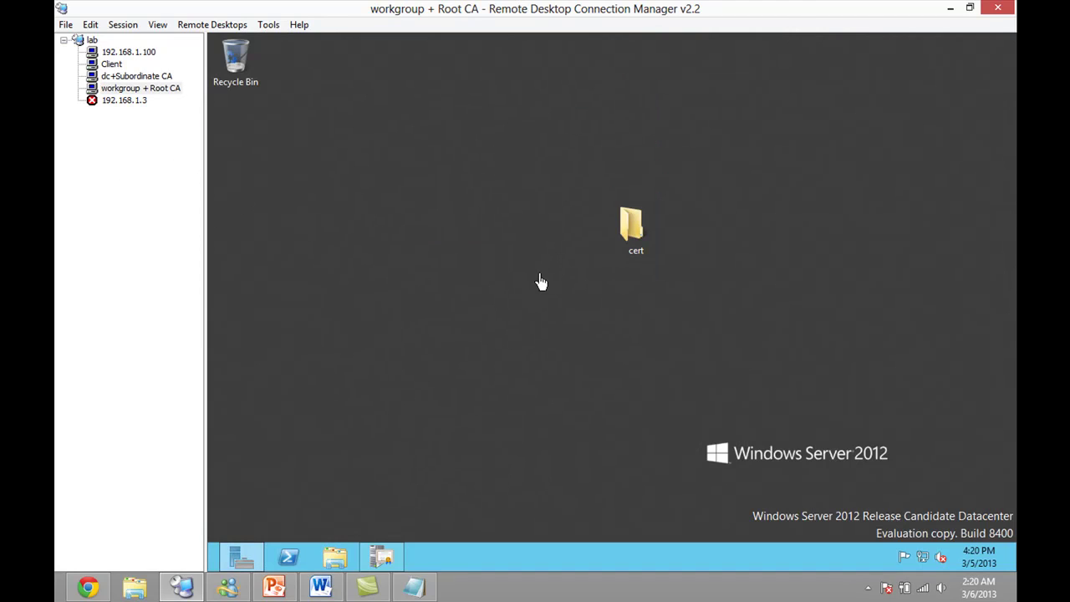
pyautogui.click(379, 557)
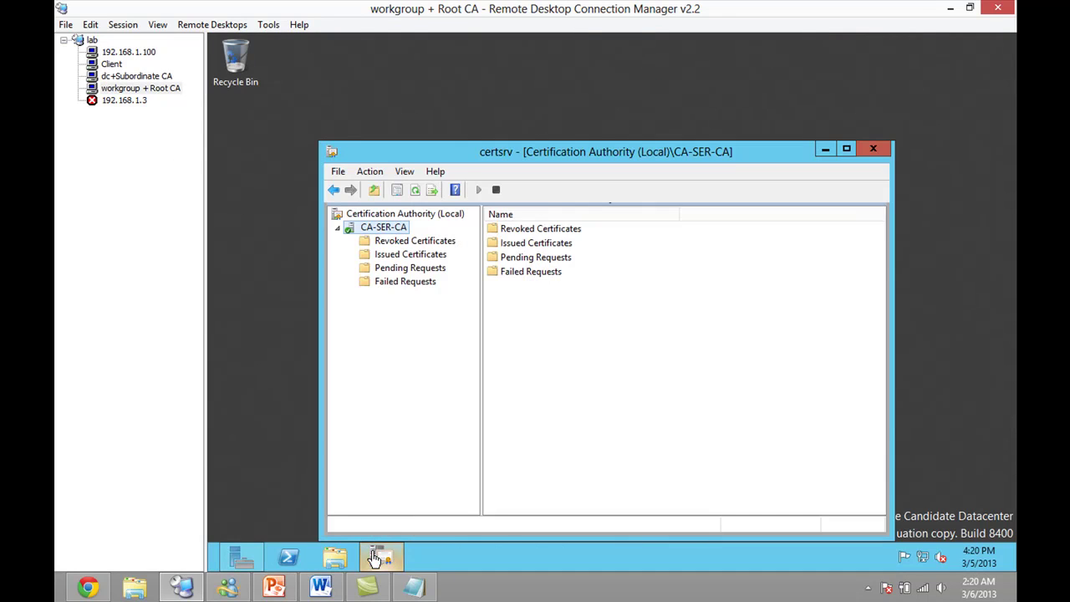
pyautogui.click(406, 271)
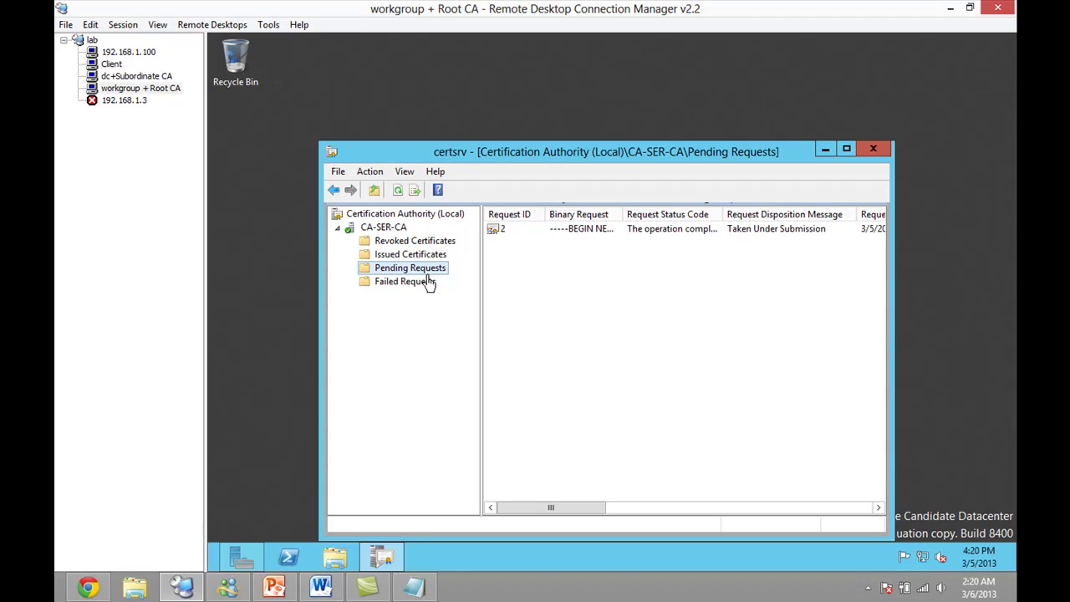
# - Check request 2's actions, then open CA-SER-CA's Policy Module request-handling properties
pyautogui.rightClick(563, 231)
pyautogui.moveTo(635, 244)
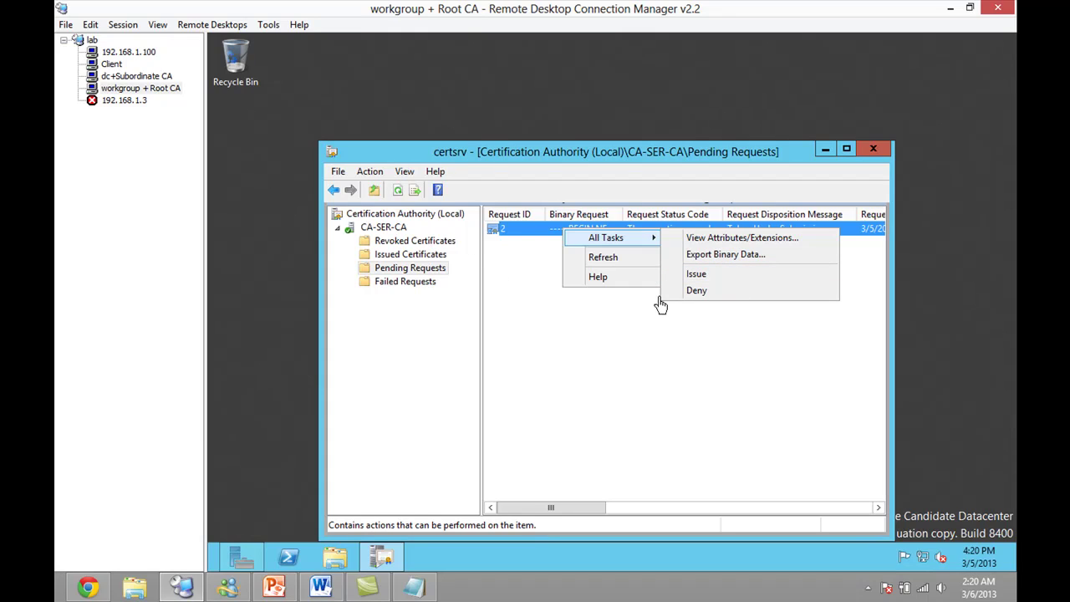
pyautogui.click(551, 353)
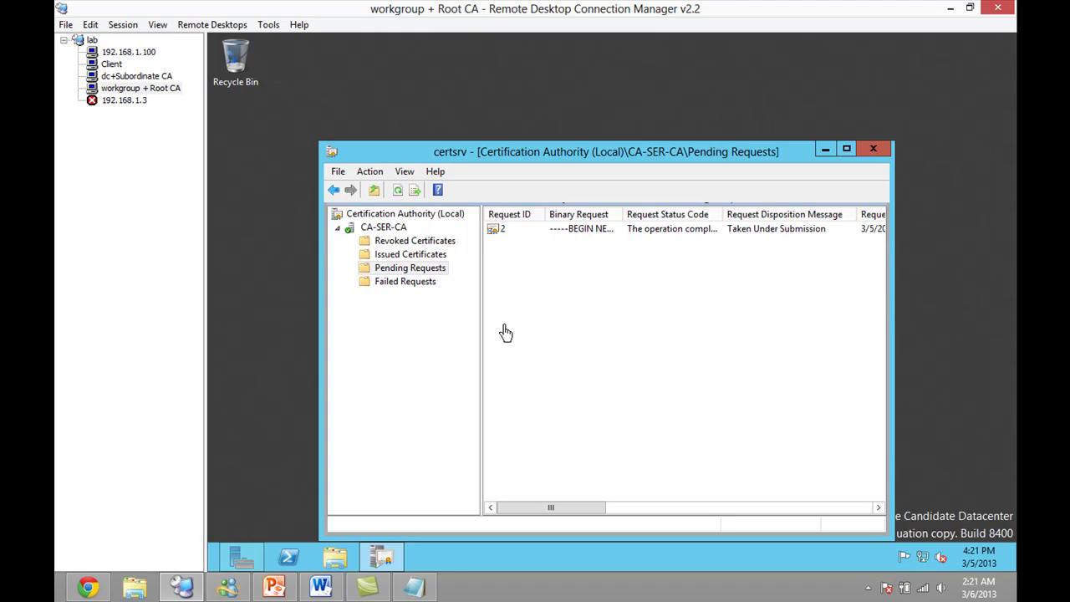
pyautogui.rightClick(391, 228)
pyautogui.click(419, 281)
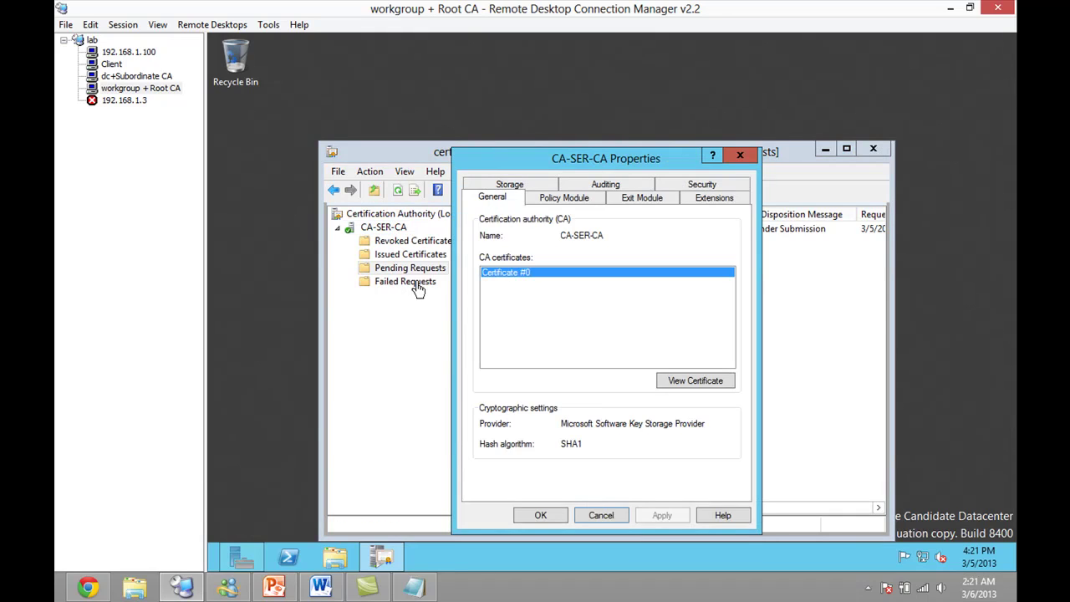
pyautogui.click(576, 202)
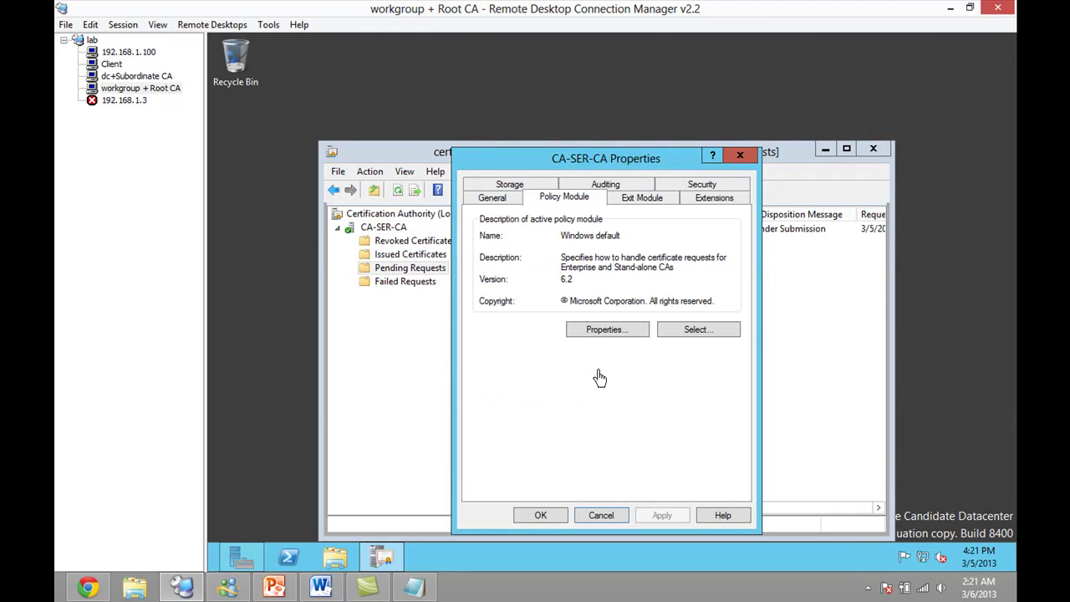
pyautogui.click(637, 334)
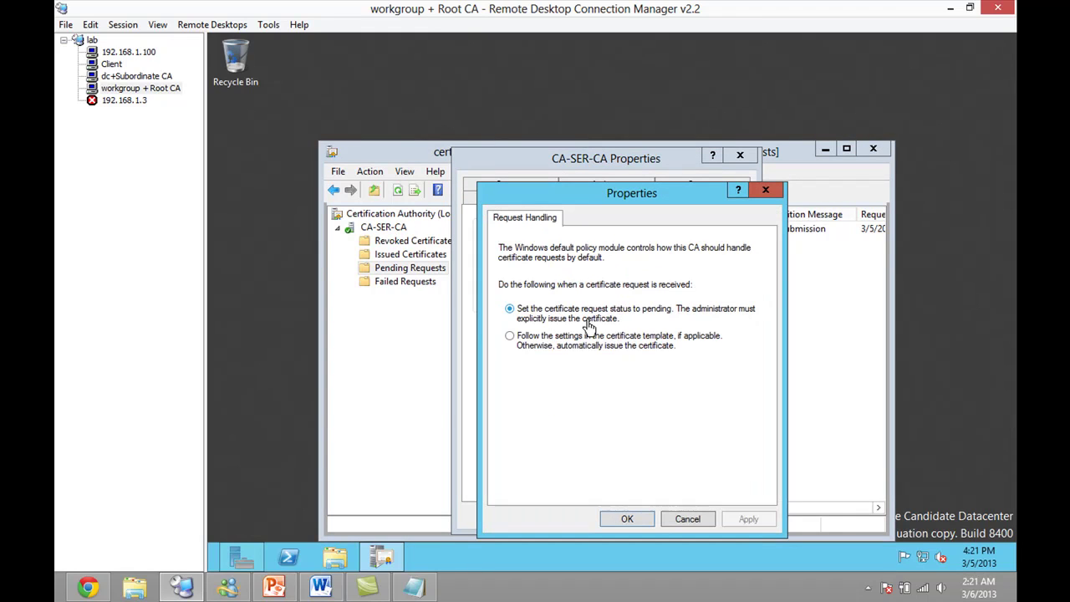
# - Compare pending versus auto-issue handling, cancel without changes, and issue request 2
pyautogui.click(579, 341)
pyautogui.click(581, 316)
pyautogui.click(583, 341)
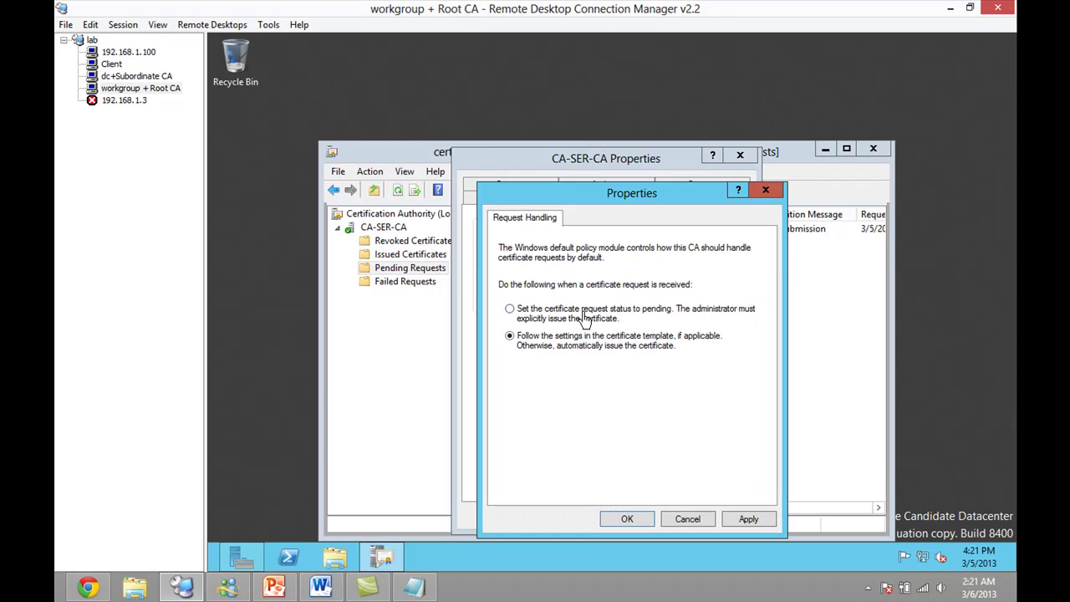
pyautogui.click(583, 318)
pyautogui.click(587, 349)
pyautogui.click(684, 520)
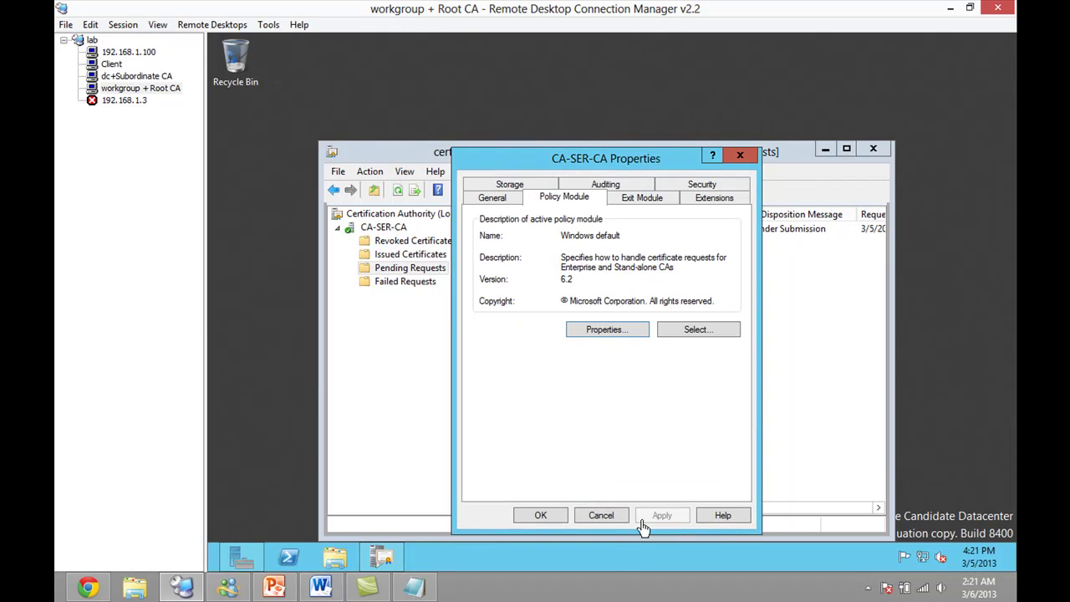
pyautogui.click(607, 518)
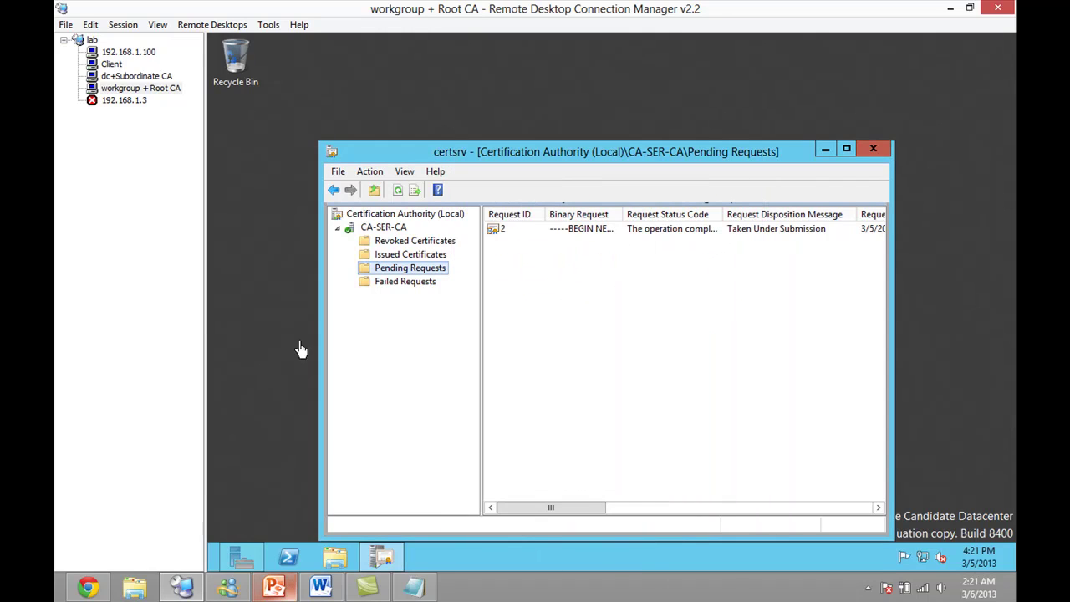
pyautogui.rightClick(591, 238)
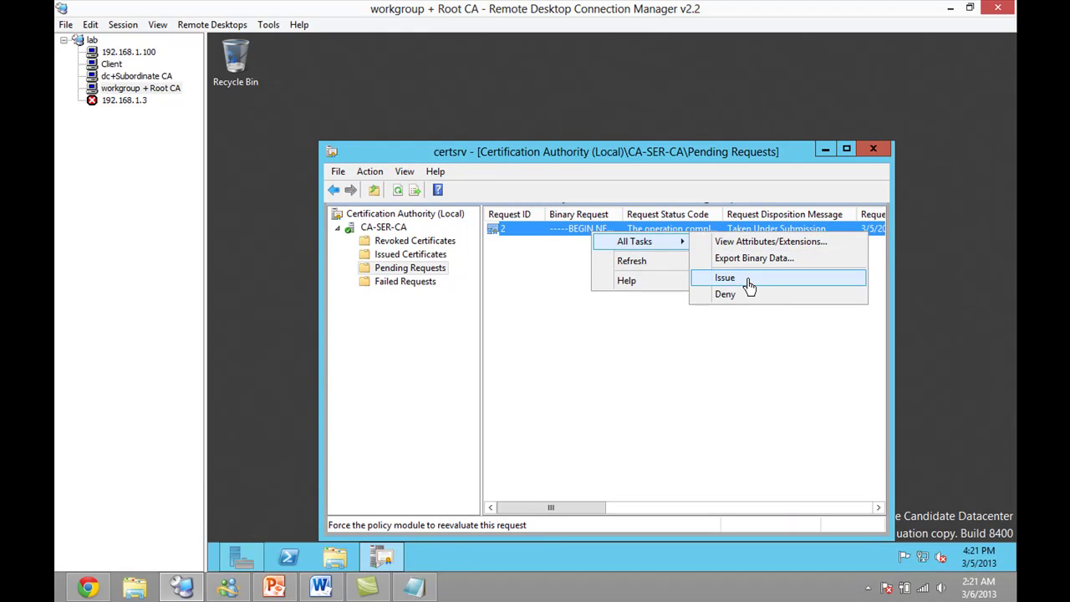
pyautogui.click(744, 279)
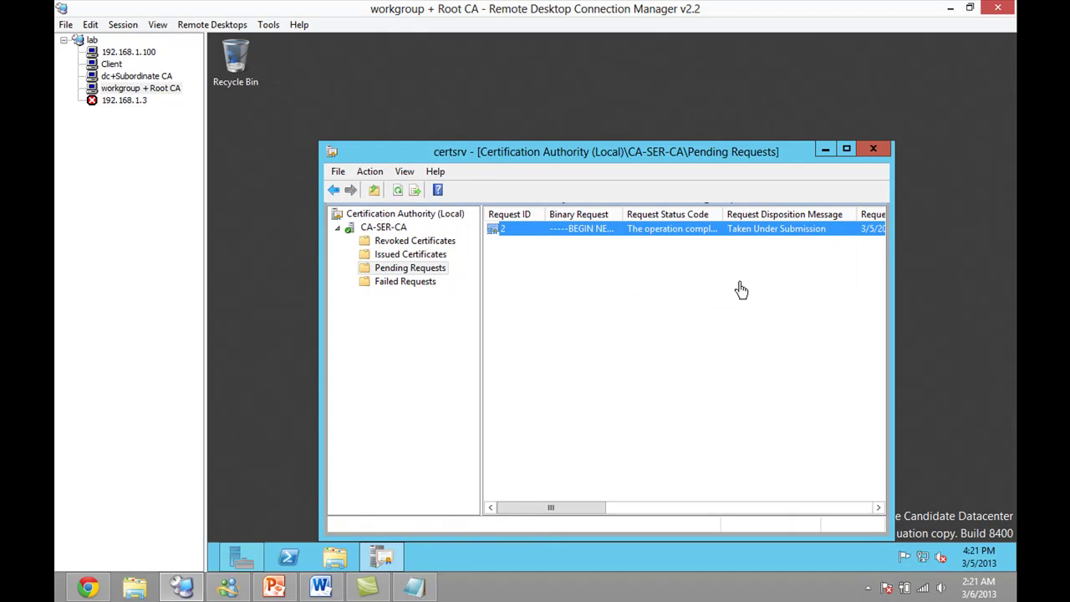
# - Verify request 2 is under Issued Certificates with nothing pending, then move to dc+Subordinate CA
pyautogui.click(401, 257)
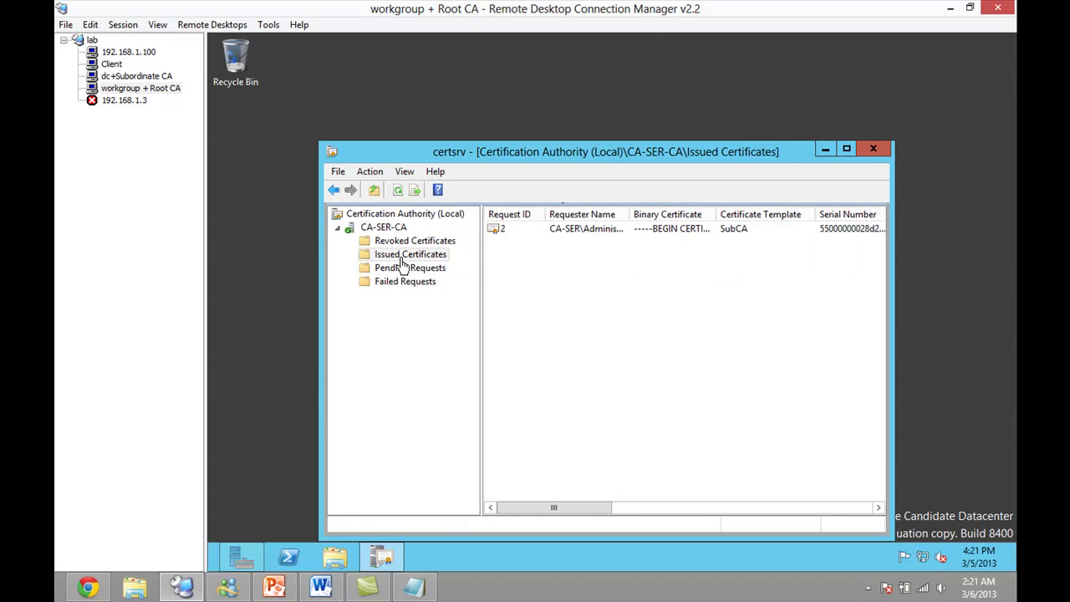
pyautogui.click(507, 234)
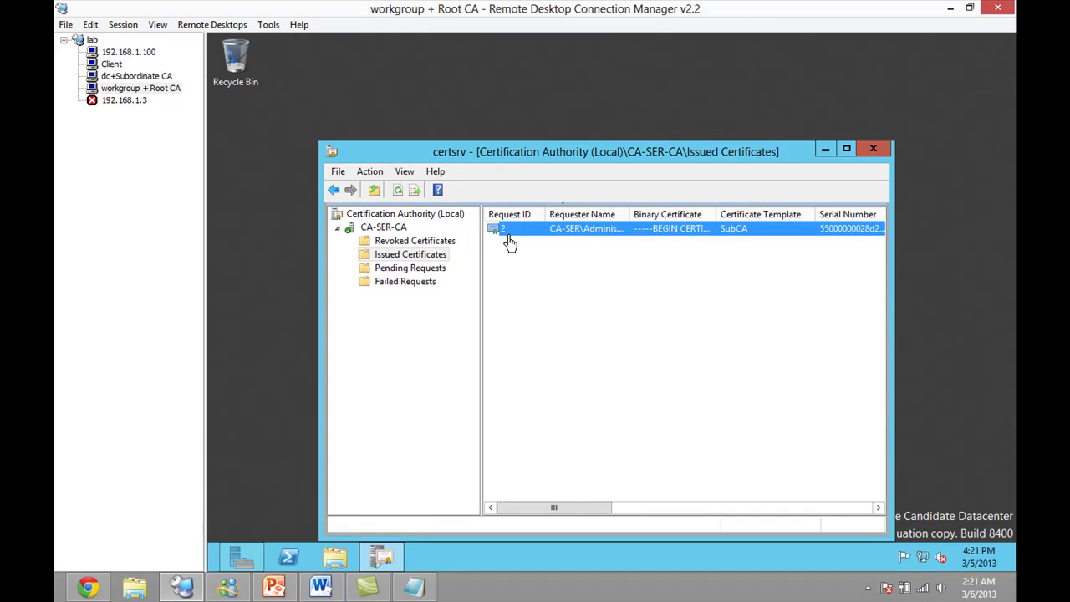
pyautogui.click(416, 270)
pyautogui.click(422, 257)
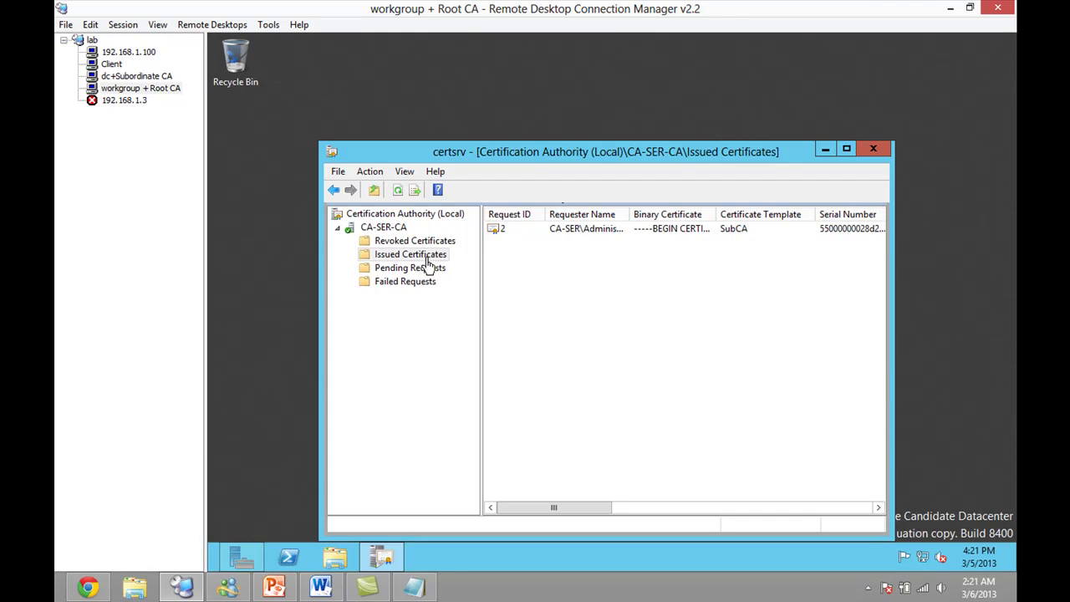
pyautogui.click(617, 230)
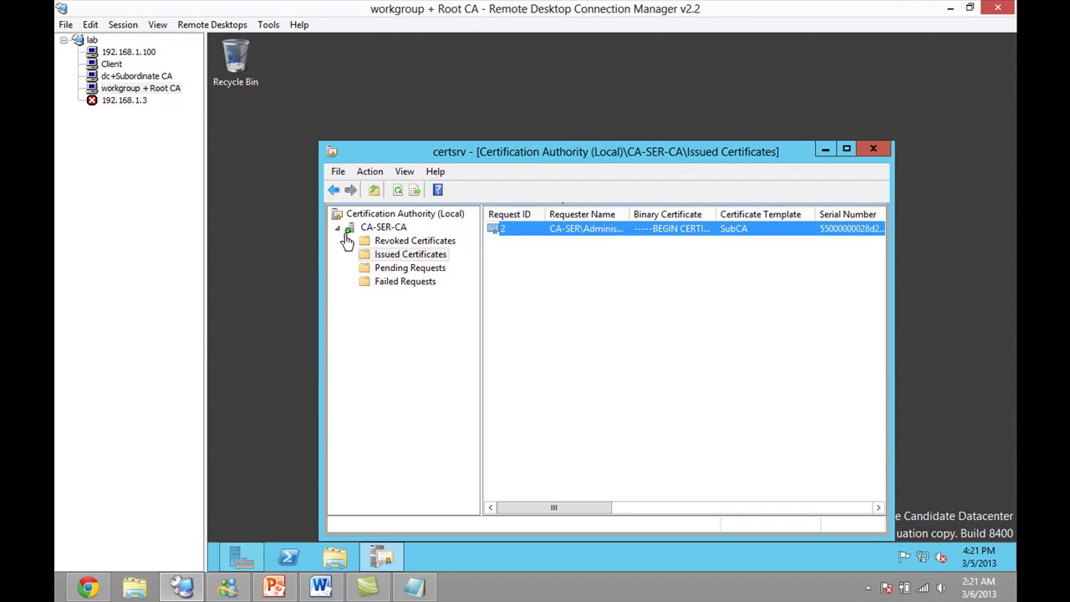
pyautogui.click(150, 79)
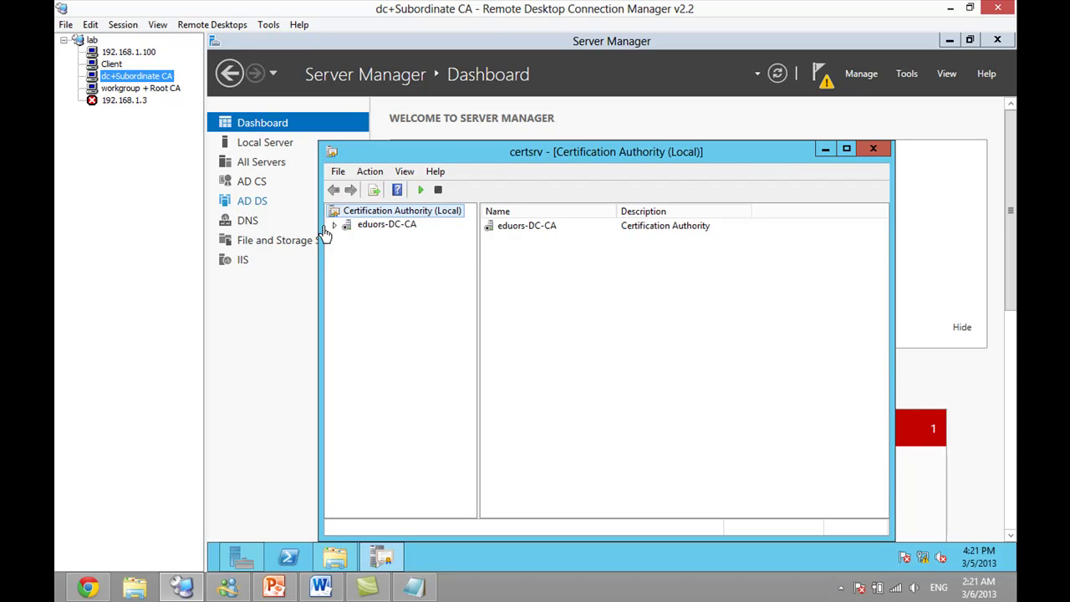
# - Install eduors-DC-CA's CA certificate online from CA-SER-CA, accepting the chain warning
pyautogui.click(334, 225)
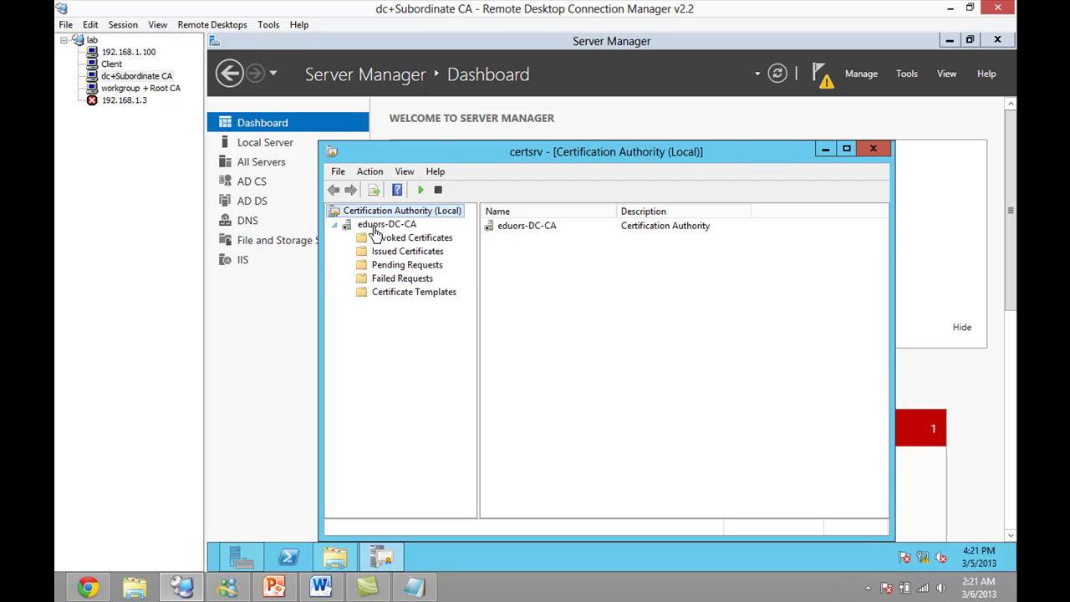
pyautogui.rightClick(374, 227)
pyautogui.moveTo(421, 240)
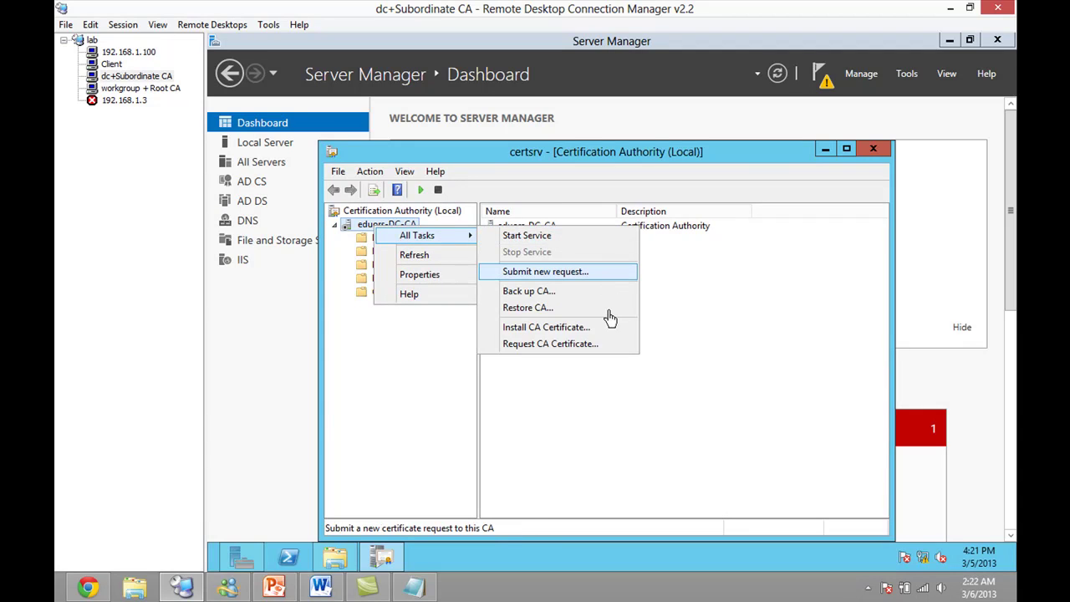
pyautogui.click(543, 330)
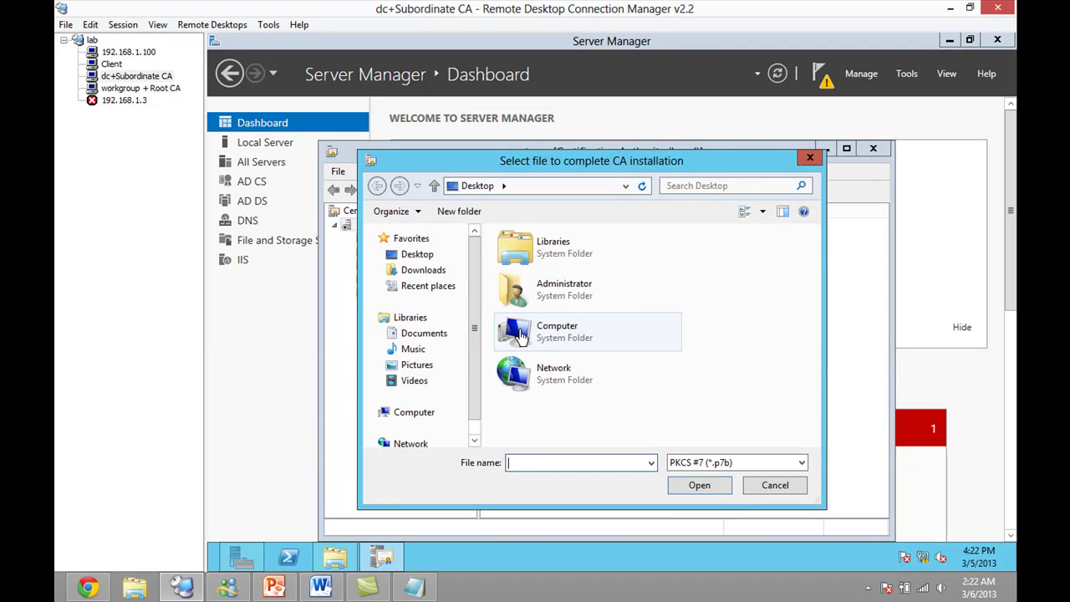
pyautogui.click(781, 488)
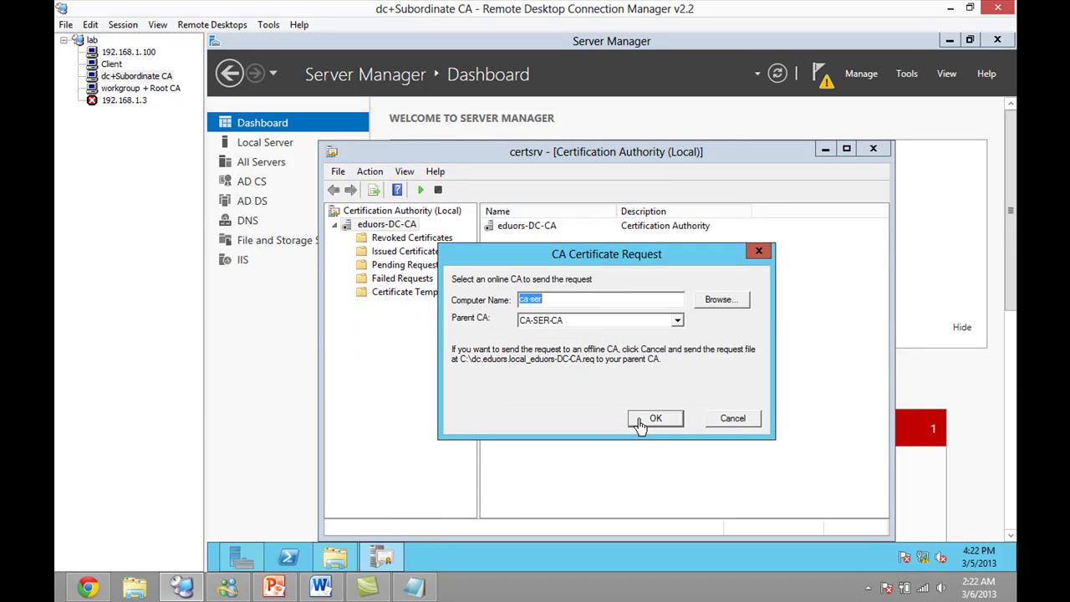
pyautogui.click(654, 418)
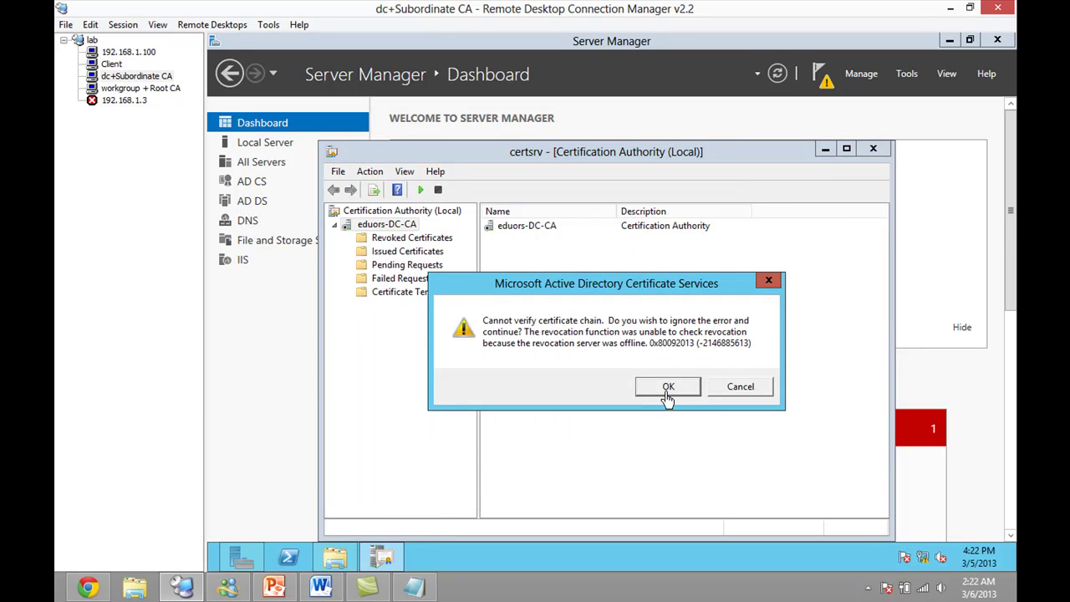
pyautogui.click(668, 387)
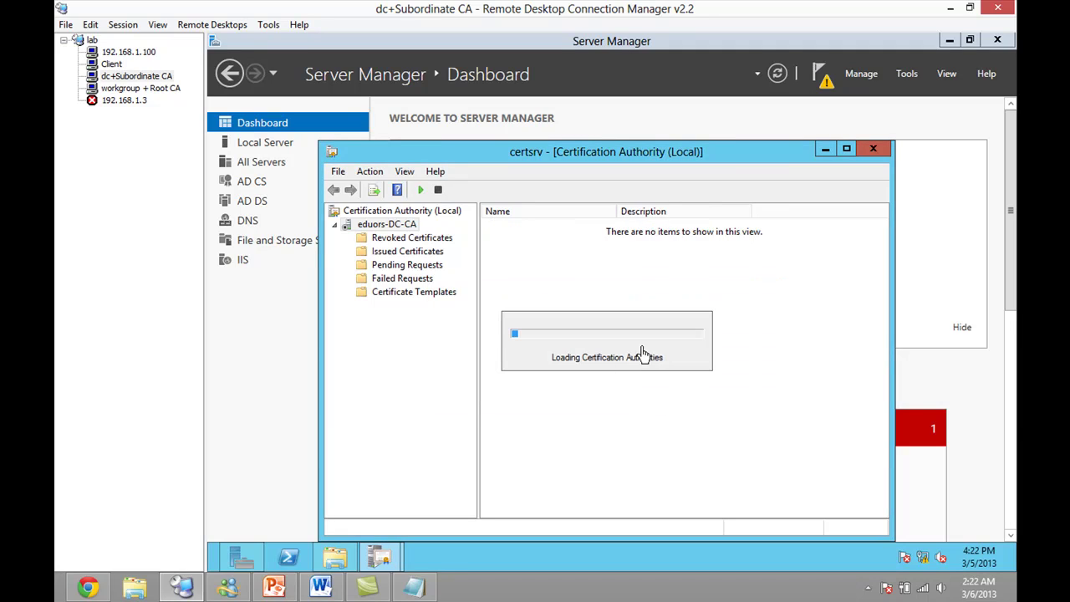
pyautogui.doubleClick(344, 226)
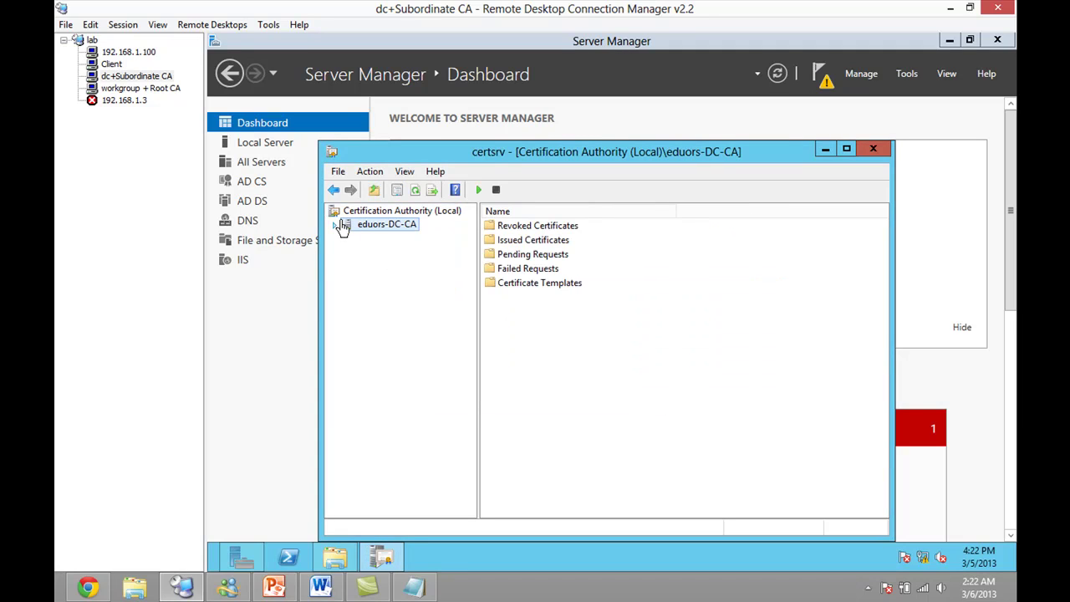
# - Try starting eduors-DC-CA's service, dismiss the revocation error, and go to workgroup + Root CA
pyautogui.click(478, 190)
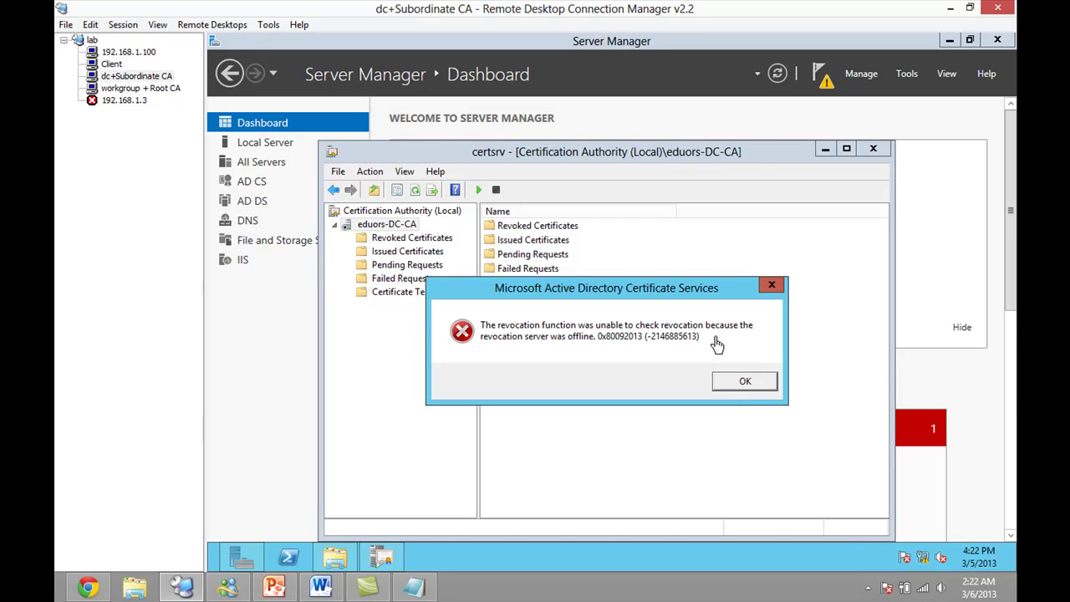
pyautogui.click(735, 383)
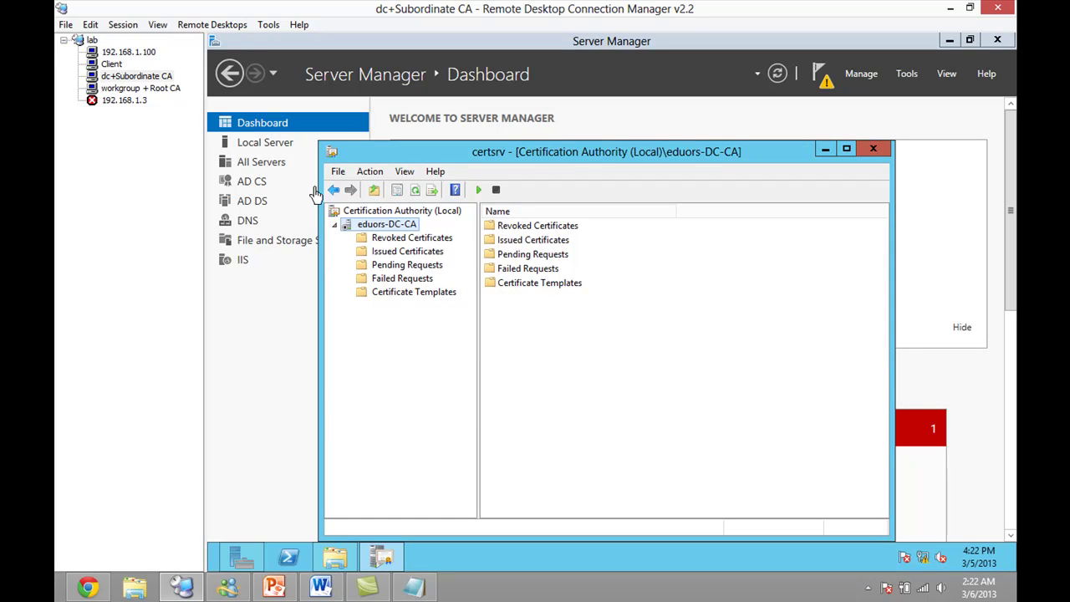
pyautogui.click(173, 92)
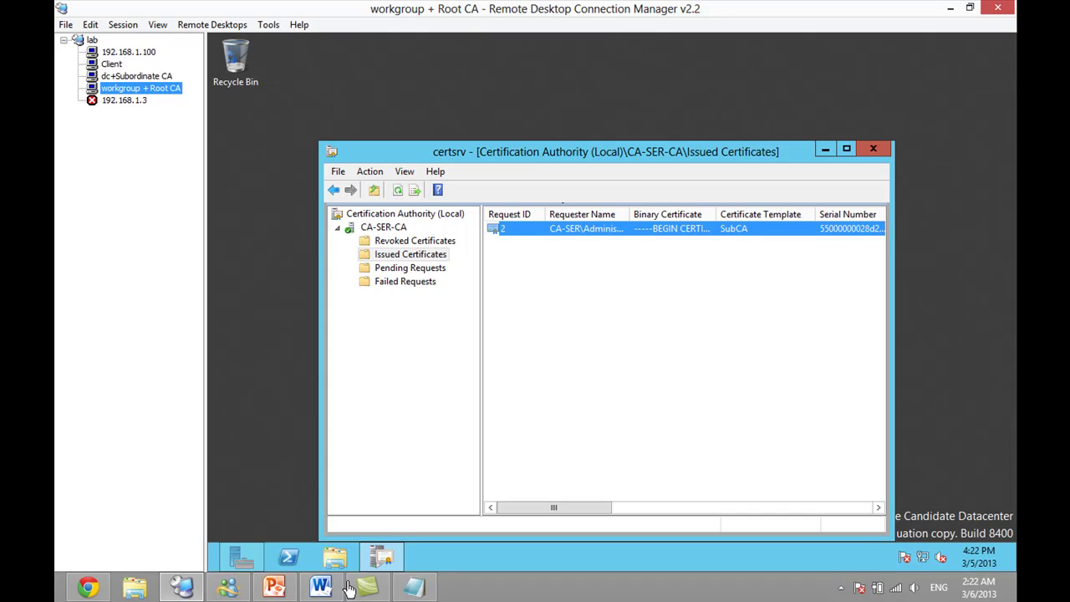
# - Copy the certutil -setreg CRLF_REVCHECK_IGNORE_OFFLINE line from Notepad, then return to dc+Subordinate CA
pyautogui.click(275, 587)
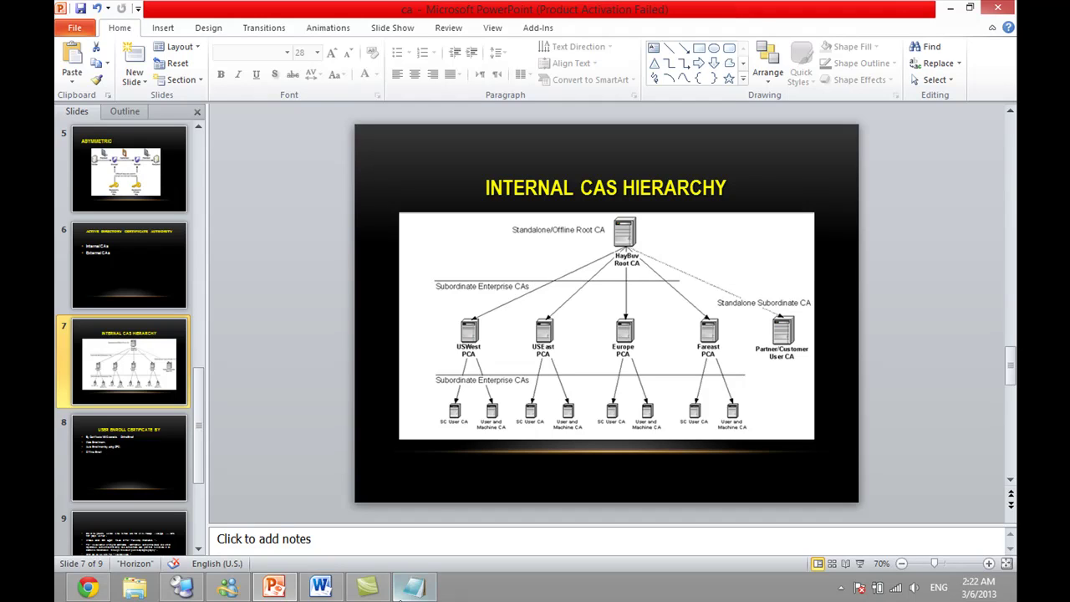
pyautogui.click(403, 595)
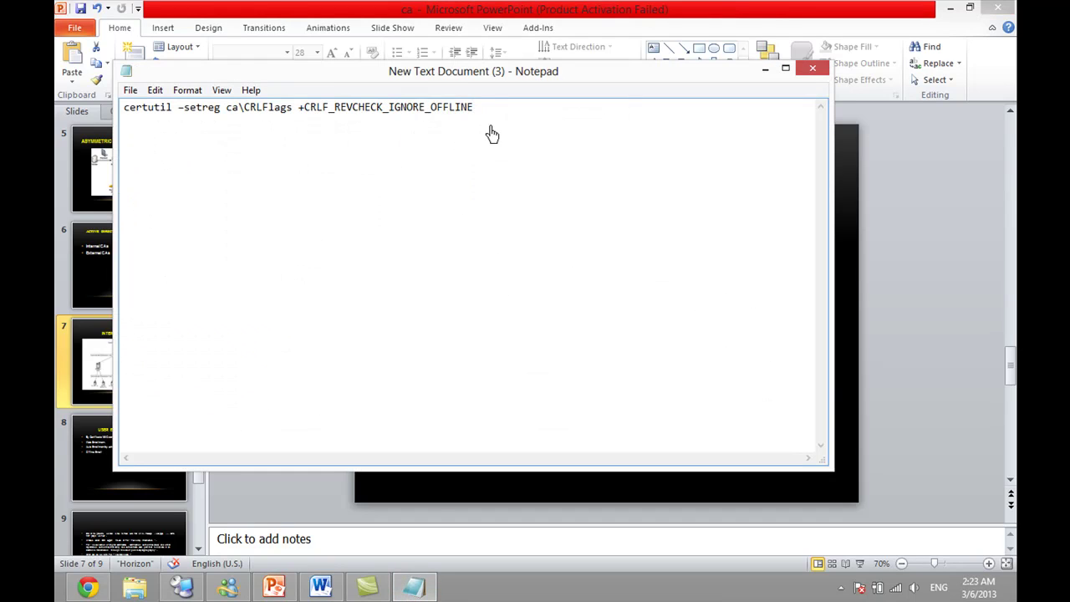
pyautogui.moveTo(517, 115); pyautogui.dragTo(125, 115)
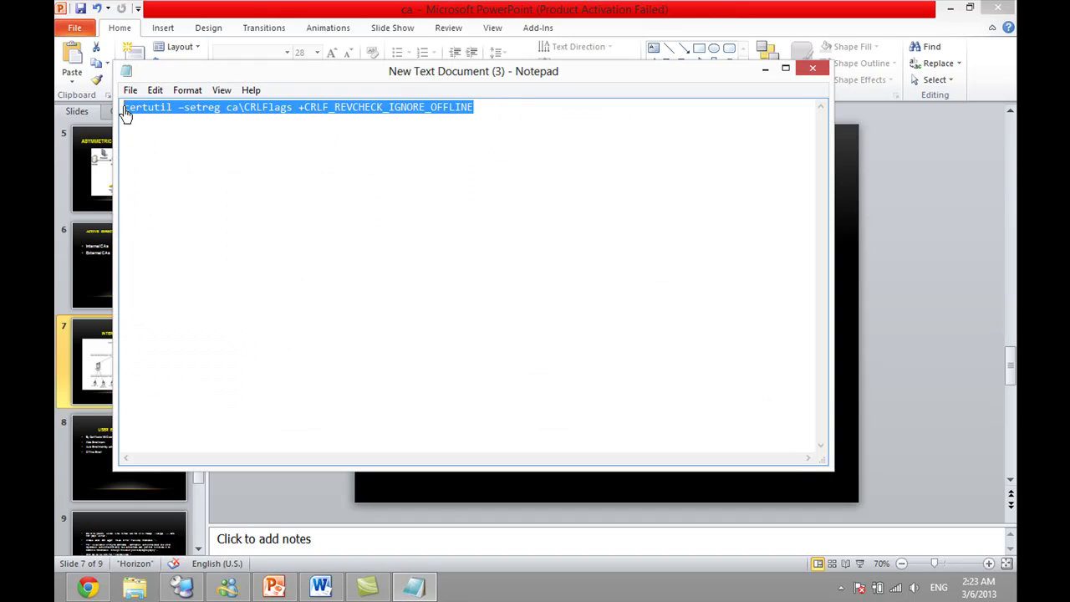
pyautogui.rightClick(140, 115)
pyautogui.click(170, 157)
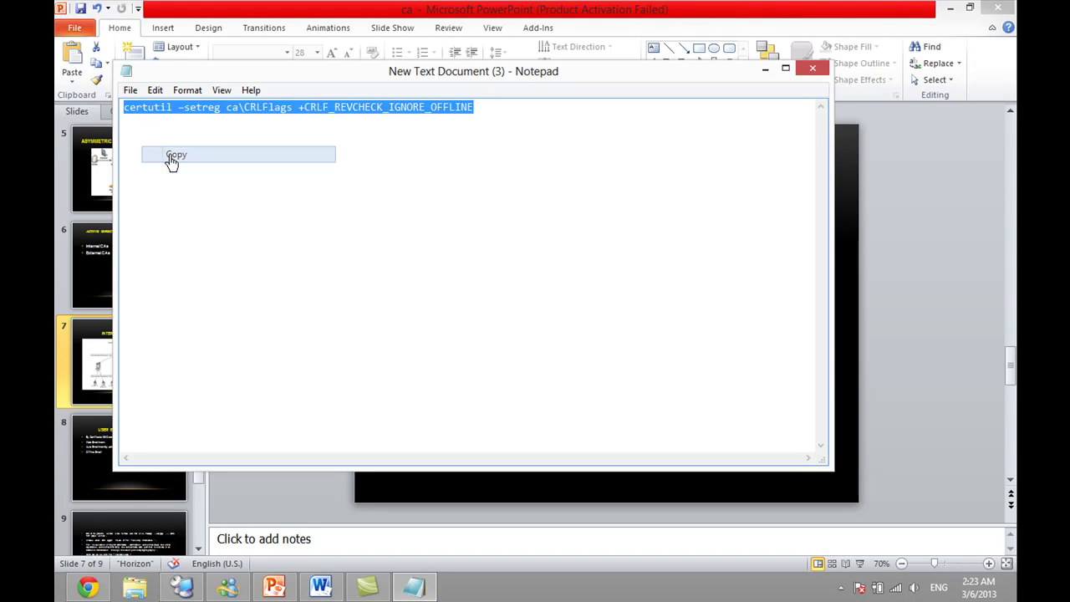
pyautogui.click(181, 588)
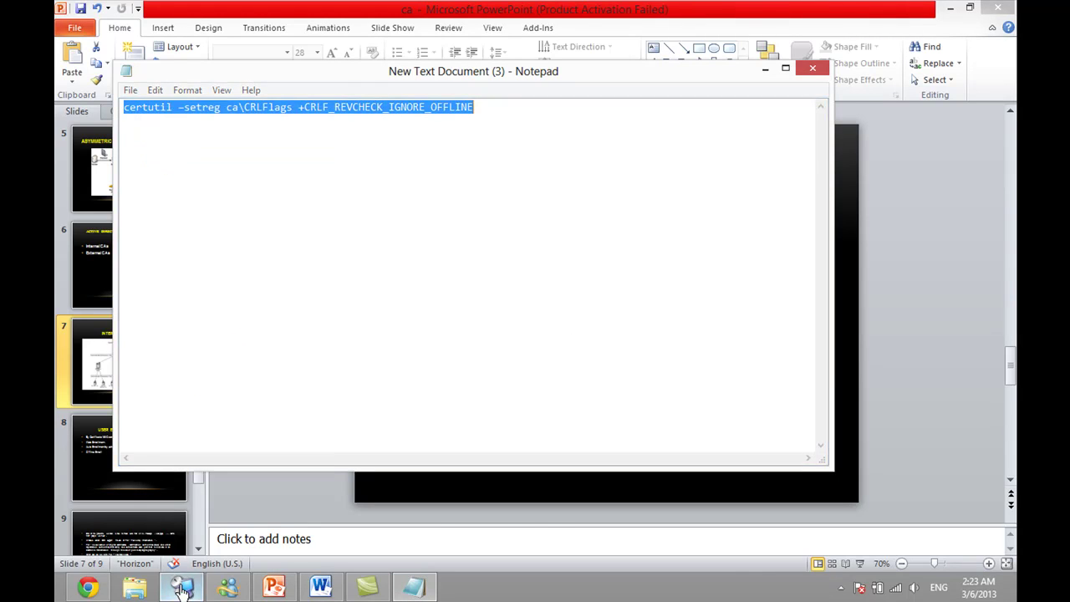
pyautogui.click(126, 75)
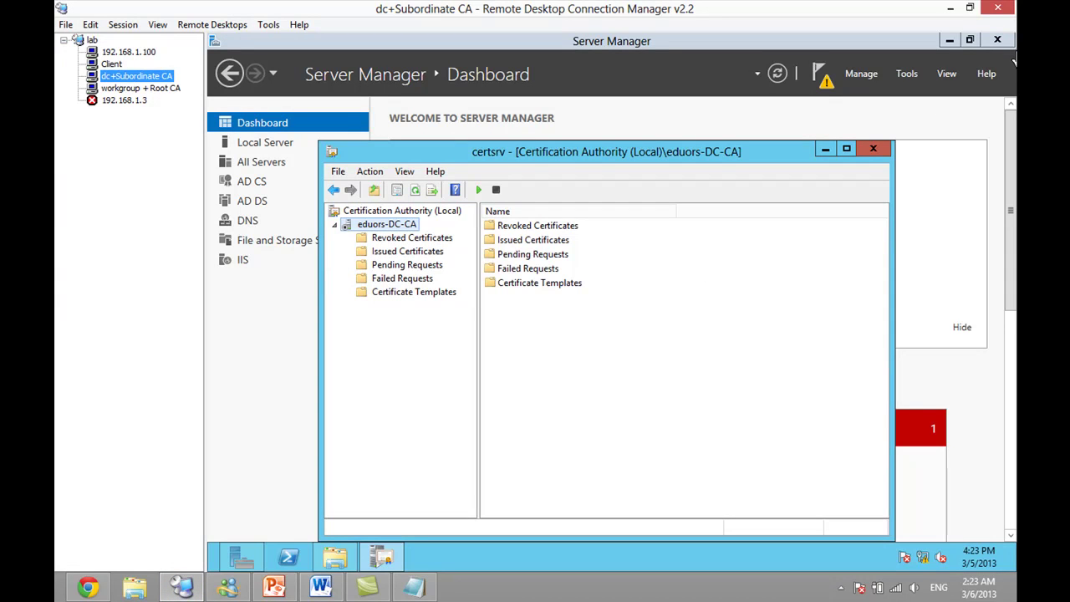
# - Run certutil -setreg ca\CRLFlags +CRLF_REVCHECK_IGNORE_OFFLINE in a Command Prompt on the subordinate server
pyautogui.click(951, 41)
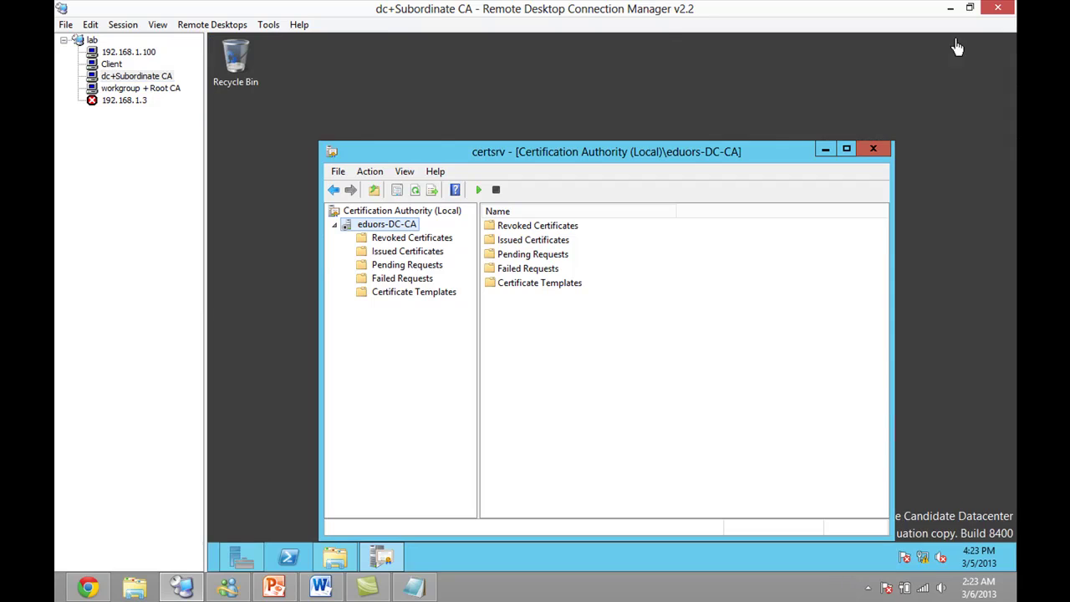
pyautogui.moveTo(1014, 56)
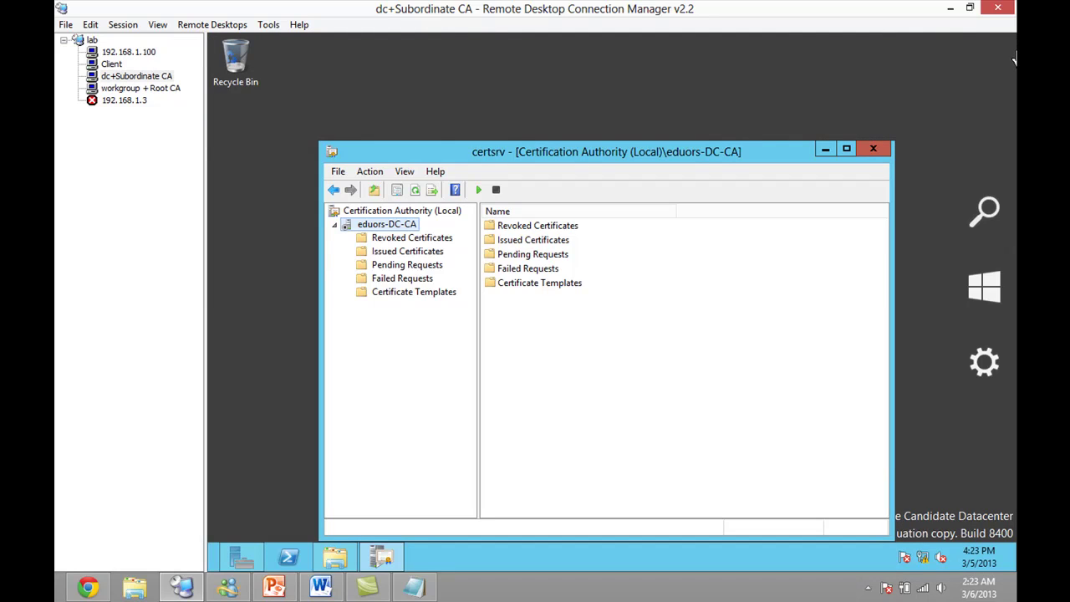
pyautogui.click(998, 209)
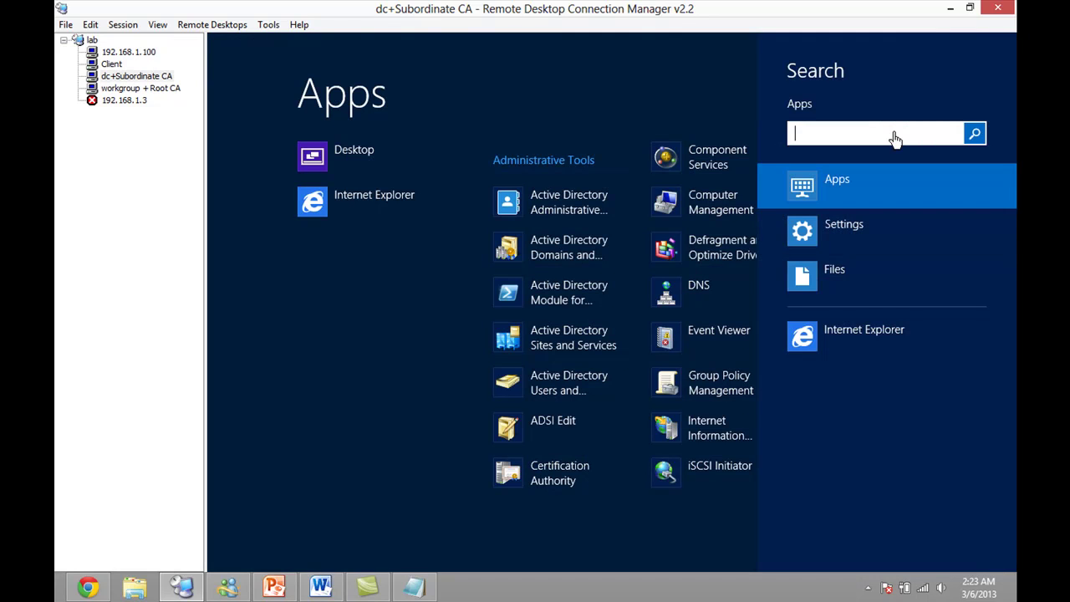
pyautogui.write('cm')
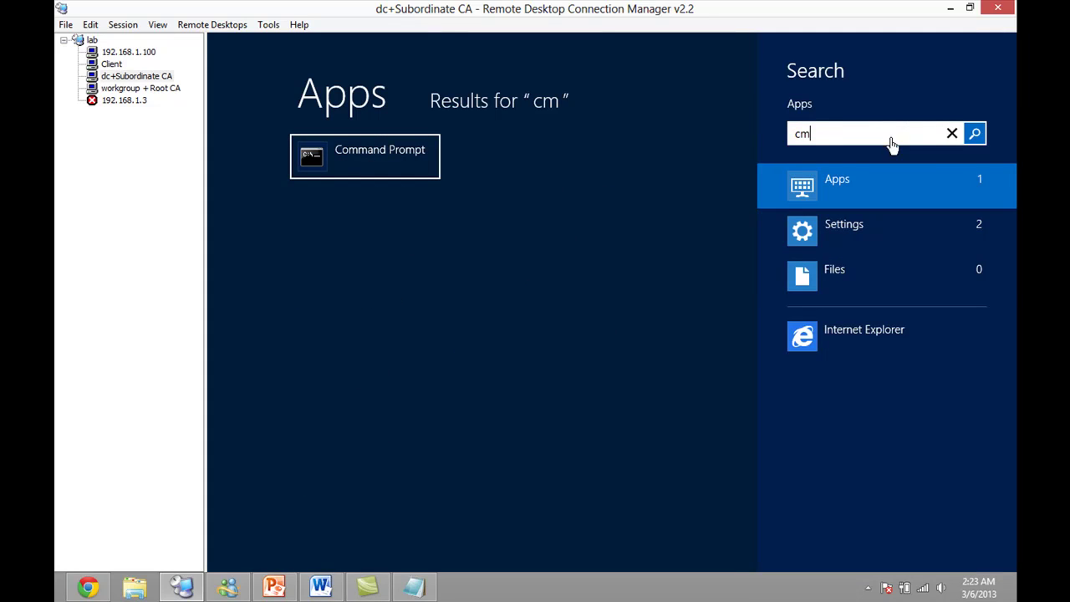
pyautogui.write('d')
pyautogui.press('Return')
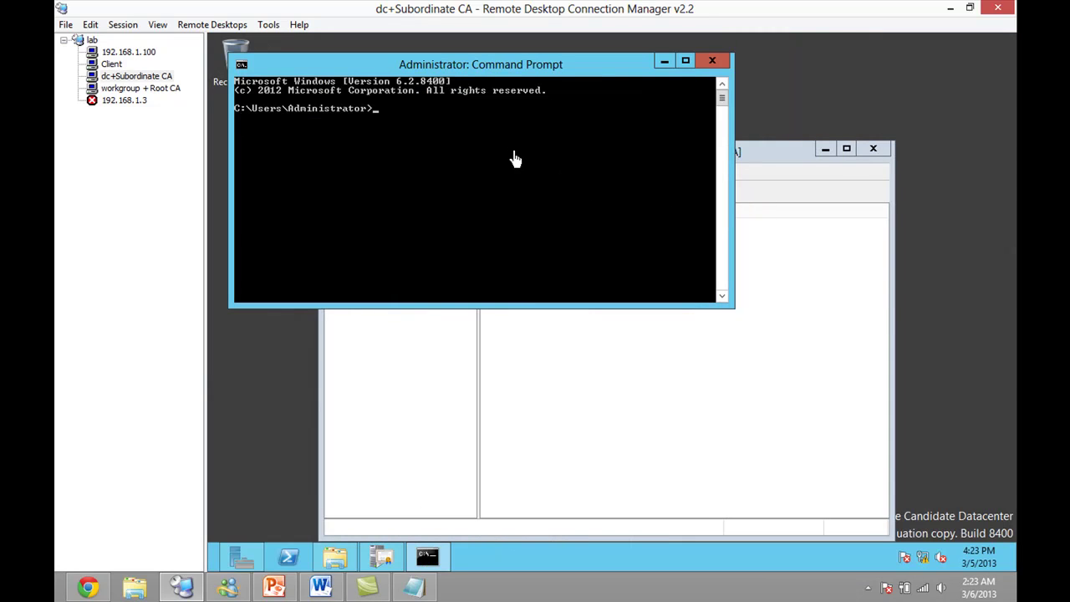
pyautogui.rightClick(423, 144)
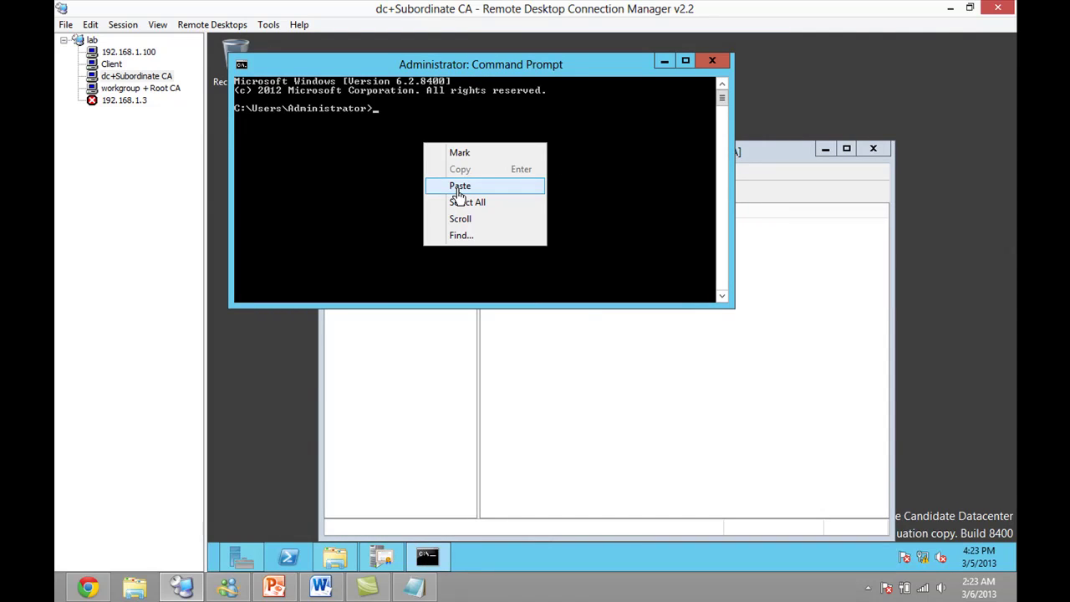
pyautogui.click(459, 186)
pyautogui.press('Return')
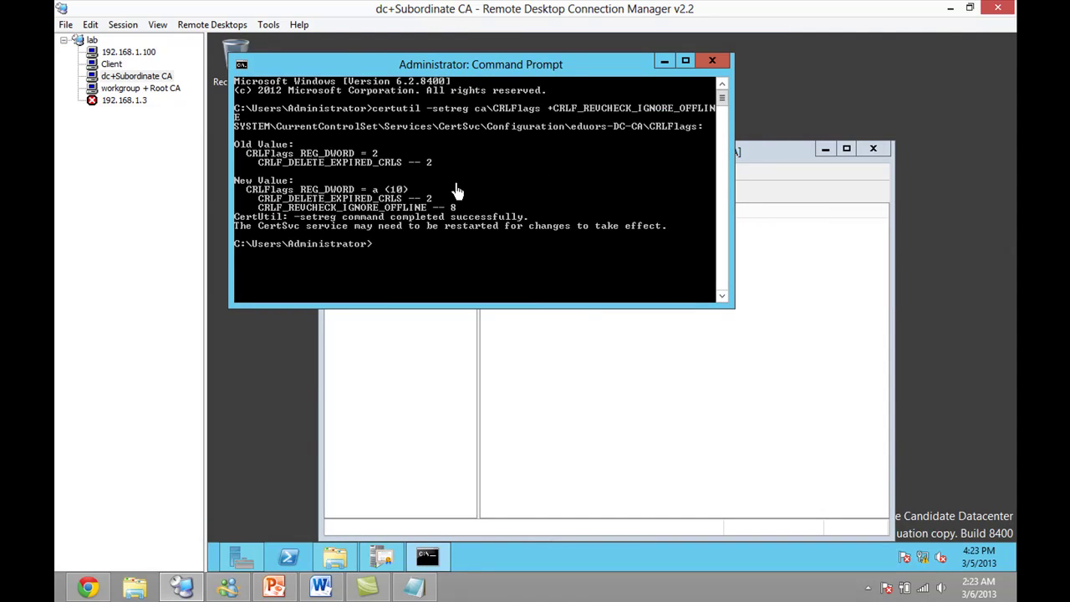
pyautogui.click(722, 62)
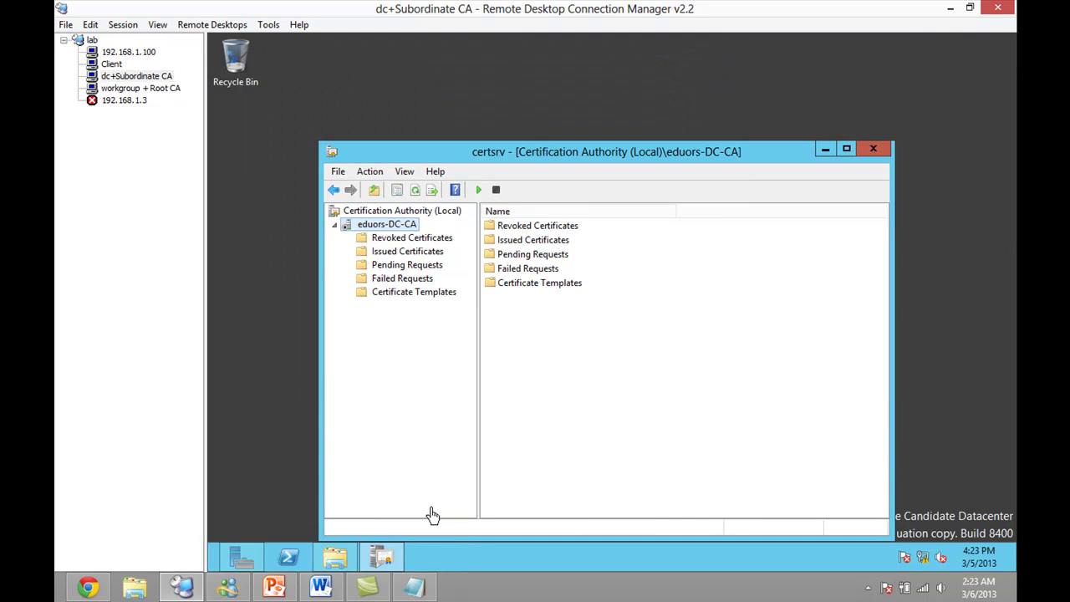
# - Restore certsrv, start Certificate Services, and expand the eduors-DC-CA authority
pyautogui.click(381, 556)
pyautogui.click(382, 555)
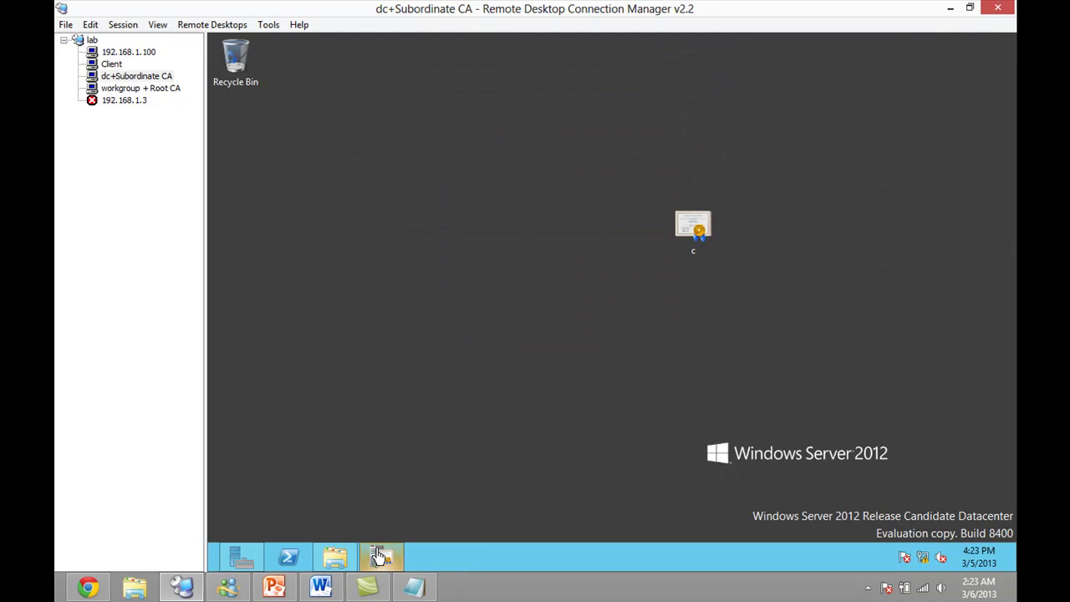
pyautogui.click(478, 190)
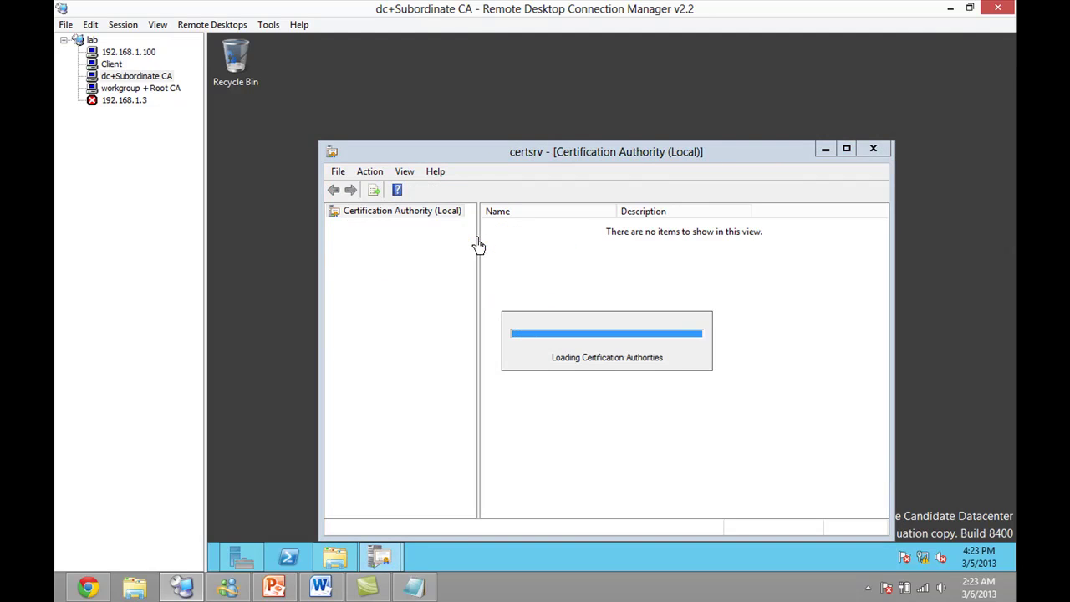
pyautogui.click(335, 226)
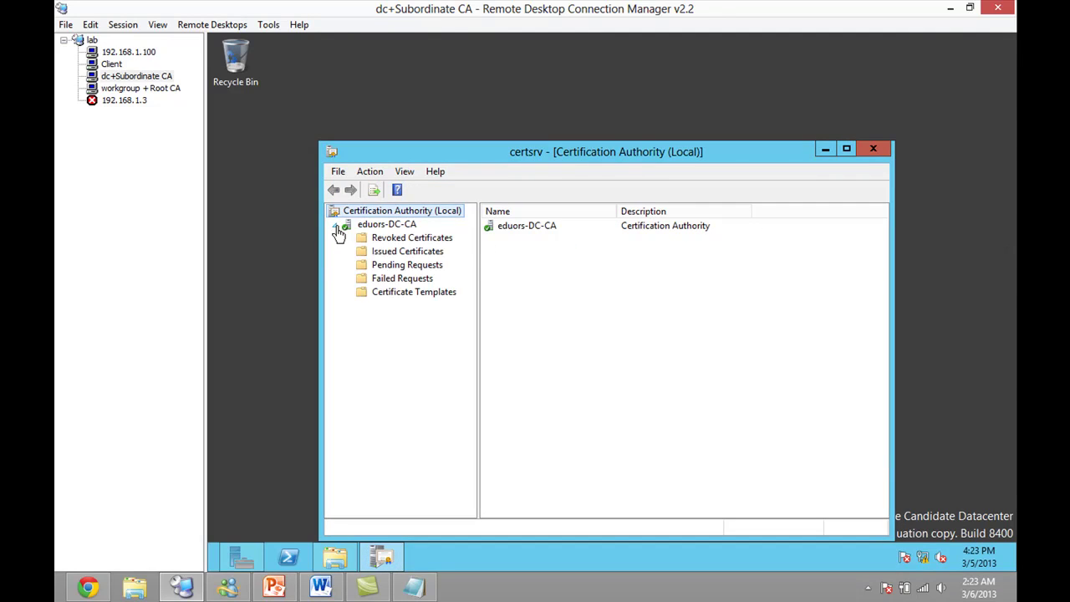
pyautogui.click(372, 225)
# - Browse eduors-DC-CA's Issued, Pending, Revoked and Failed Requests folders
pyautogui.click(429, 251)
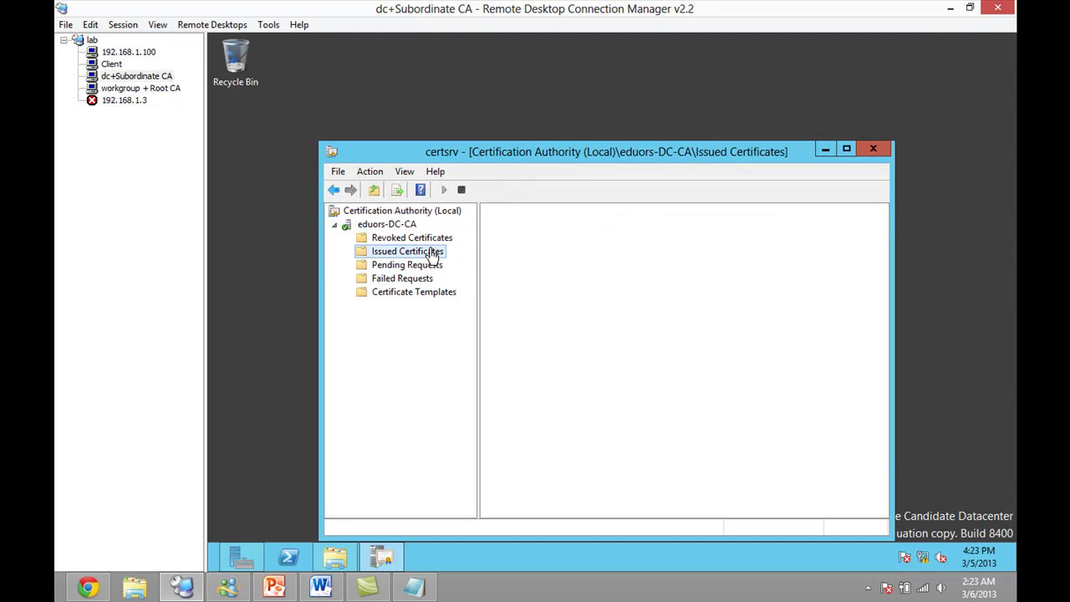
pyautogui.click(403, 266)
pyautogui.click(406, 278)
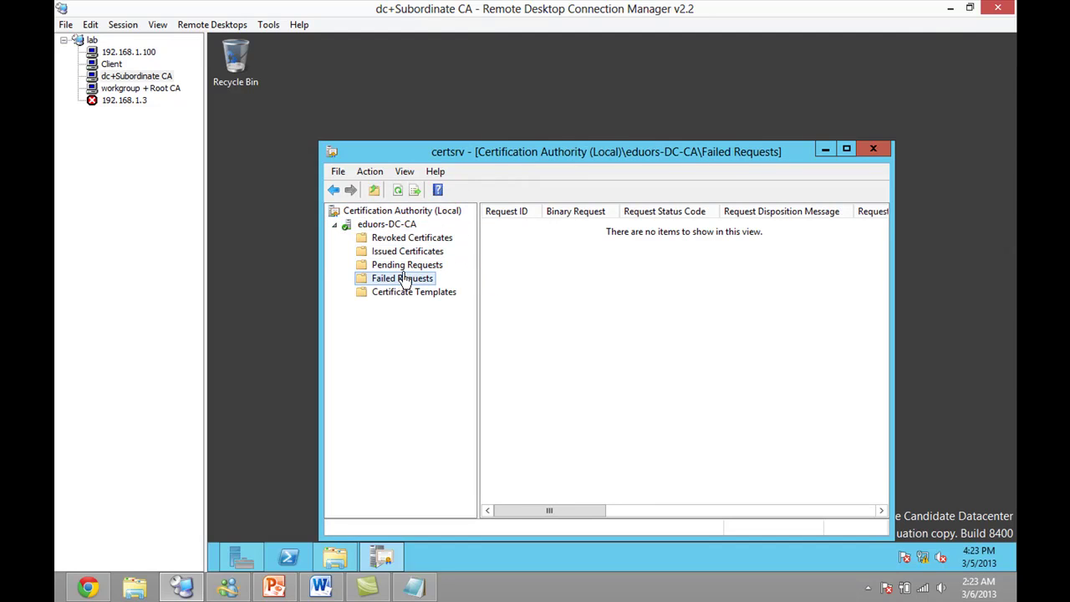
pyautogui.click(406, 264)
pyautogui.click(407, 251)
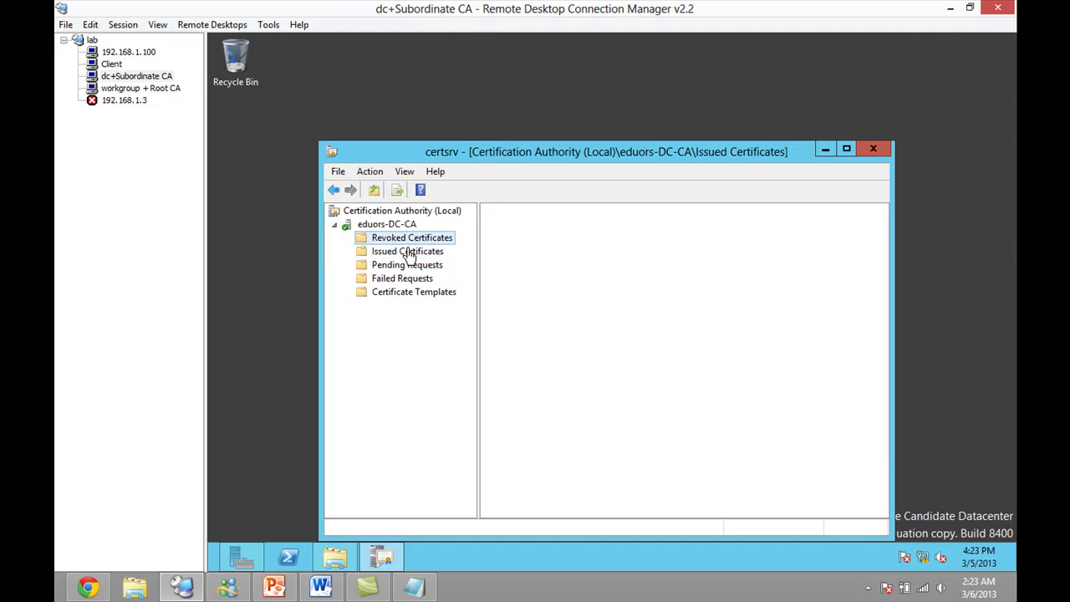
pyautogui.click(406, 265)
pyautogui.click(406, 279)
# - Check the Root CA's certificate folders, then list eduors-DC-CA's Certificate Templates
pyautogui.click(130, 89)
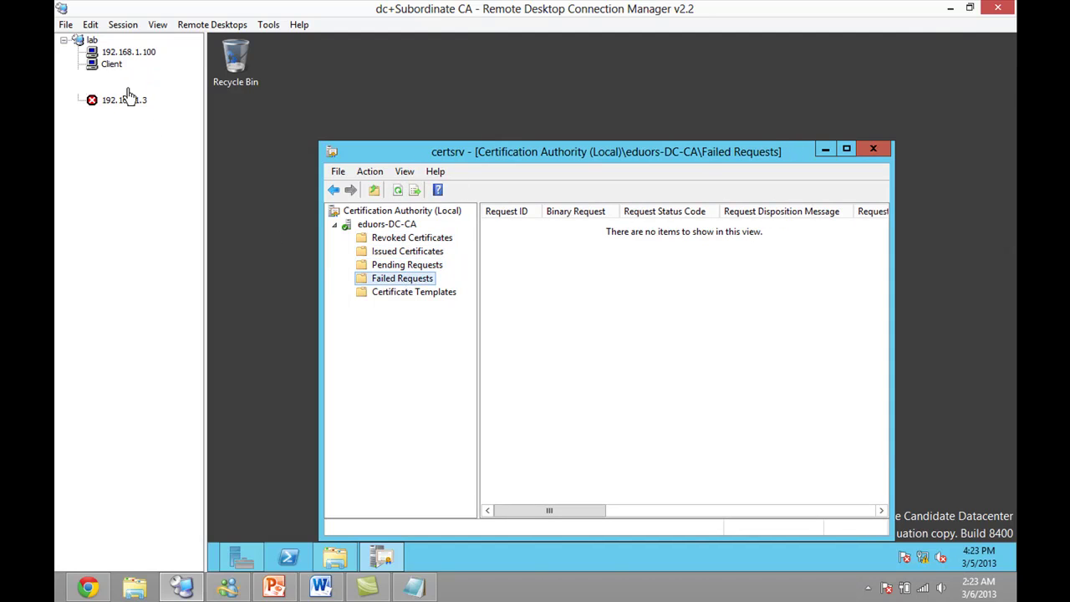
pyautogui.click(408, 243)
pyautogui.click(406, 267)
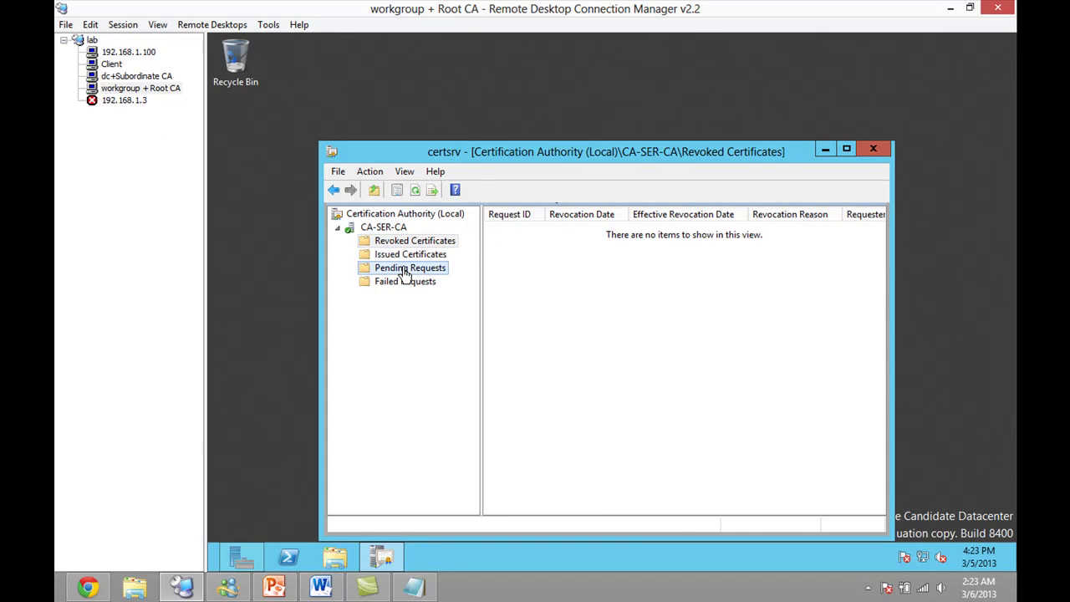
pyautogui.click(405, 281)
pyautogui.click(406, 254)
pyautogui.click(407, 240)
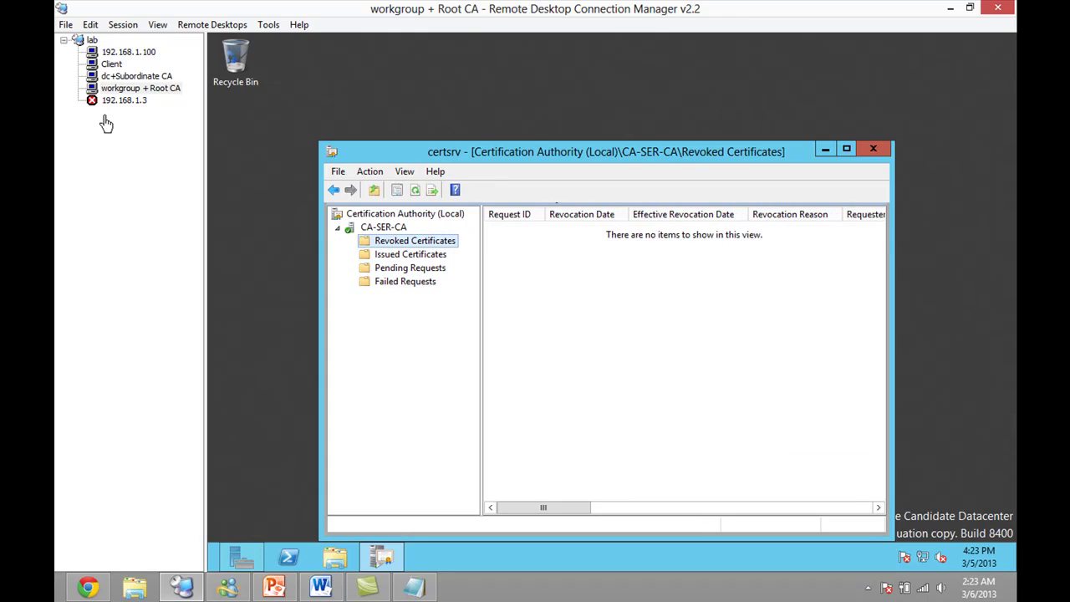
pyautogui.click(134, 76)
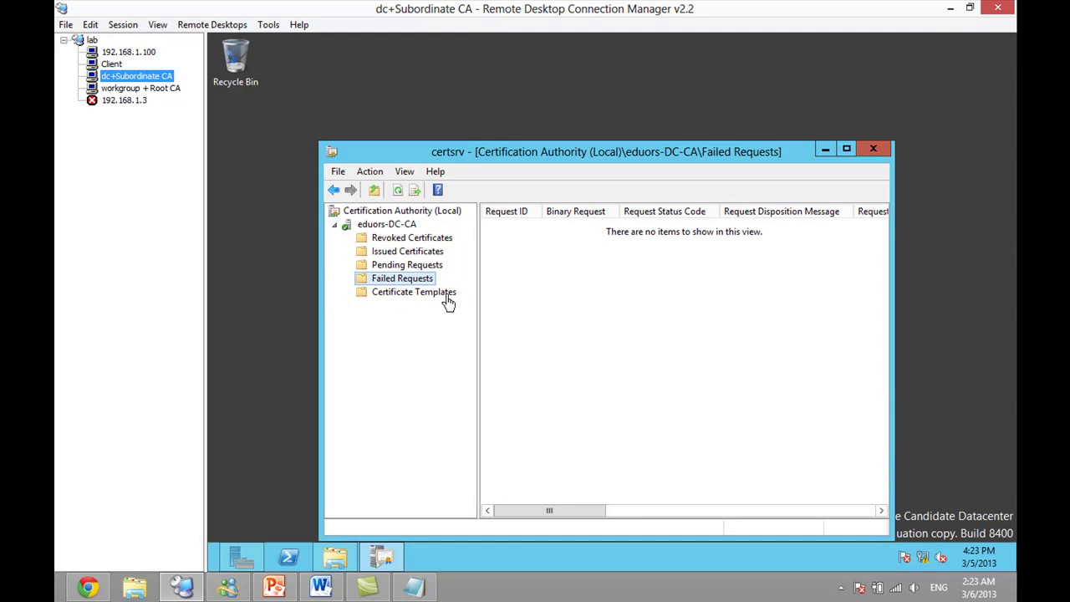
pyautogui.click(446, 303)
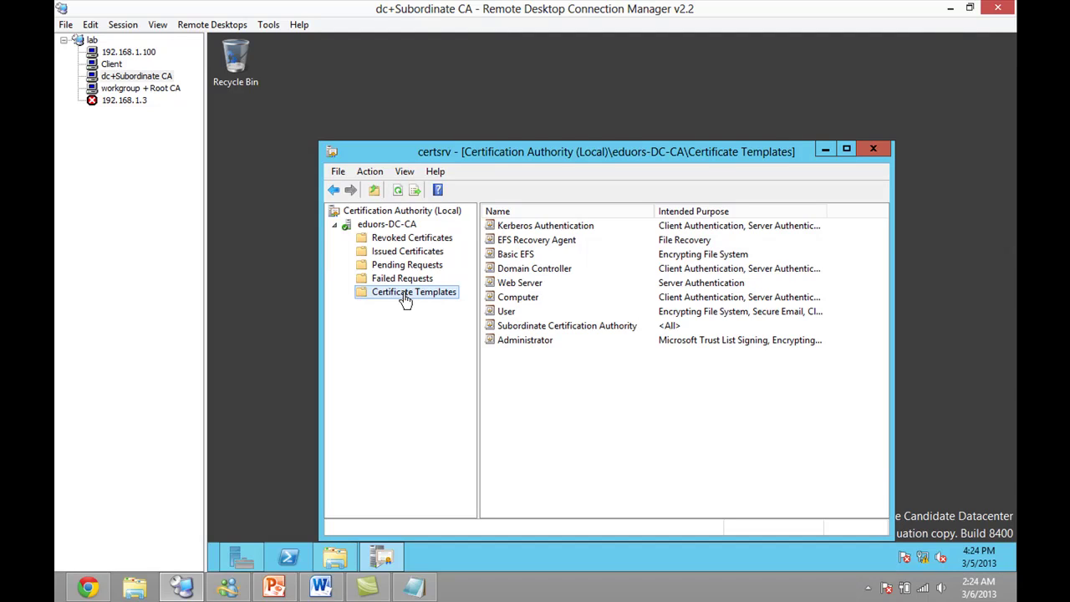
pyautogui.rightClick(404, 301)
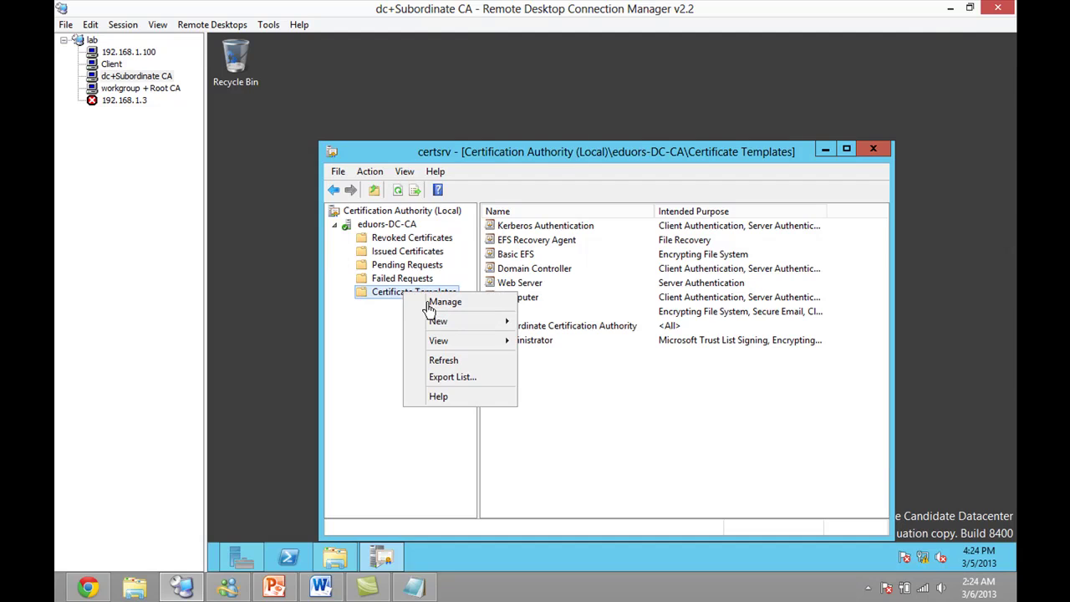
pyautogui.click(428, 305)
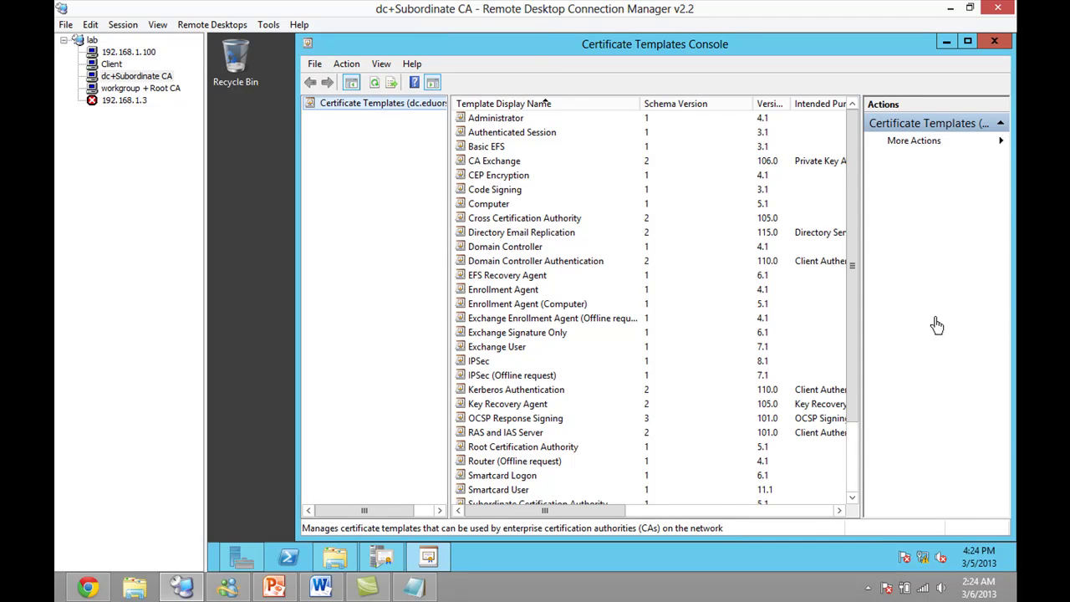
pyautogui.moveTo(856, 414); pyautogui.dragTo(852, 485)
pyautogui.scroll(2, 554, 475)
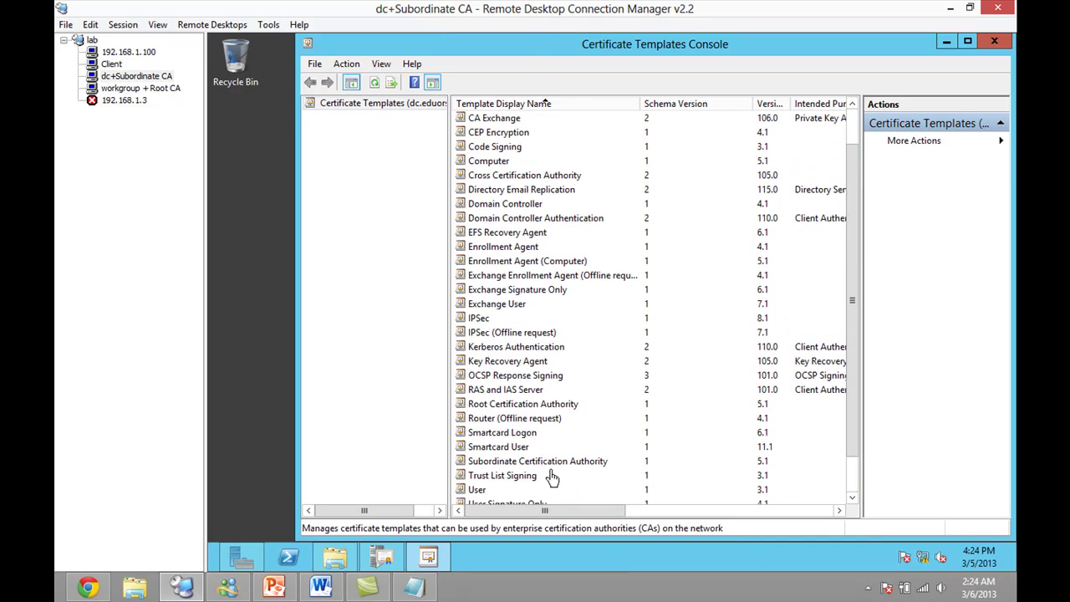
pyautogui.click(994, 41)
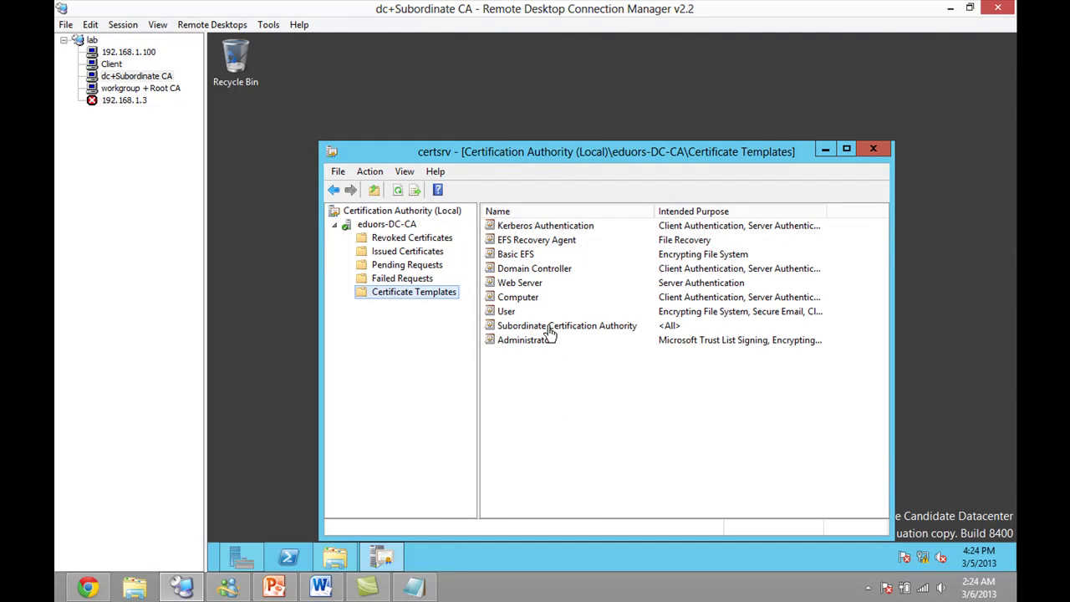
pyautogui.rightClick(406, 305)
pyautogui.click(427, 305)
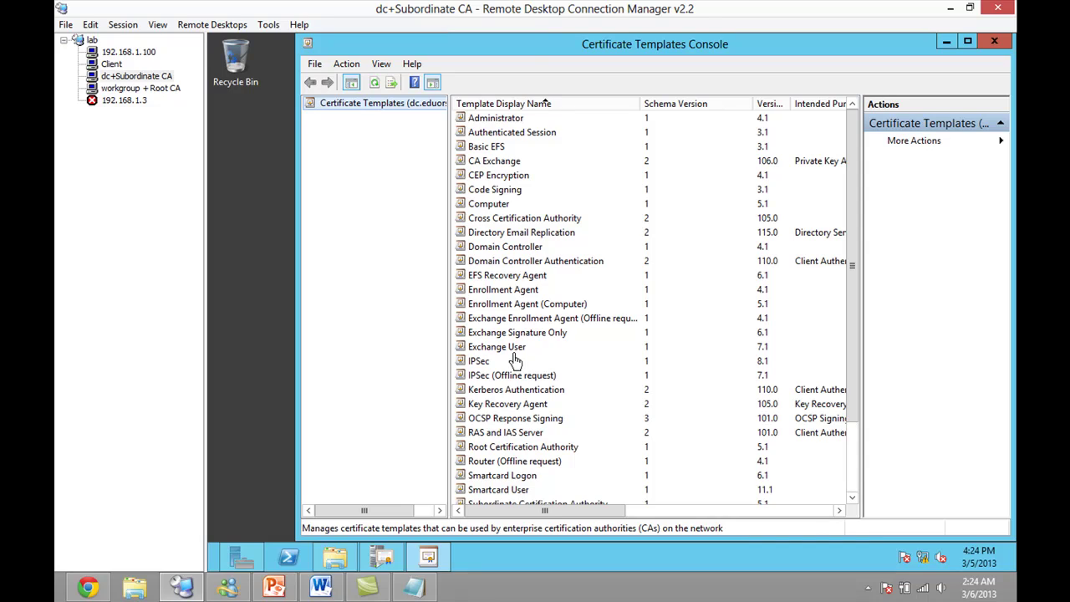
pyautogui.click(993, 44)
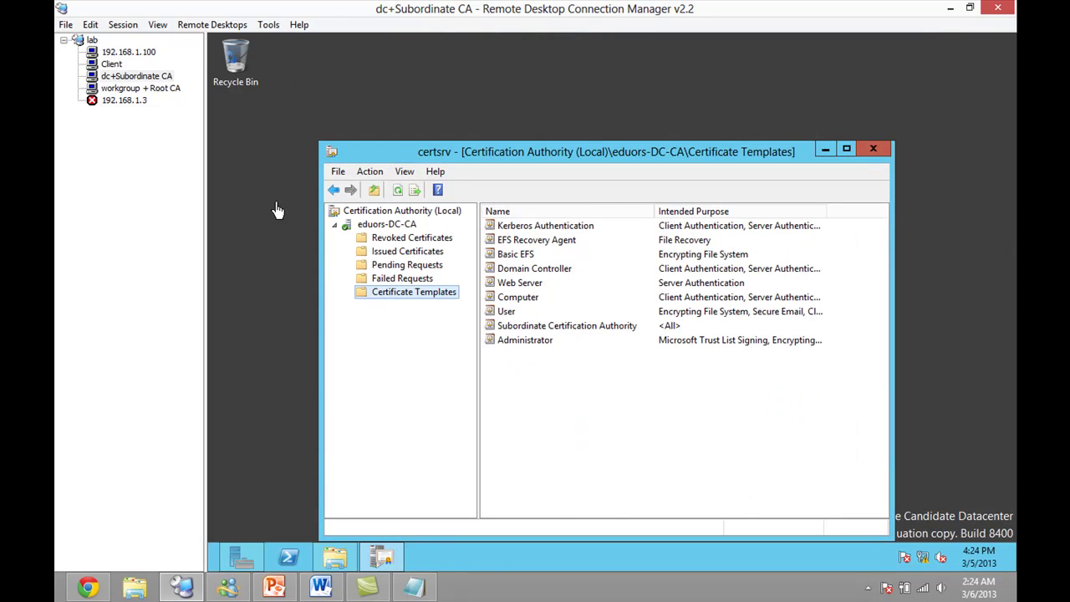
pyautogui.click(164, 90)
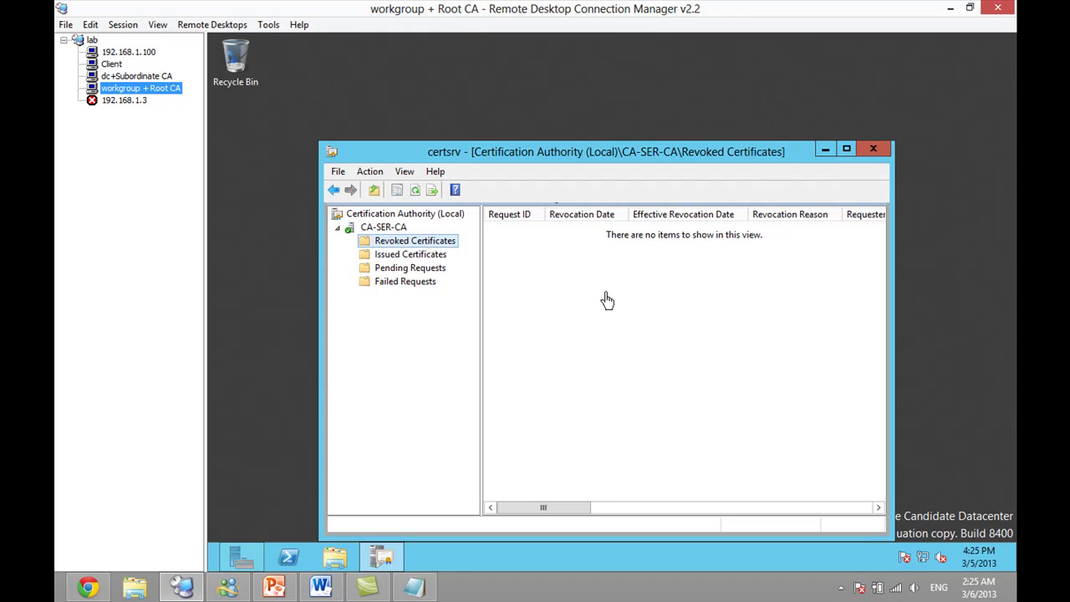
pyautogui.click(126, 76)
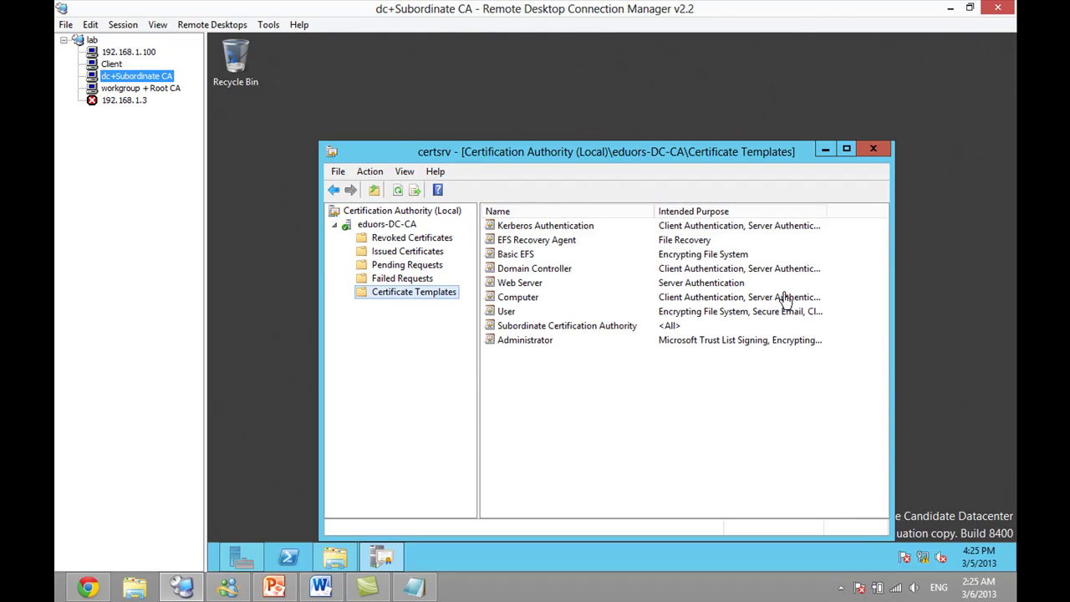
pyautogui.click(149, 89)
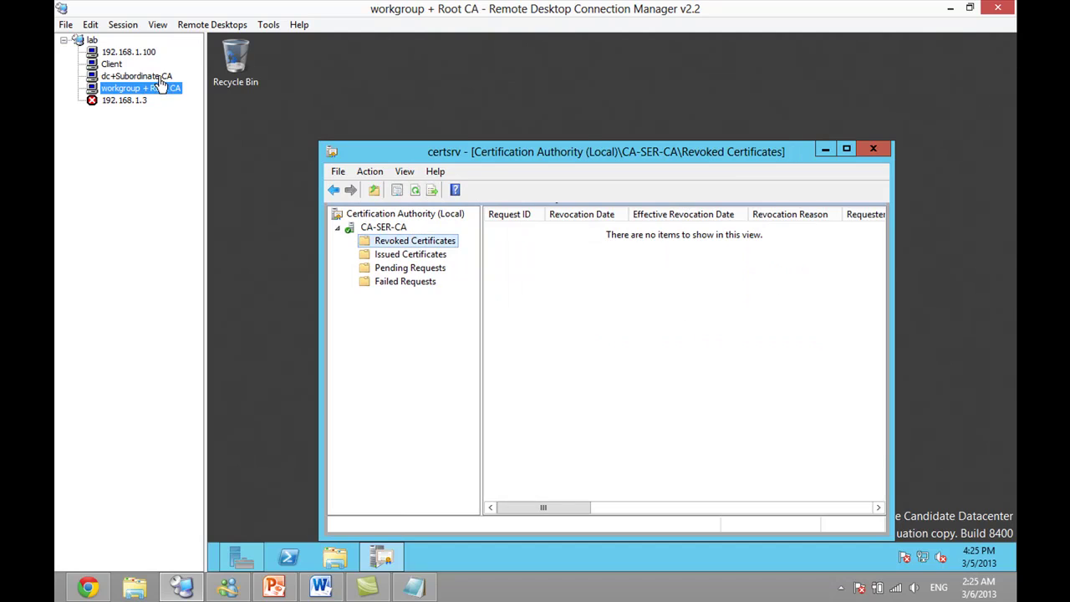
pyautogui.click(159, 78)
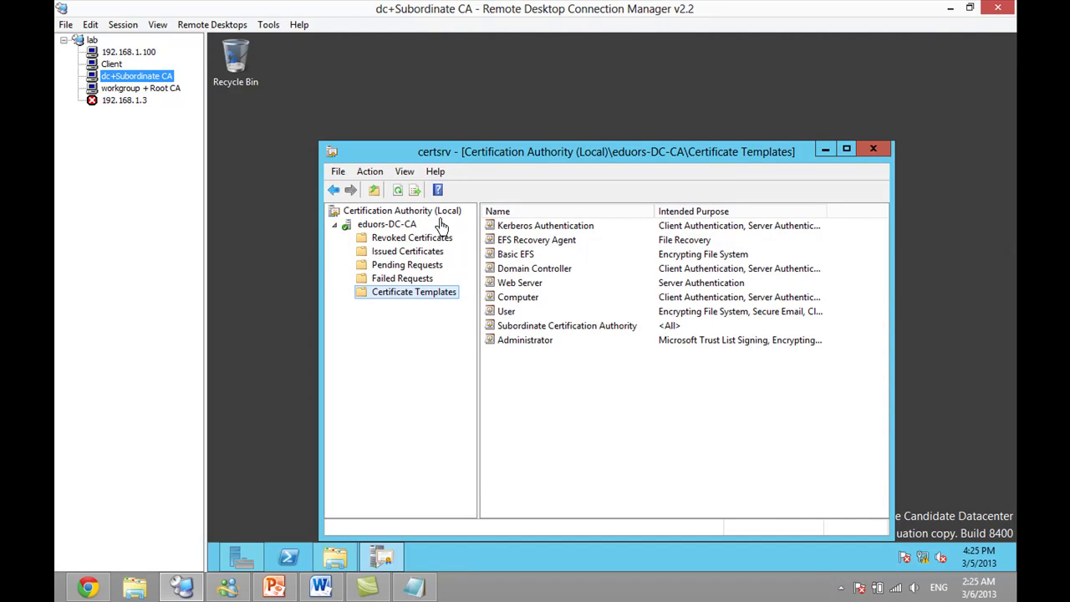
# - Show PowerPoint slide 8, 'User Enroll Certificate By'
pyautogui.click(274, 586)
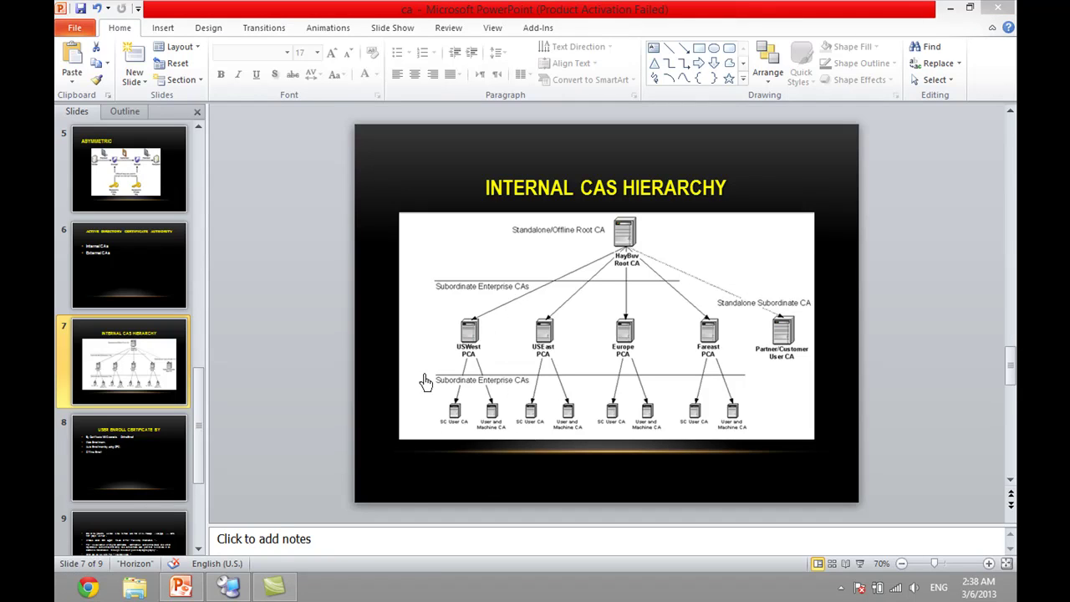
pyautogui.click(160, 461)
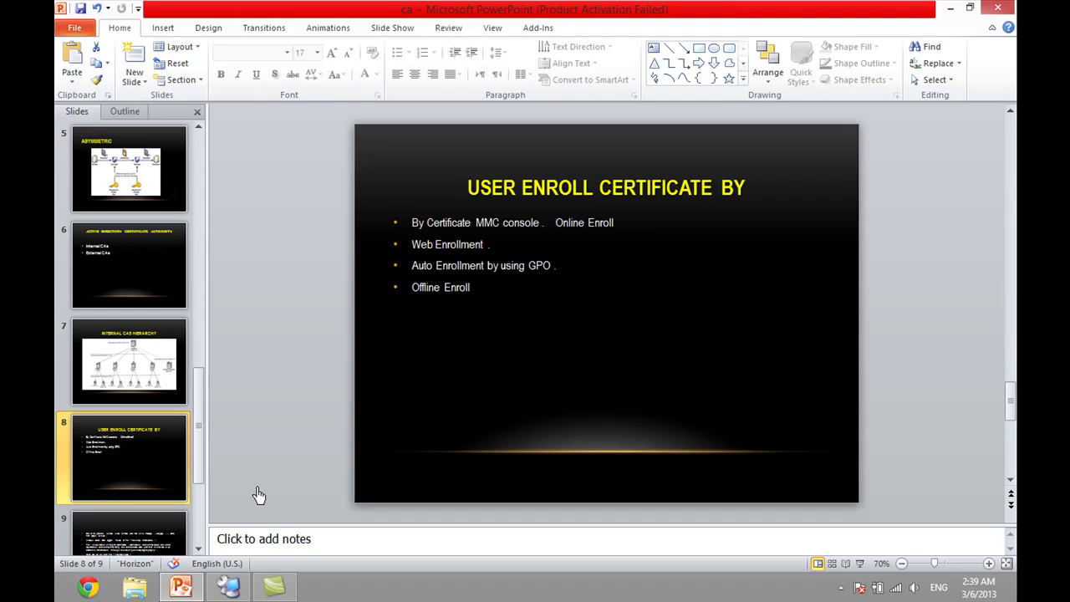
# - On the Client, create 'New folder' on Local Disk C: and open it
pyautogui.click(228, 586)
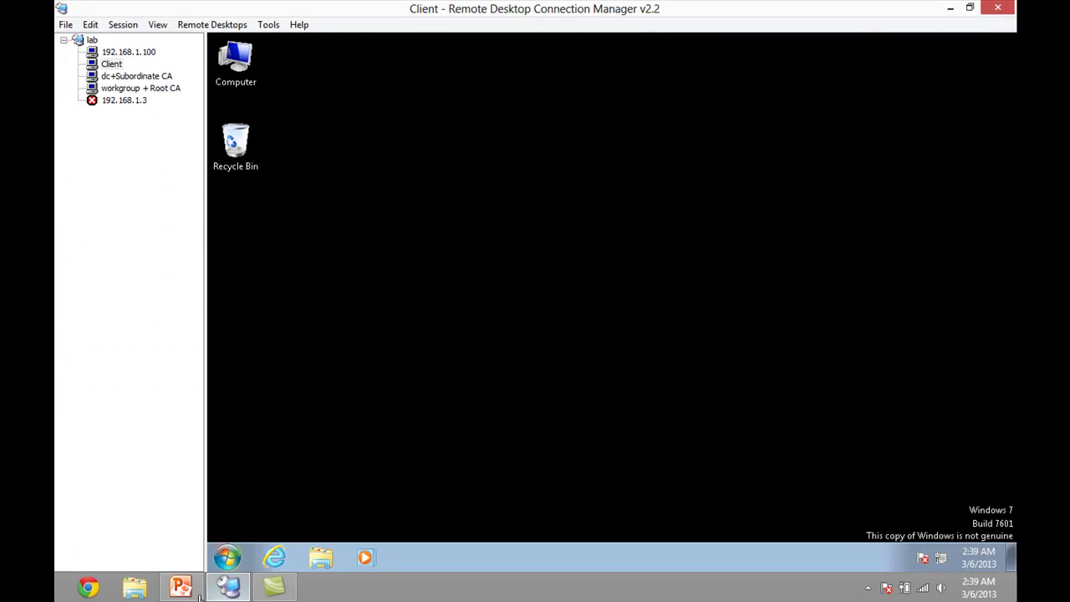
pyautogui.click(227, 556)
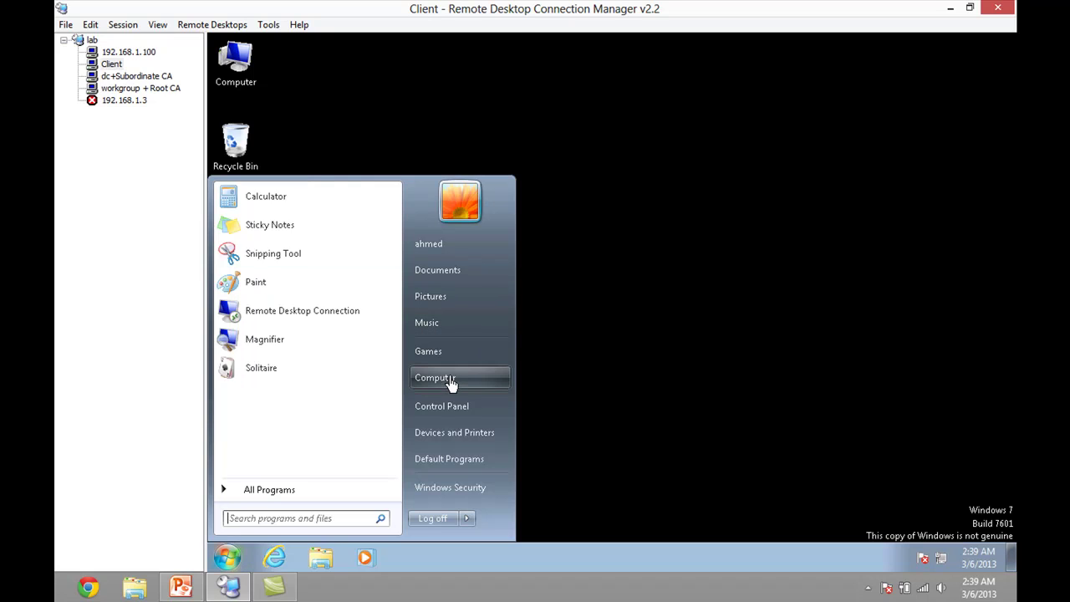
pyautogui.click(485, 379)
pyautogui.doubleClick(528, 208)
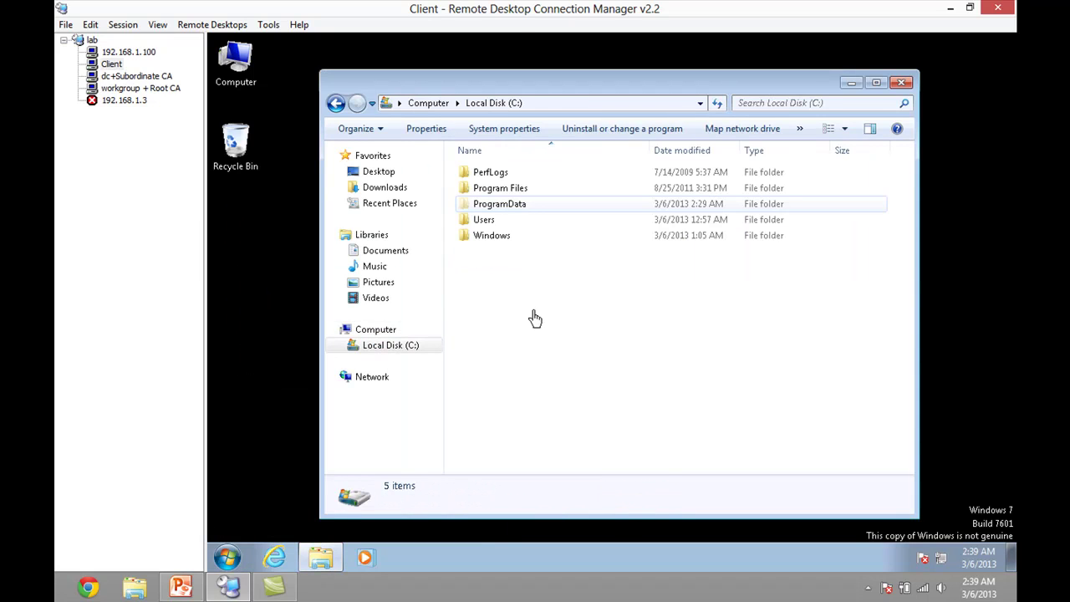
pyautogui.rightClick(535, 328)
pyautogui.moveTo(648, 474)
pyautogui.click(687, 472)
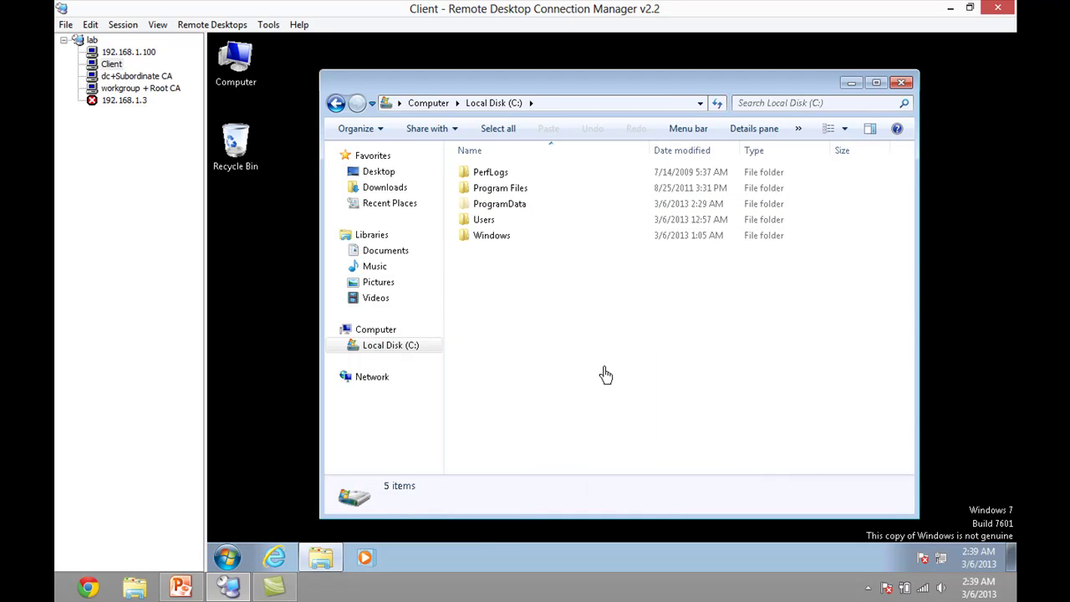
pyautogui.click(495, 252)
pyautogui.doubleClick(495, 252)
# - Add a 'New Text Document' in the folder, type 'eddad' into it, and save
pyautogui.rightClick(622, 368)
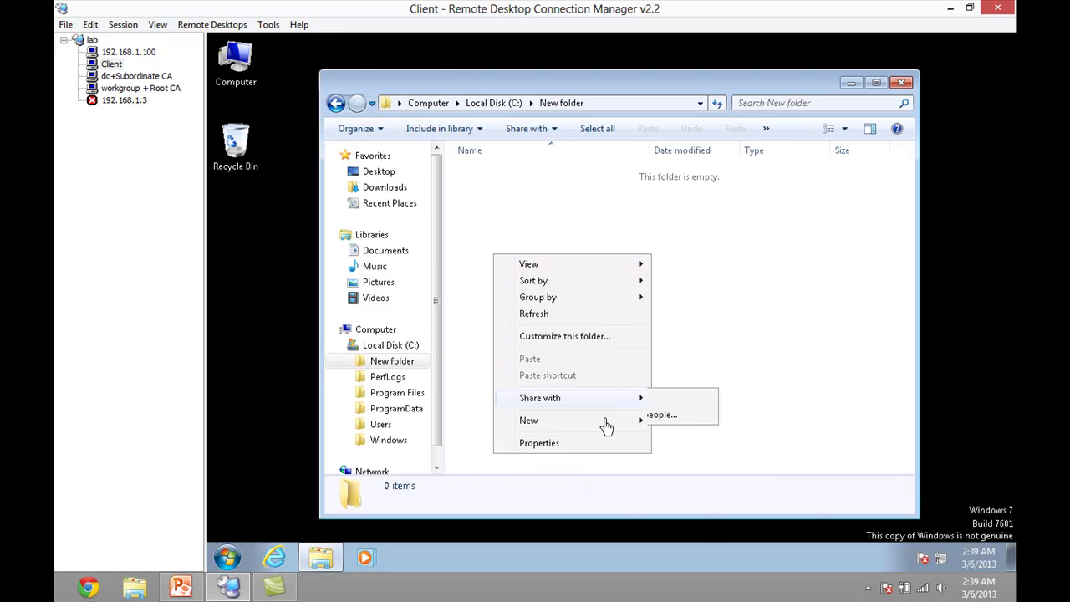
pyautogui.moveTo(623, 422)
pyautogui.click(696, 509)
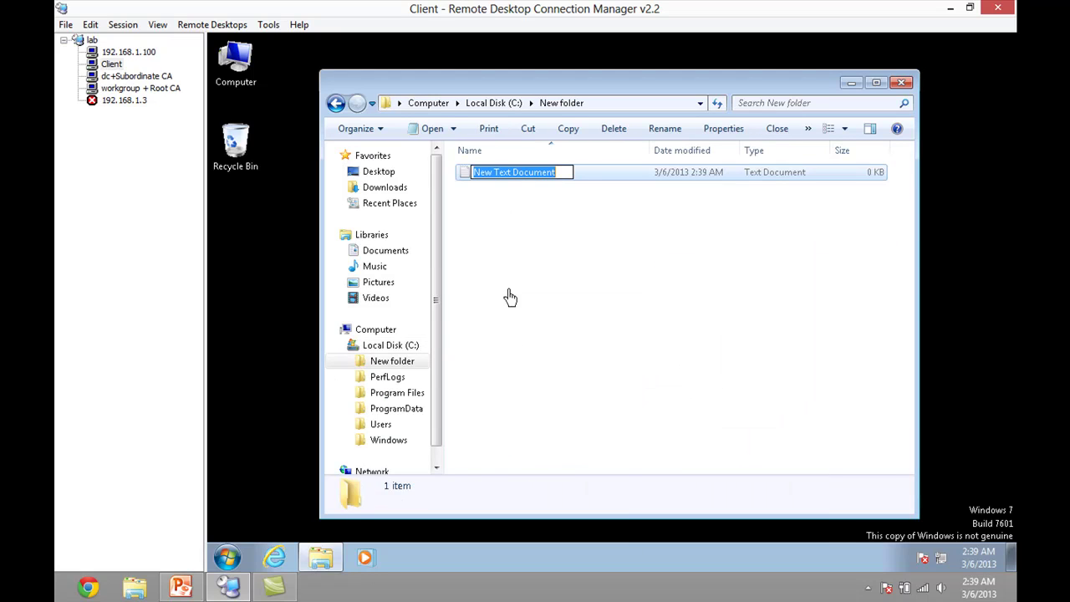
pyautogui.click(492, 214)
pyautogui.doubleClick(468, 182)
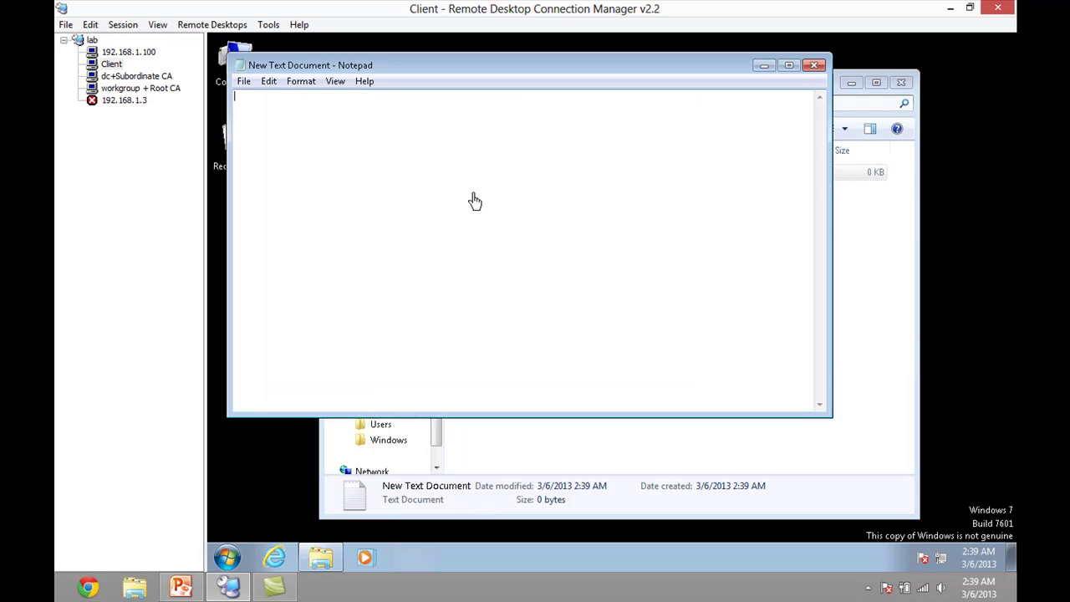
pyautogui.write('eddad')
pyautogui.click(817, 67)
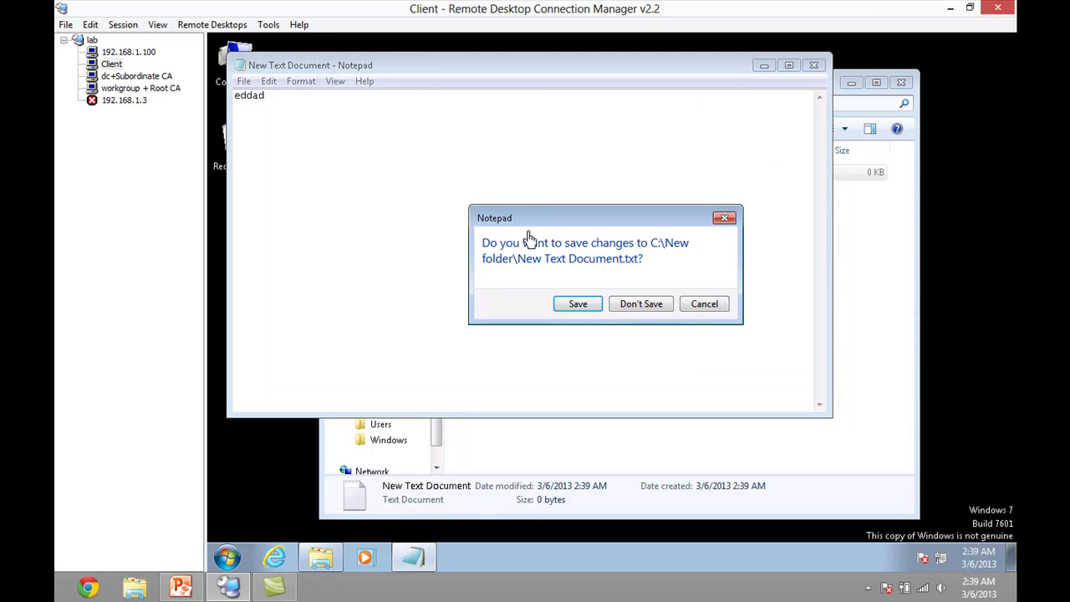
pyautogui.click(580, 307)
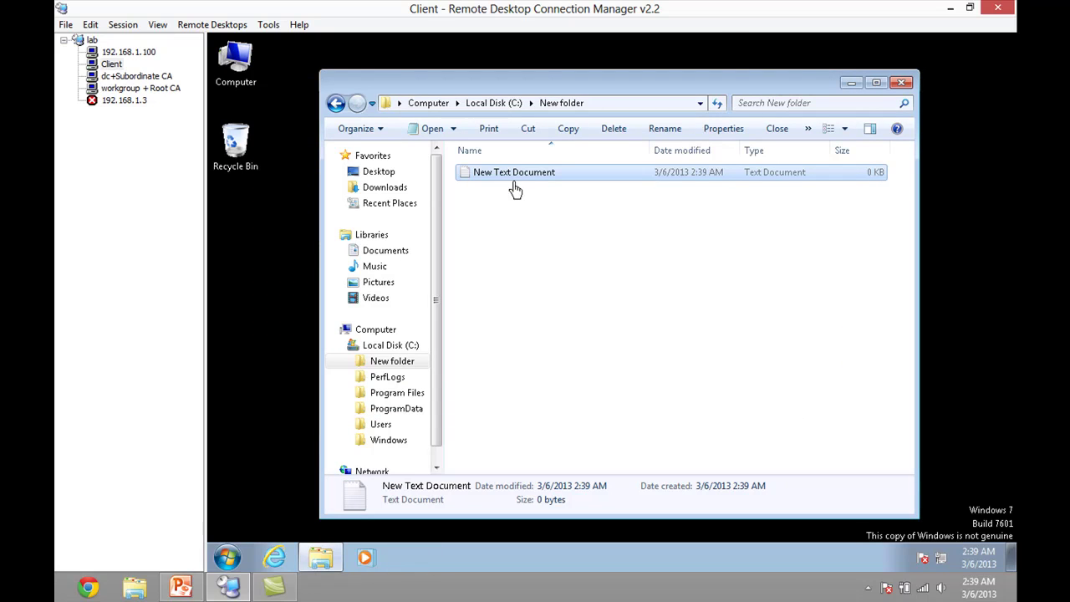
# - Look at the document's advanced encryption attribute, then cancel and close its Properties
pyautogui.rightClick(511, 175)
pyautogui.click(557, 408)
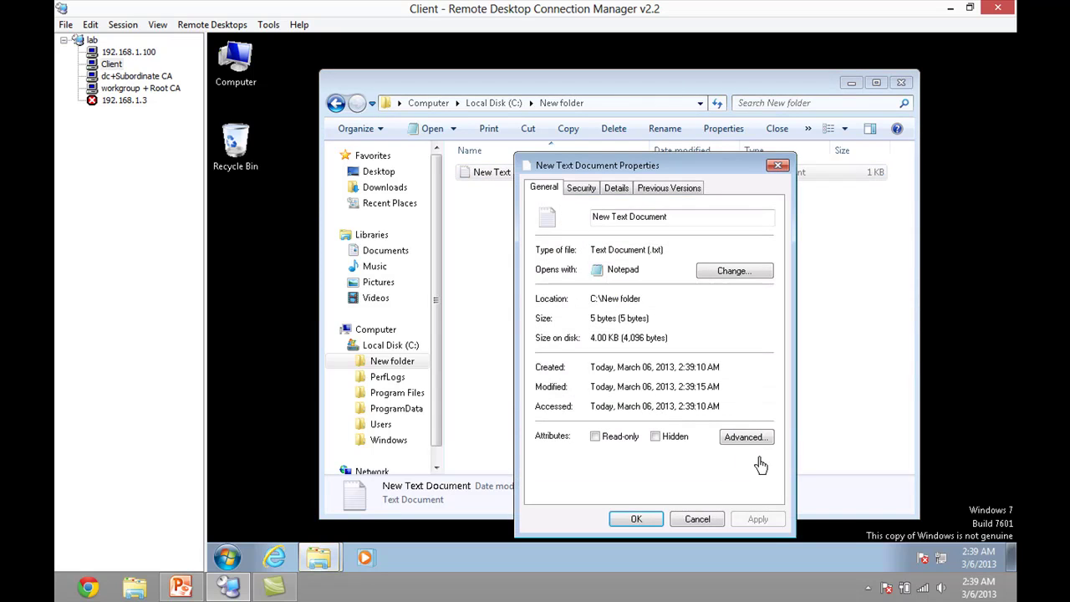
pyautogui.click(752, 443)
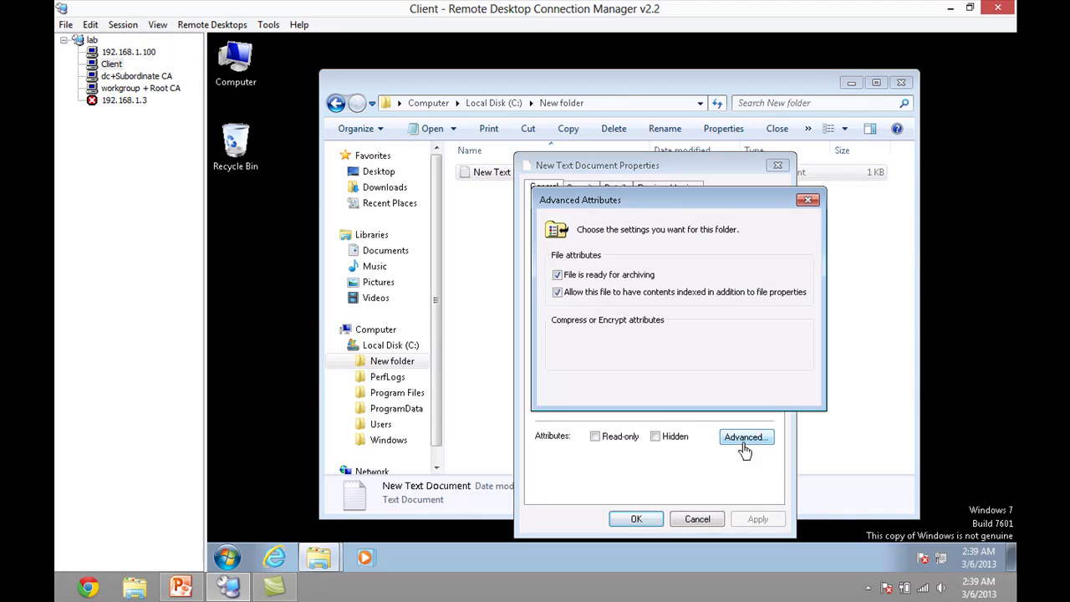
pyautogui.click(579, 358)
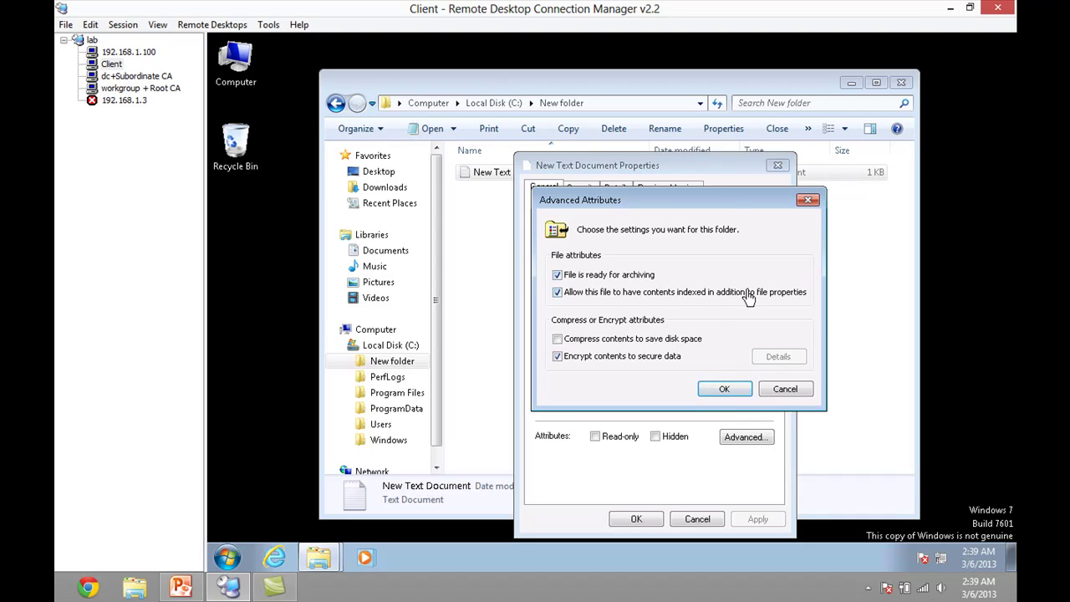
pyautogui.click(783, 389)
pyautogui.click(697, 518)
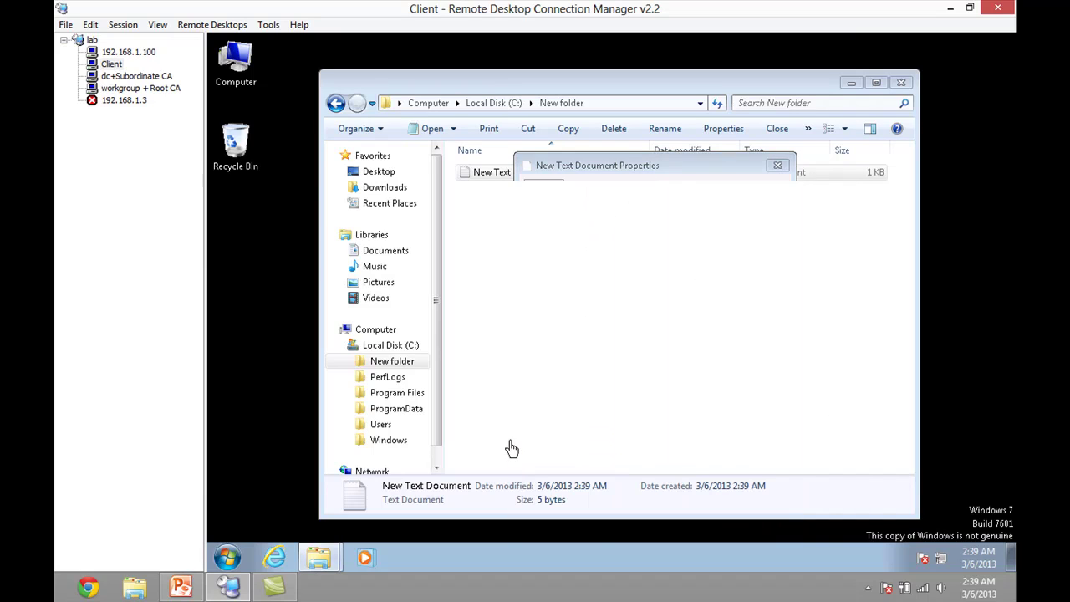
pyautogui.click(902, 85)
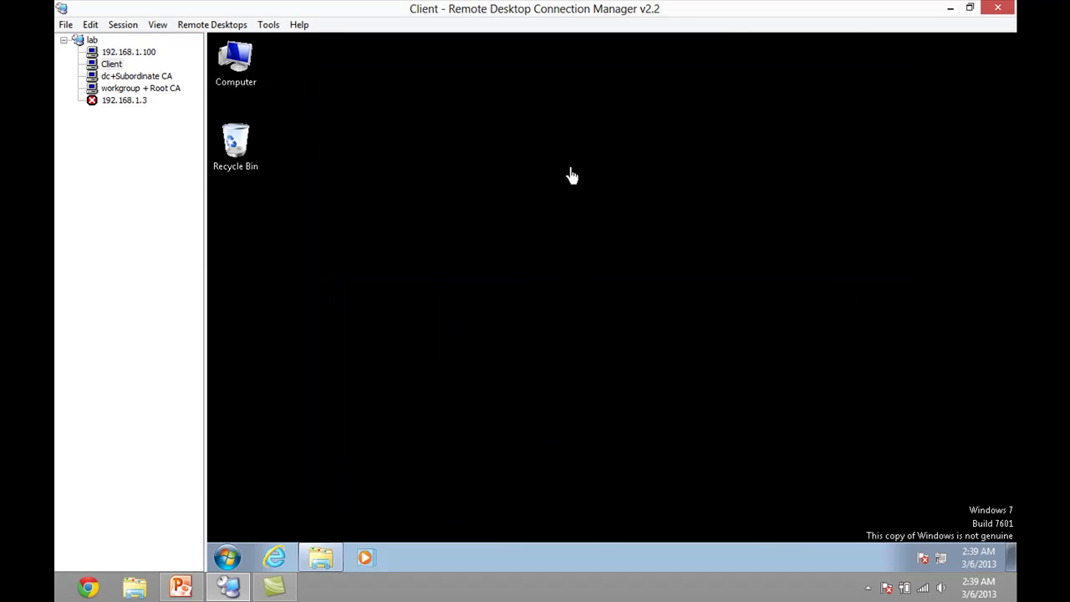
pyautogui.rightClick(533, 181)
pyautogui.click(568, 227)
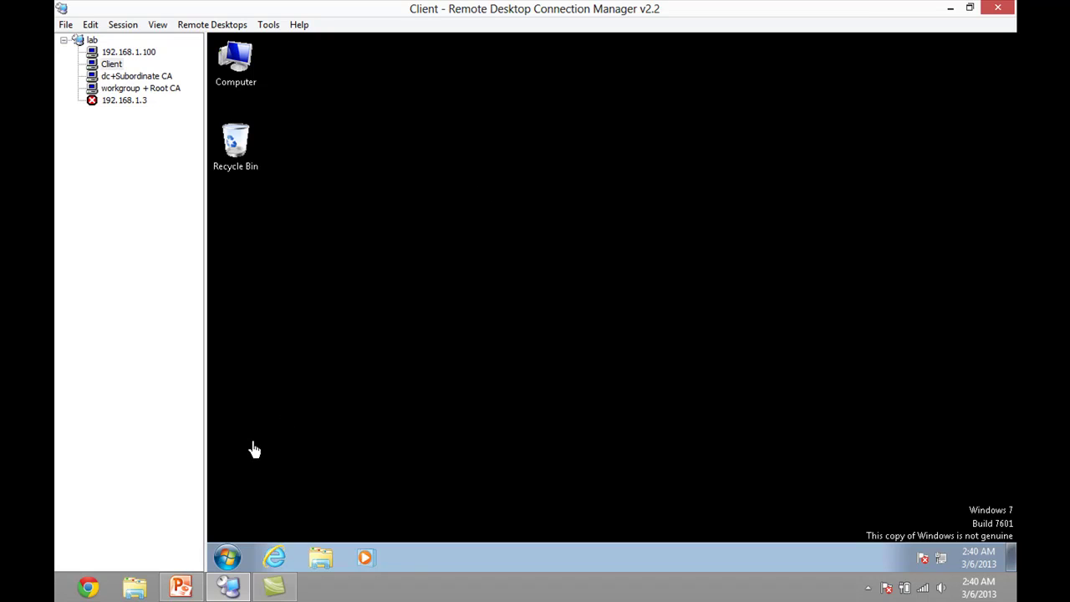
pyautogui.click(182, 587)
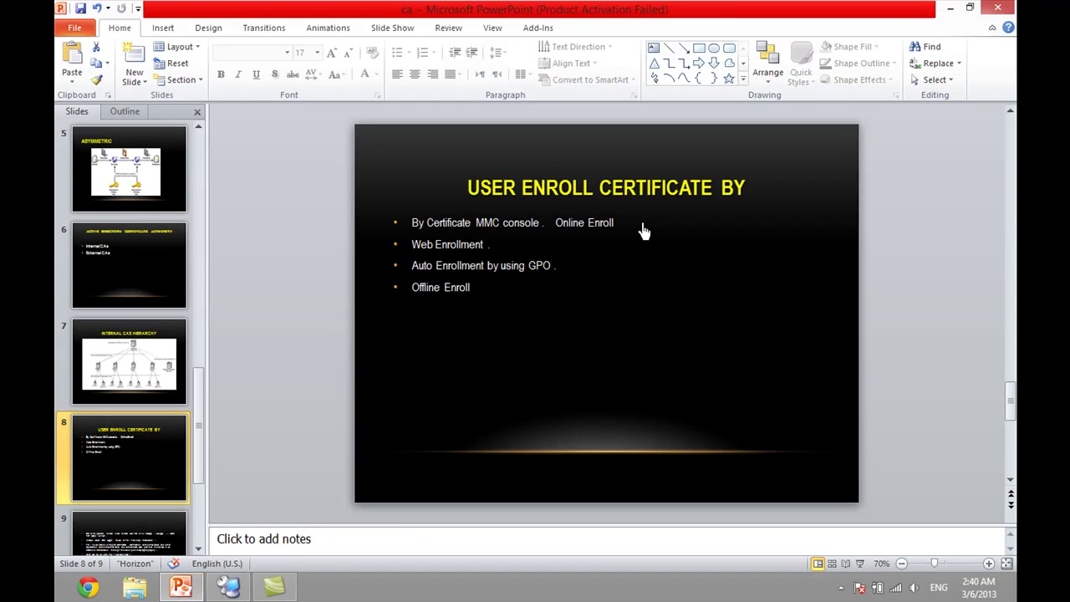
# - Launch mmc on the Client and add the Certificates snap-in for the current user
pyautogui.click(951, 7)
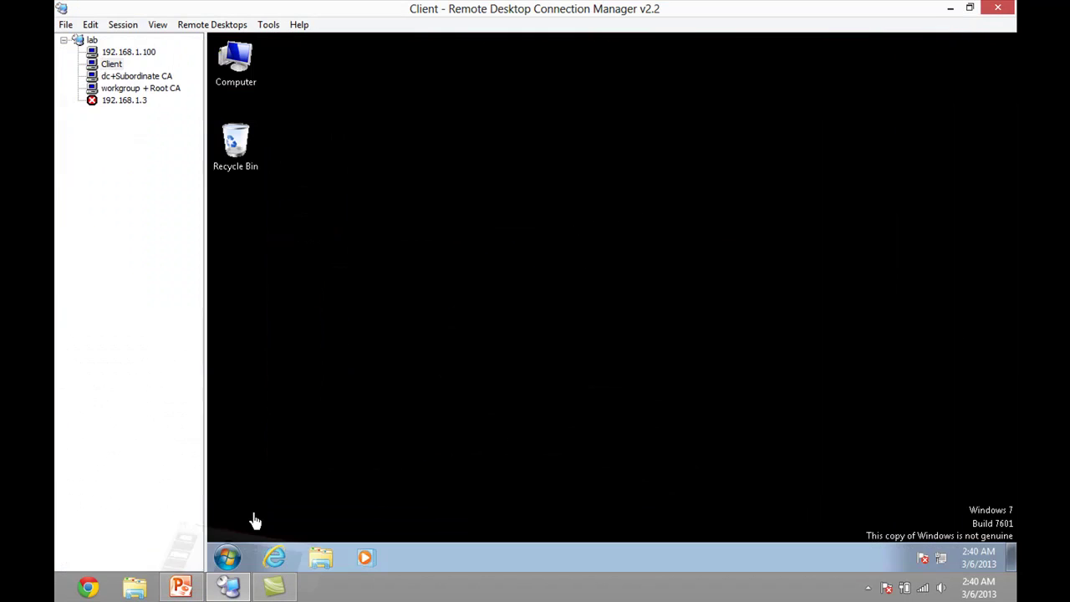
pyautogui.click(227, 557)
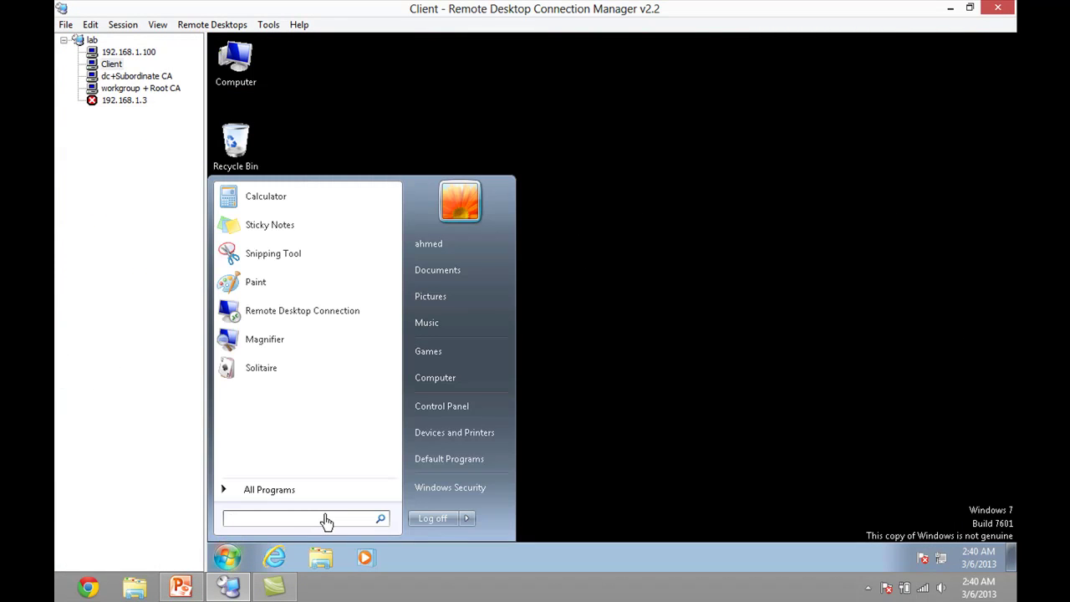
pyautogui.write('mmc')
pyautogui.press('Return')
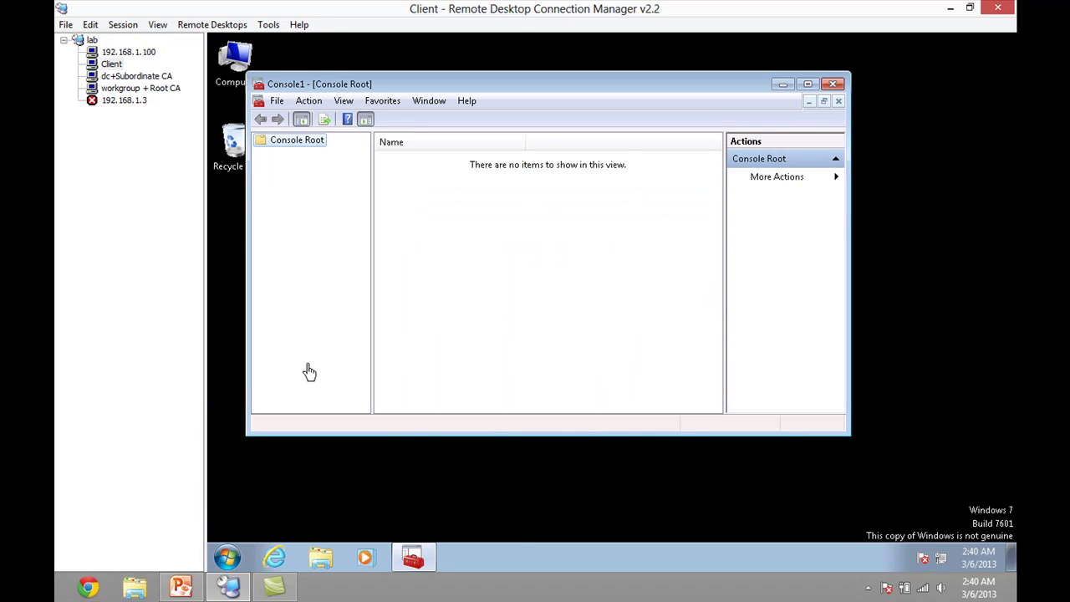
pyautogui.click(276, 100)
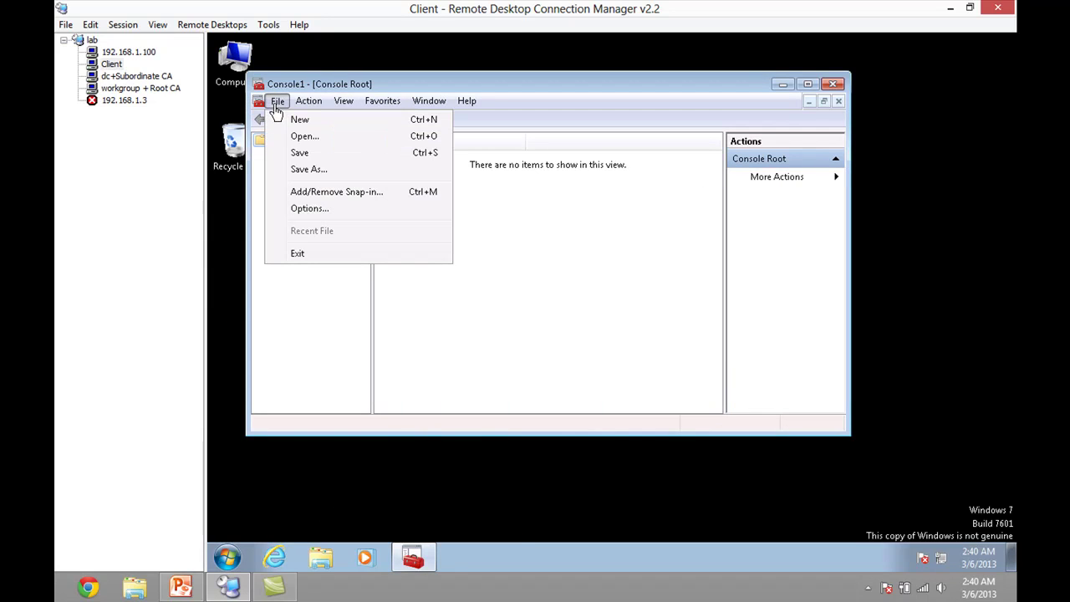
pyautogui.click(304, 193)
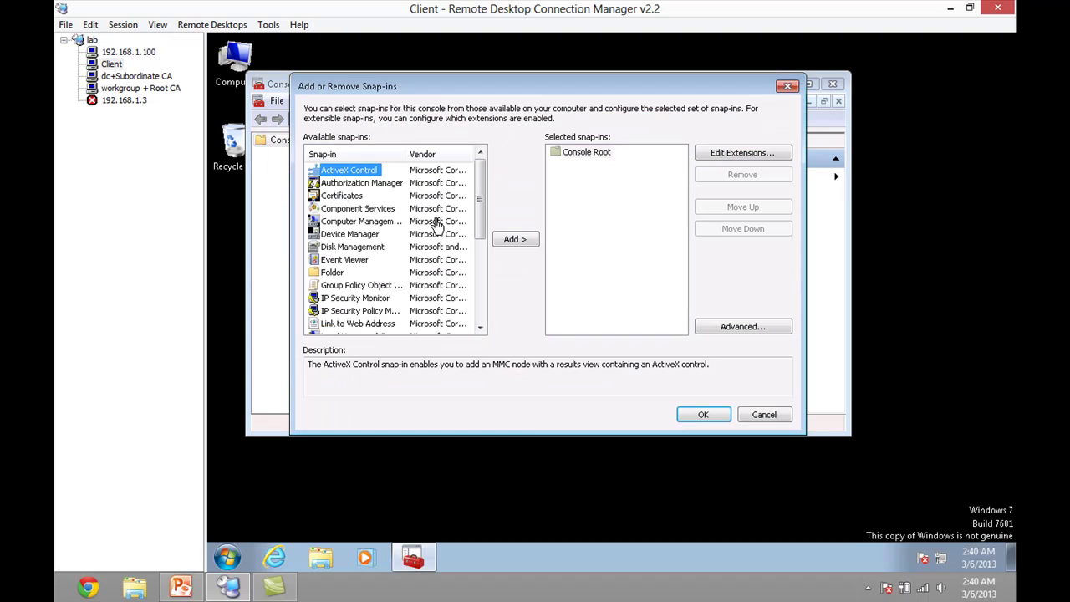
pyautogui.doubleClick(345, 198)
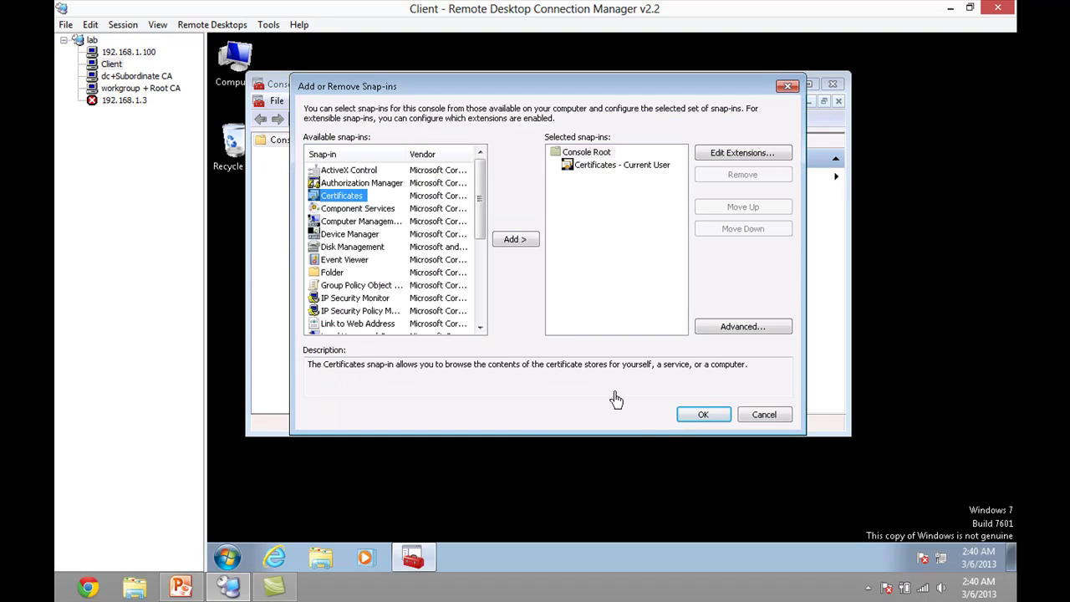
pyautogui.click(692, 423)
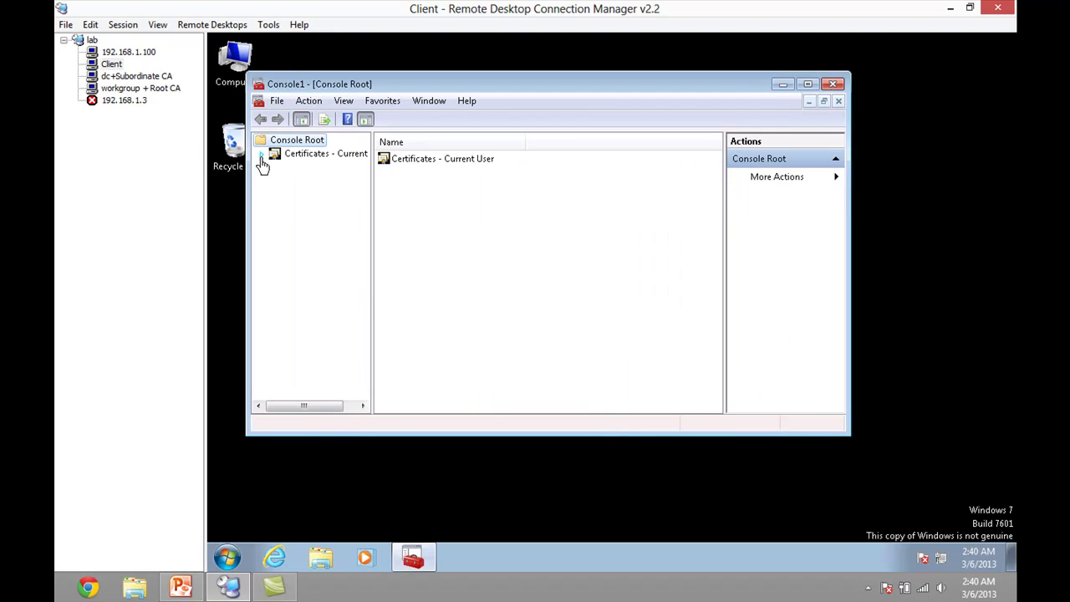
# - Request a new certificate from the Personal store using the Active Directory Enrollment Policy
pyautogui.click(261, 155)
pyautogui.click(287, 168)
pyautogui.doubleClick(307, 170)
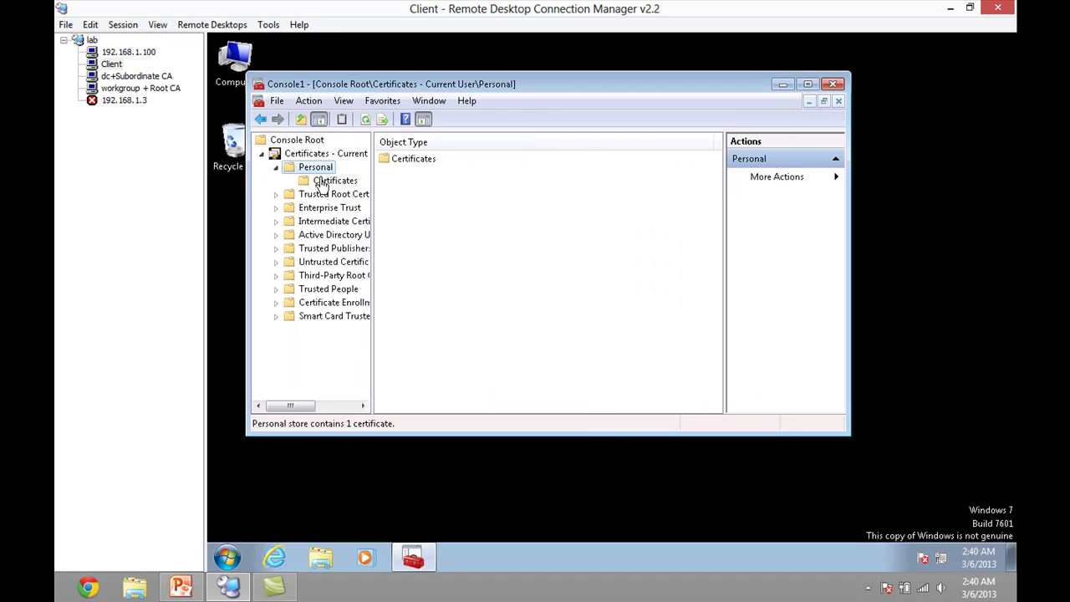
pyautogui.click(322, 182)
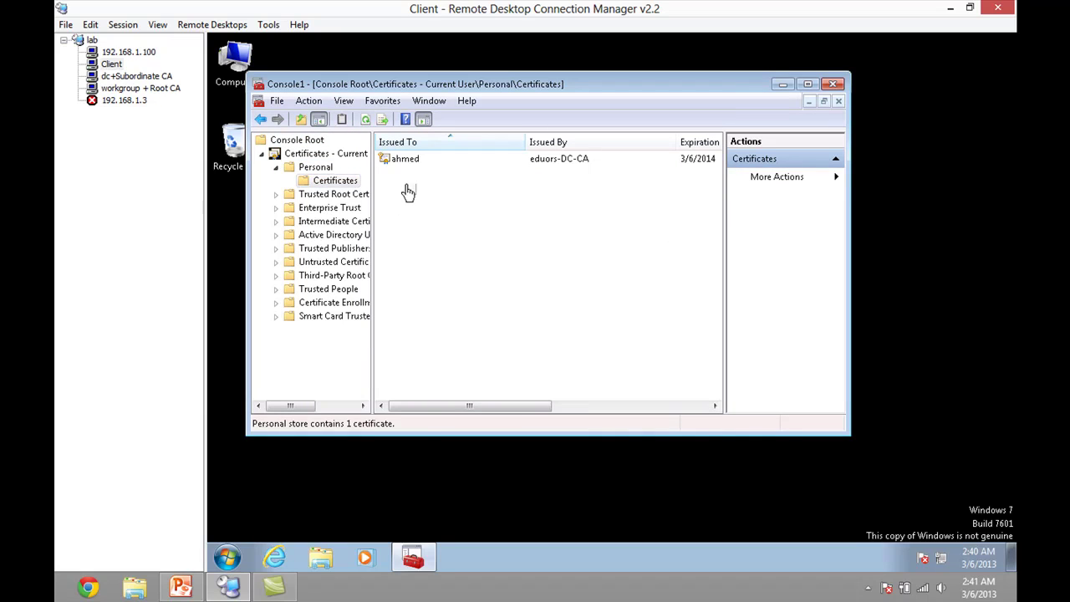
pyautogui.rightClick(407, 188)
pyautogui.moveTo(427, 198)
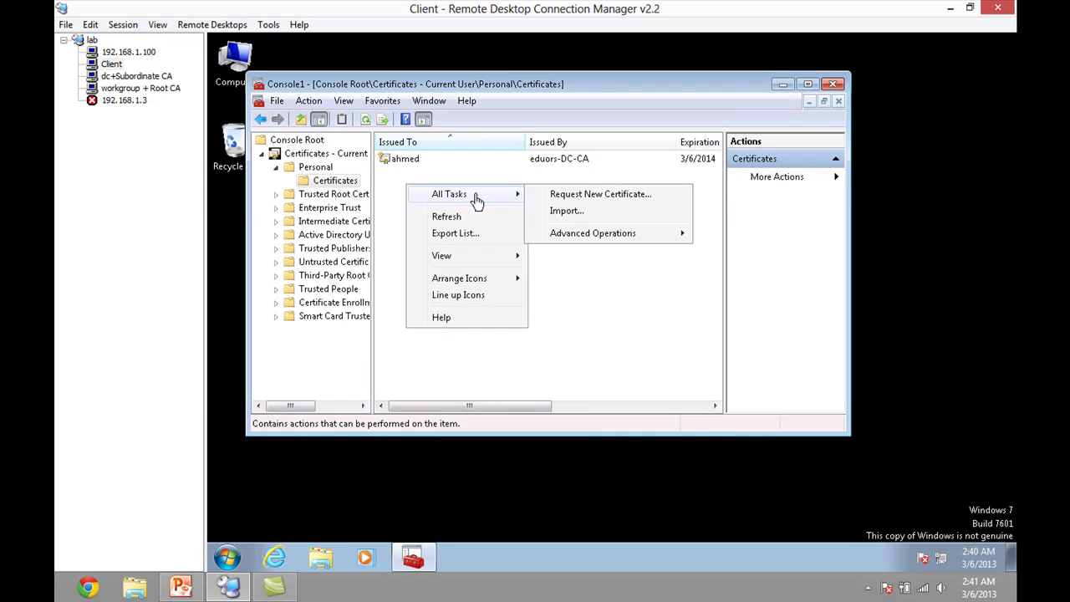
pyautogui.click(582, 200)
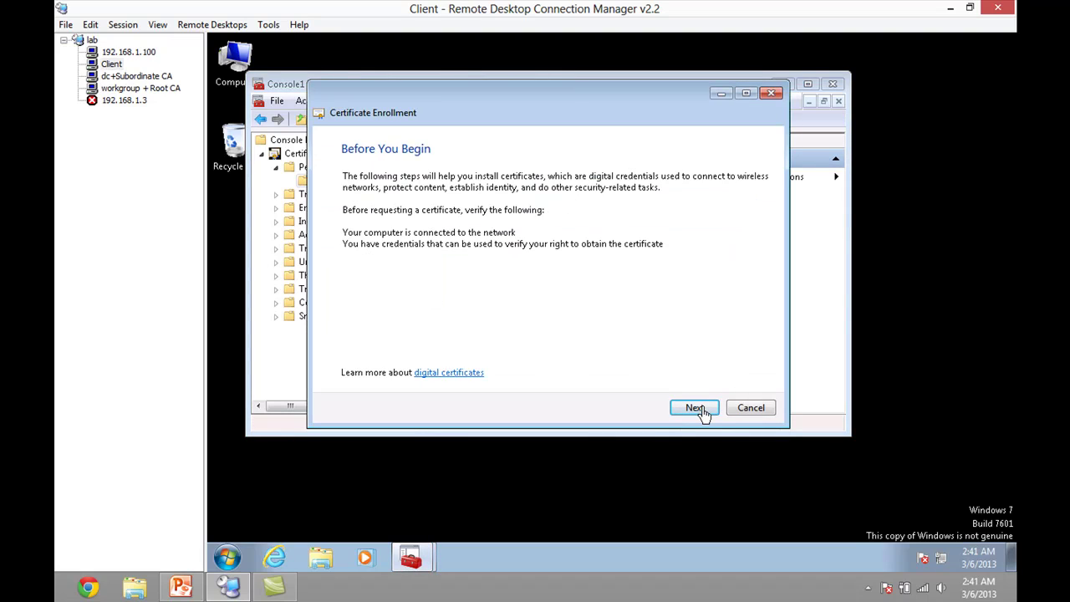
pyautogui.click(697, 408)
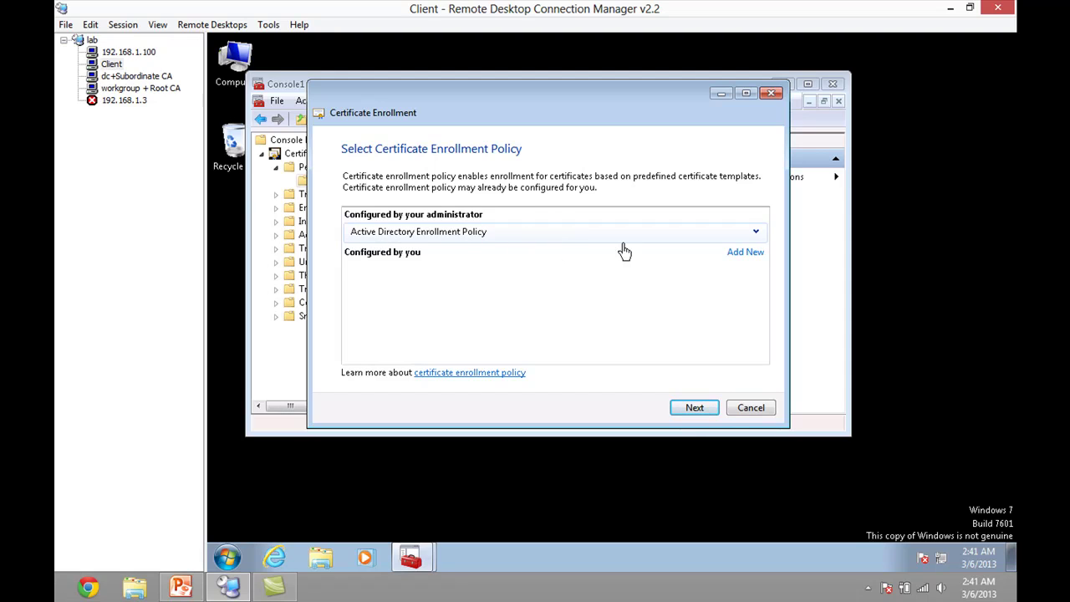
pyautogui.click(692, 407)
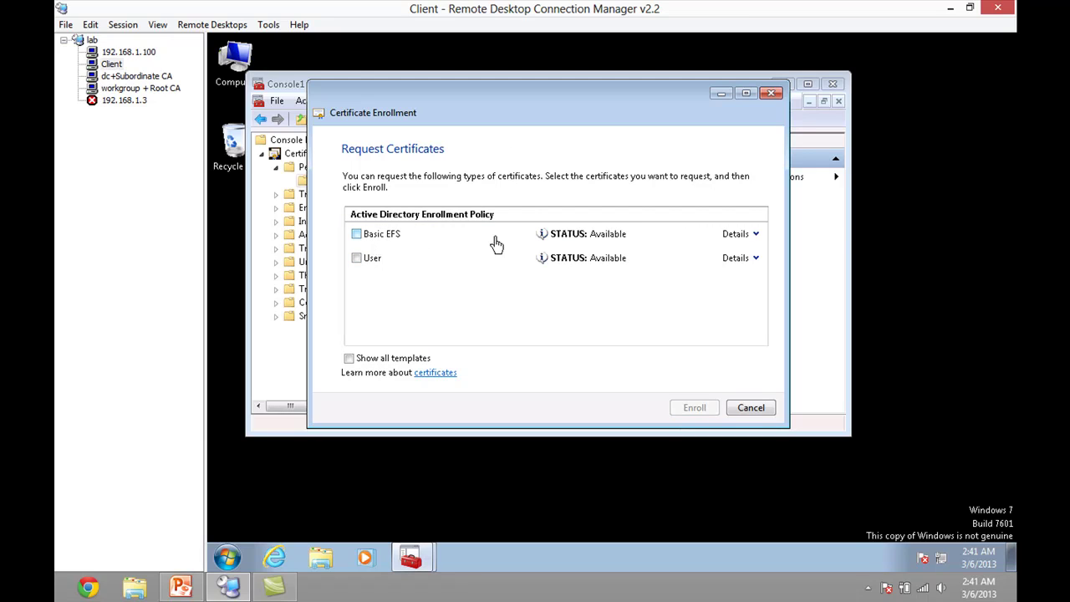
# - Leave Basic EFS unticked and select User, then switch to the dc+Subordinate CA session
pyautogui.click(373, 234)
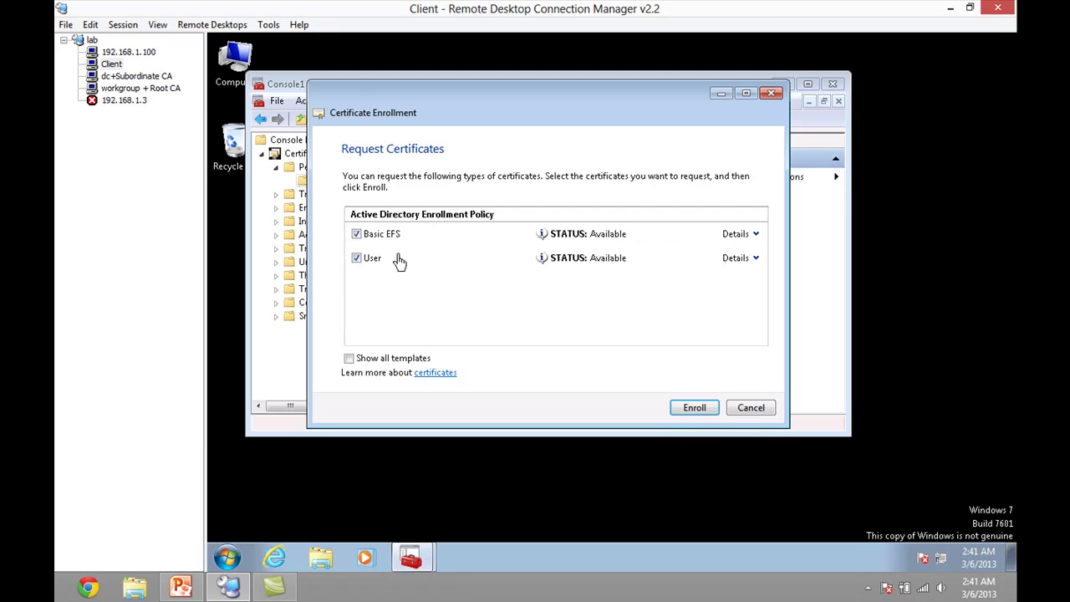
pyautogui.click(360, 235)
pyautogui.click(357, 235)
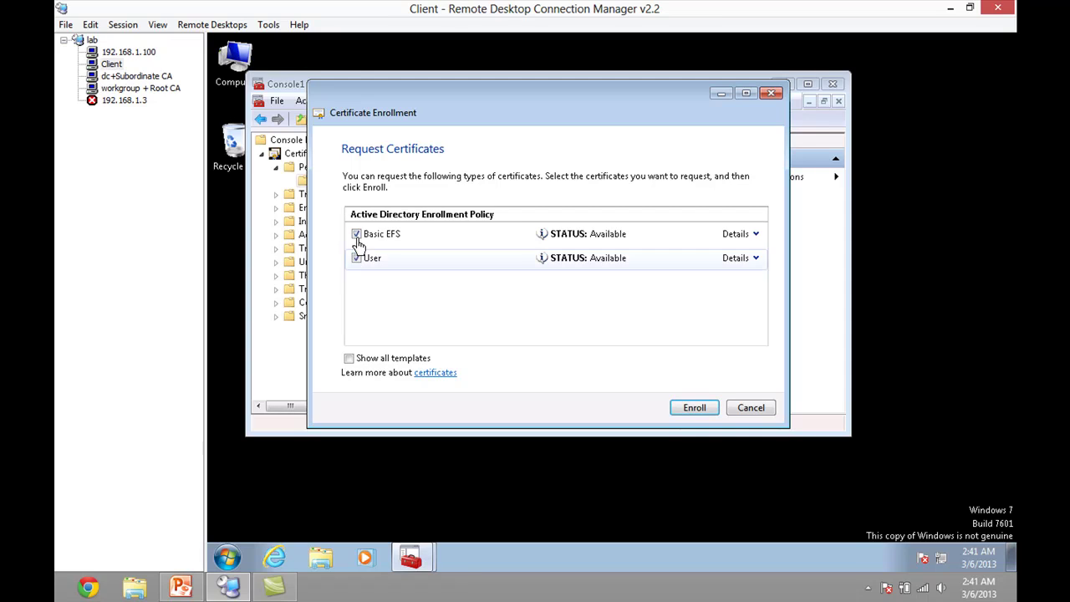
pyautogui.click(358, 237)
pyautogui.click(359, 235)
pyautogui.click(358, 259)
pyautogui.click(358, 234)
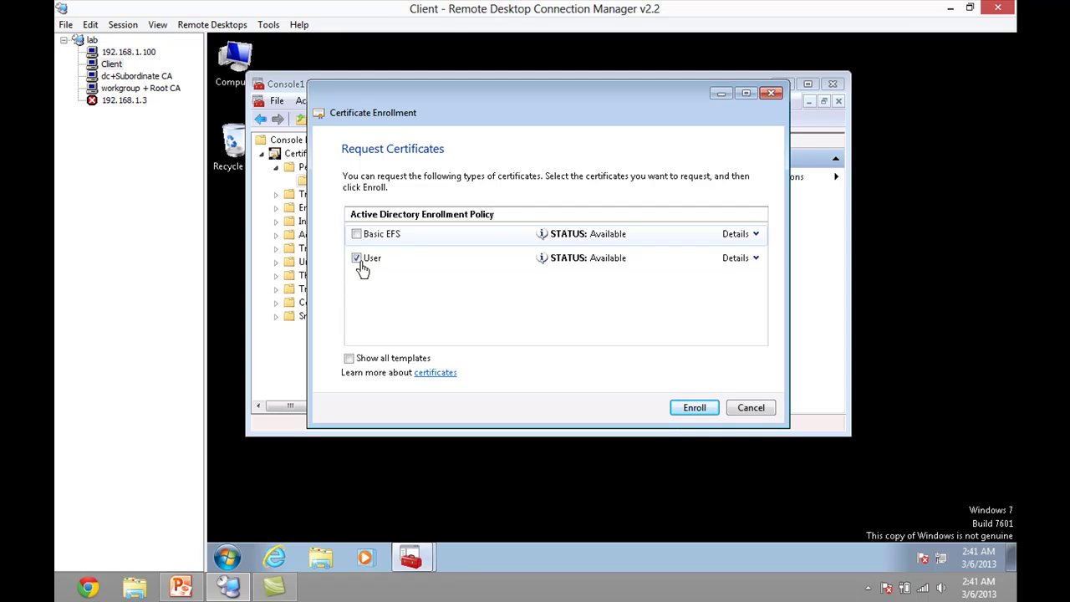
pyautogui.click(117, 76)
# - Open eduors-DC-CA's Certificate Templates and briefly view the templates management console
pyautogui.click(833, 340)
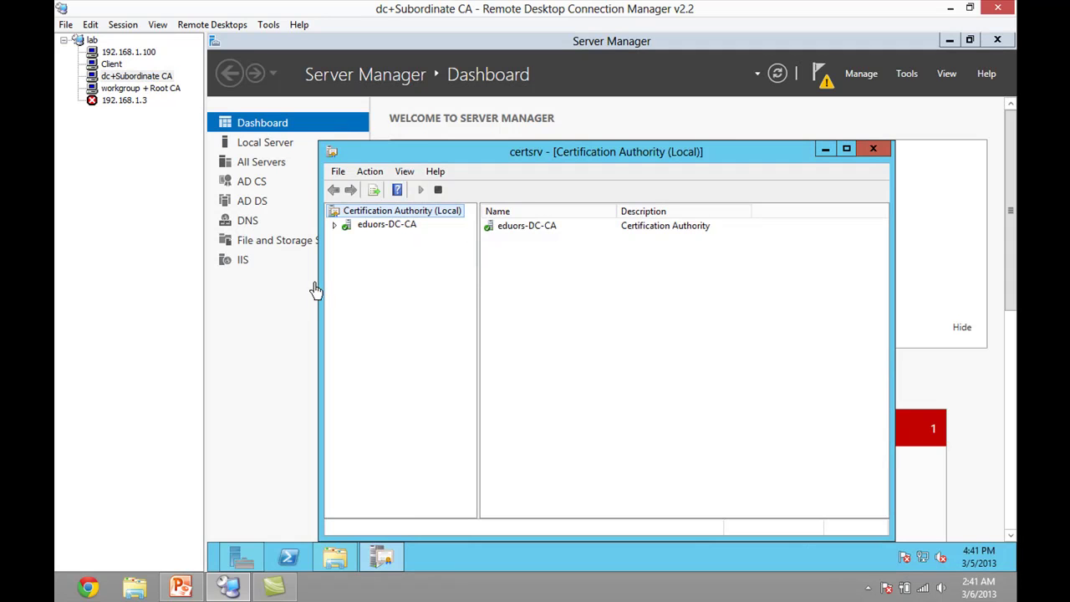
pyautogui.click(341, 232)
pyautogui.click(336, 227)
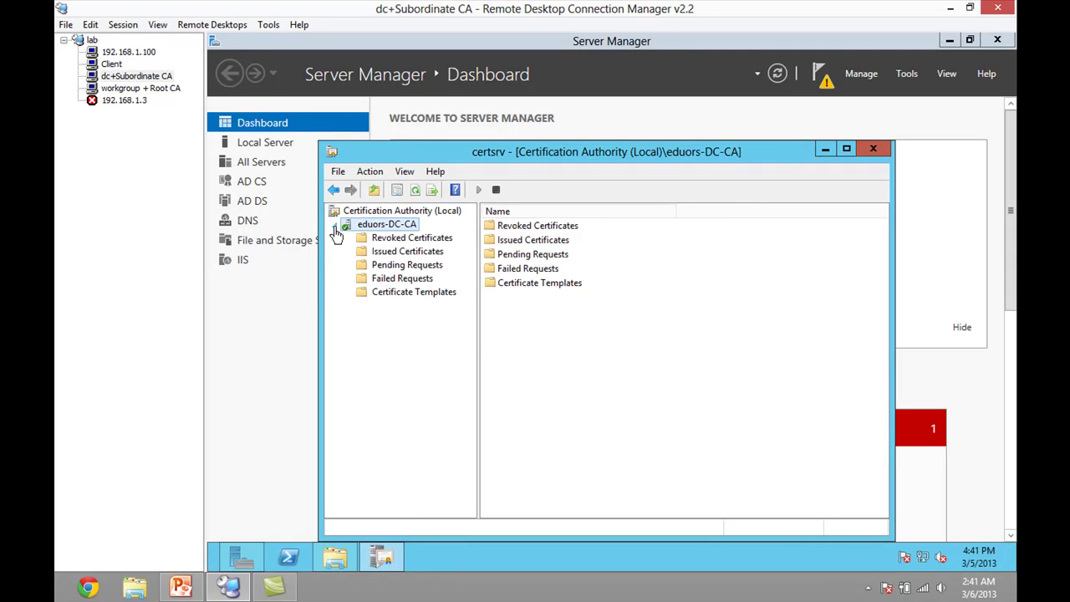
pyautogui.click(406, 294)
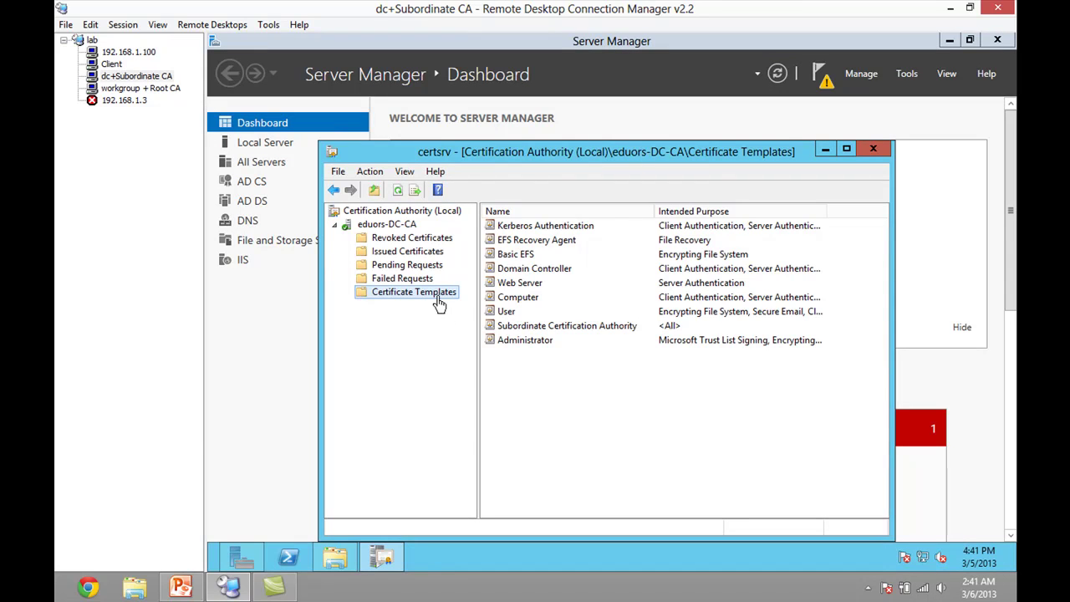
pyautogui.rightClick(441, 299)
pyautogui.click(480, 306)
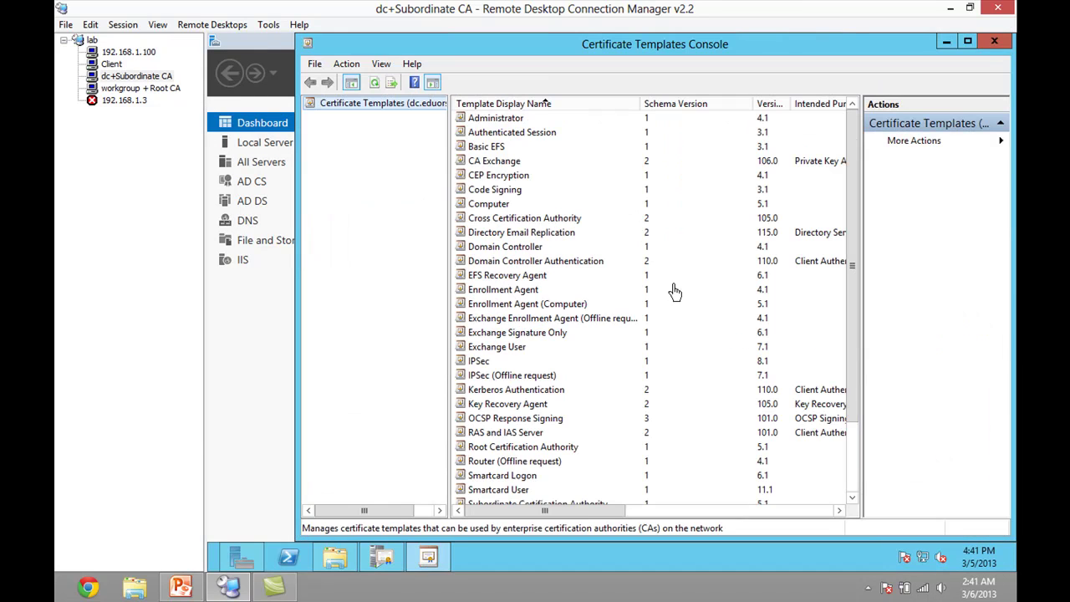
pyautogui.click(992, 41)
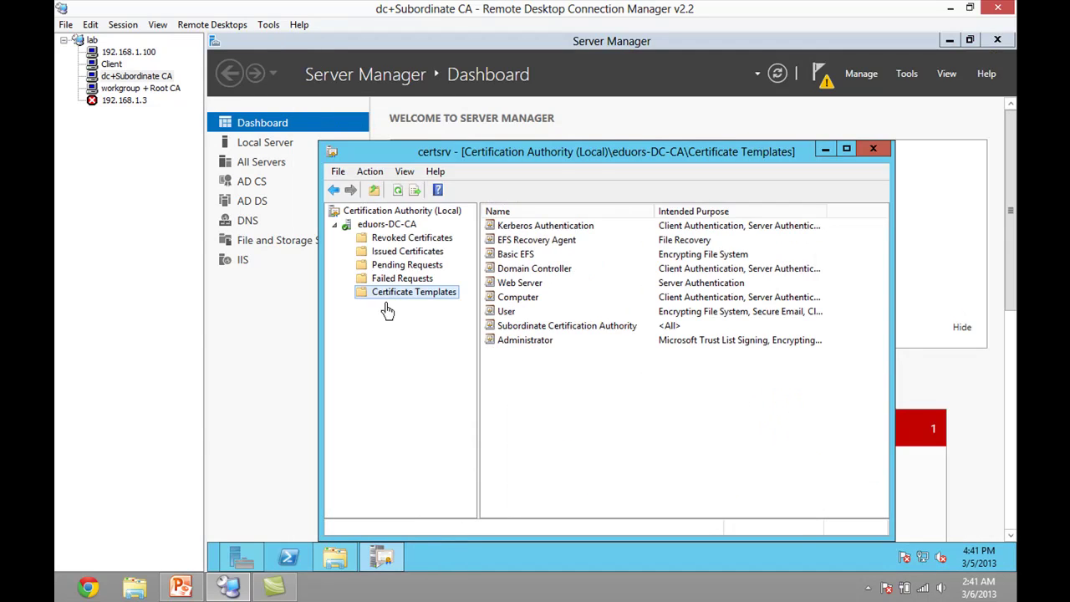
# - Compare the User and Basic EFS template rows, then return to the Client session
pyautogui.moveTo(528, 418); pyautogui.dragTo(529, 234)
pyautogui.click(528, 414)
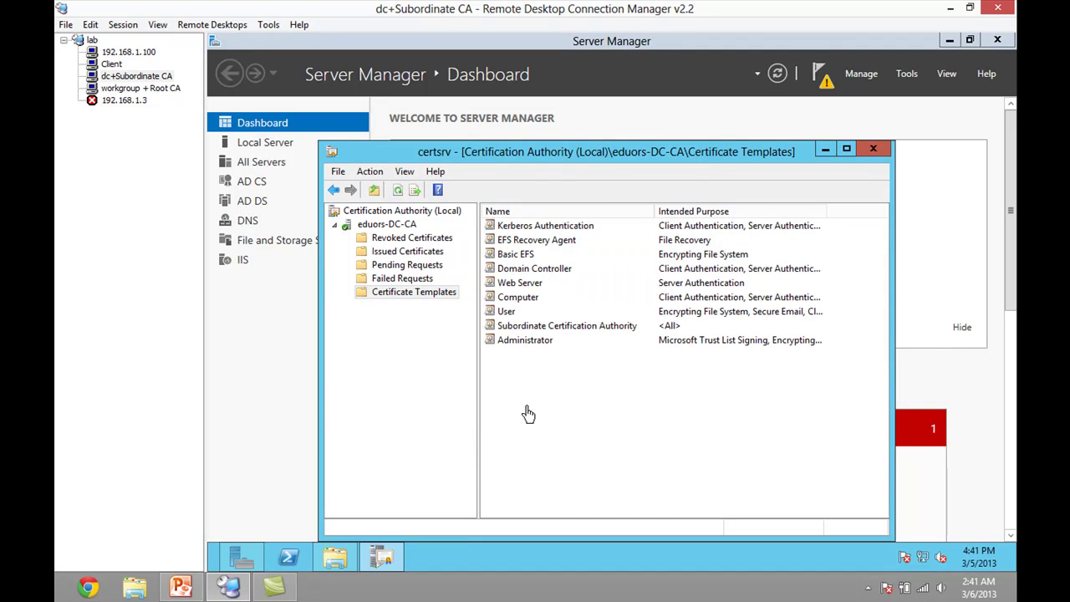
pyautogui.click(489, 315)
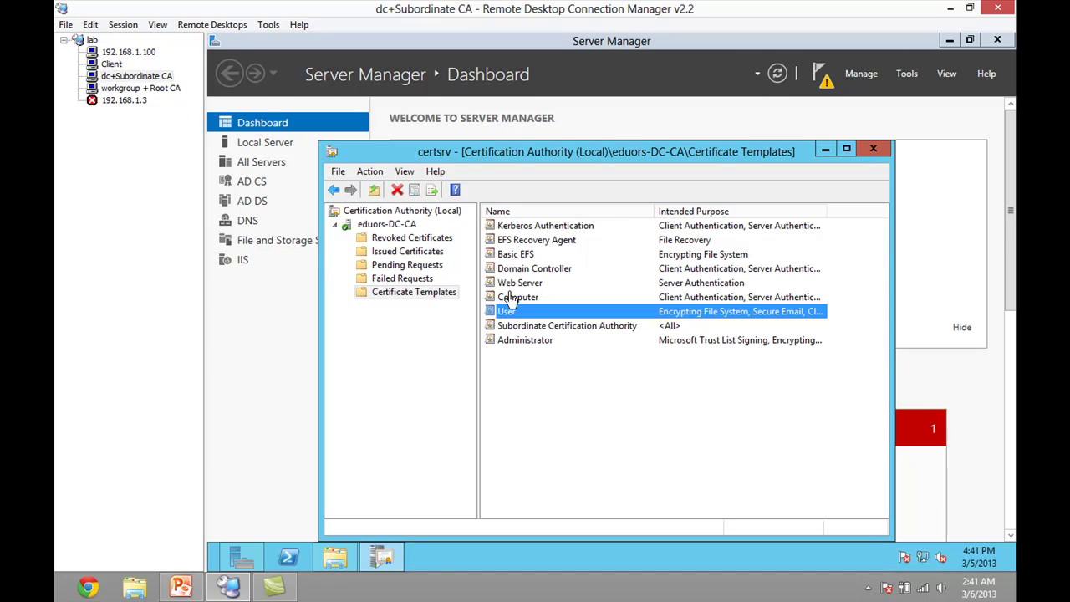
pyautogui.click(524, 256)
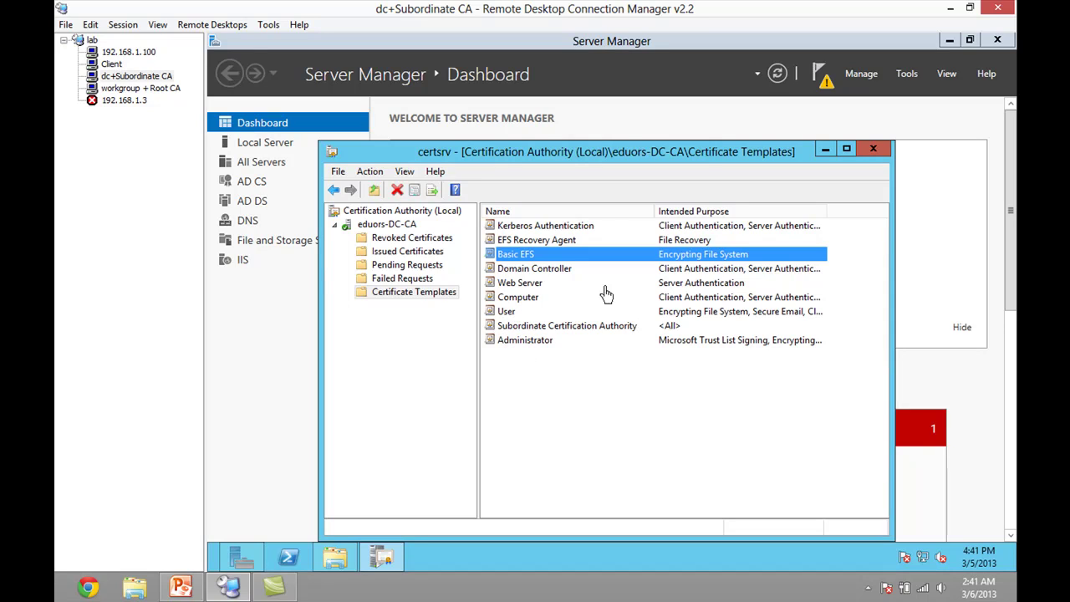
pyautogui.click(504, 316)
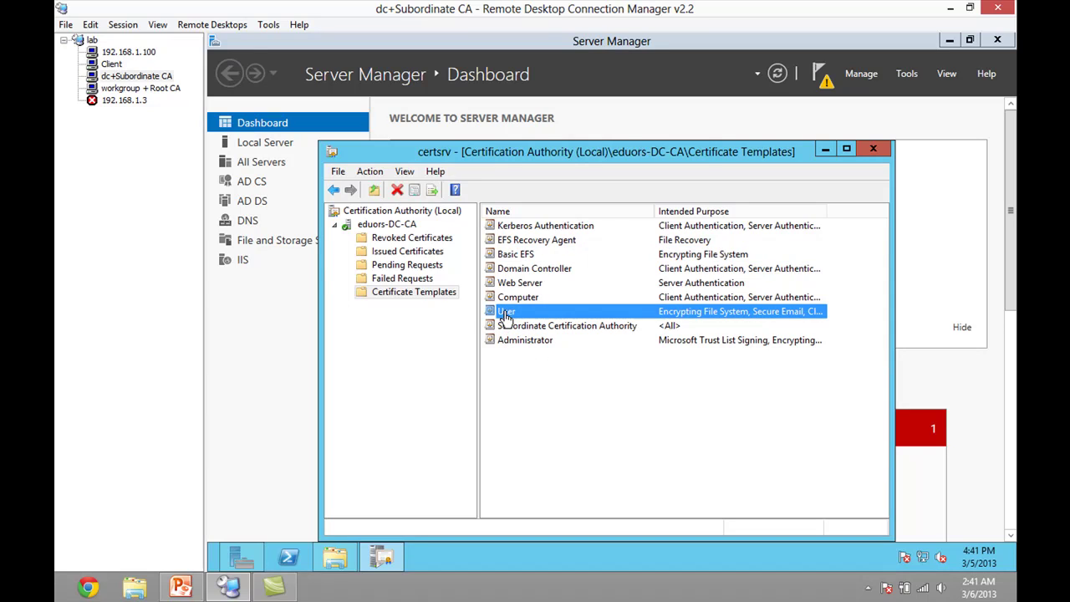
pyautogui.click(518, 256)
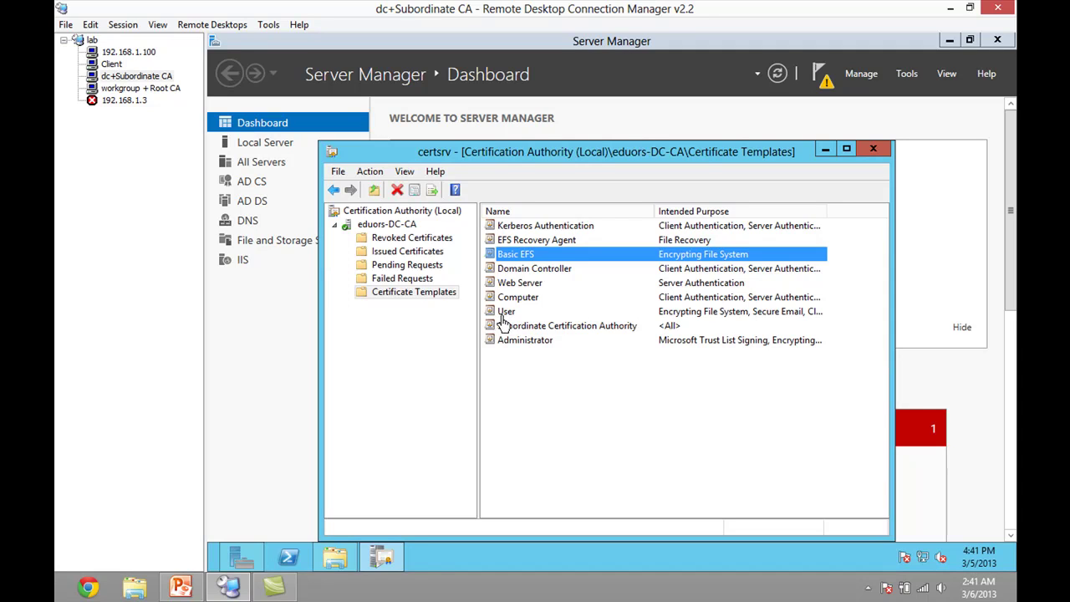
pyautogui.click(112, 65)
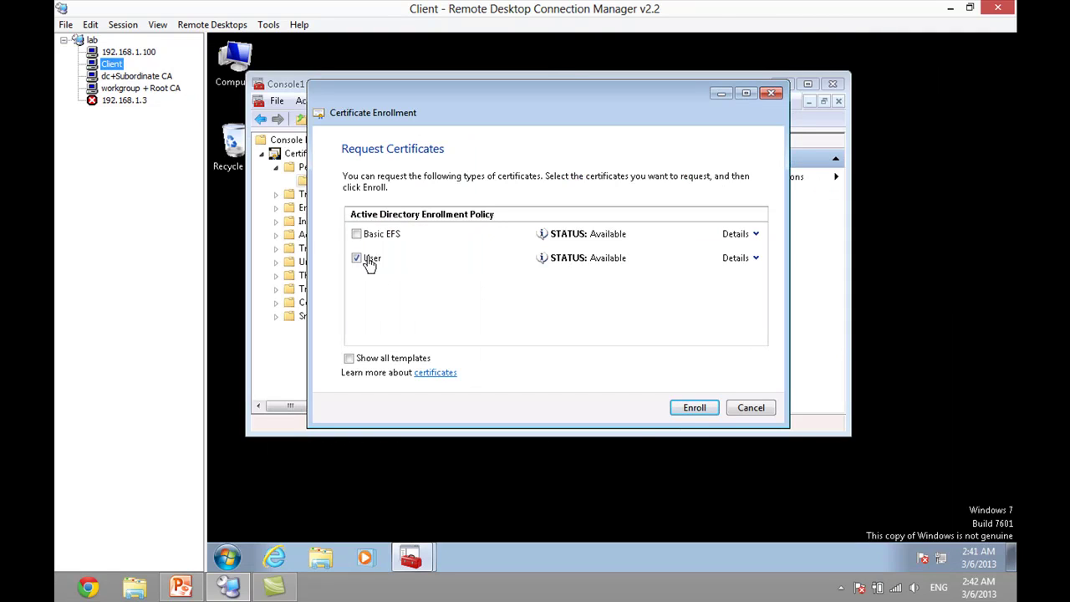
# - Enroll the User certificate, finish the wizard, and check the server before returning to the Client
pyautogui.click(691, 409)
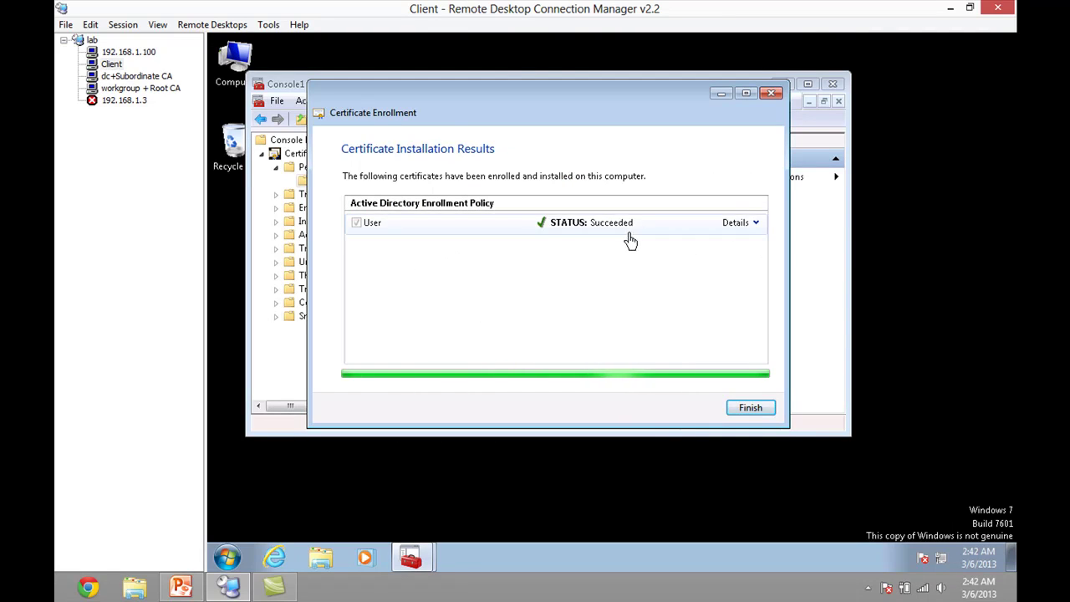
pyautogui.click(762, 412)
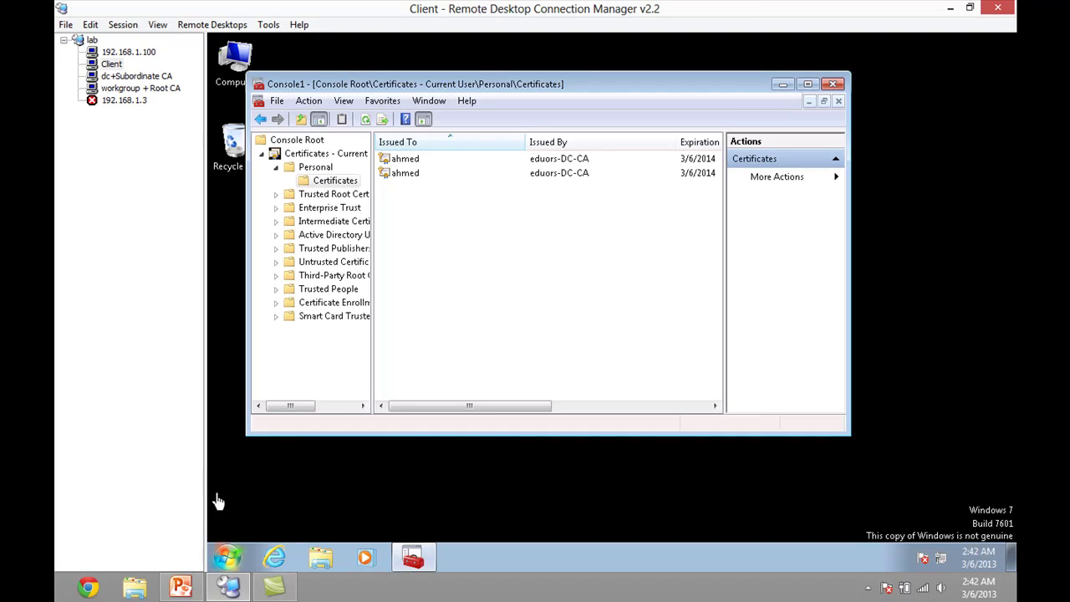
pyautogui.click(158, 78)
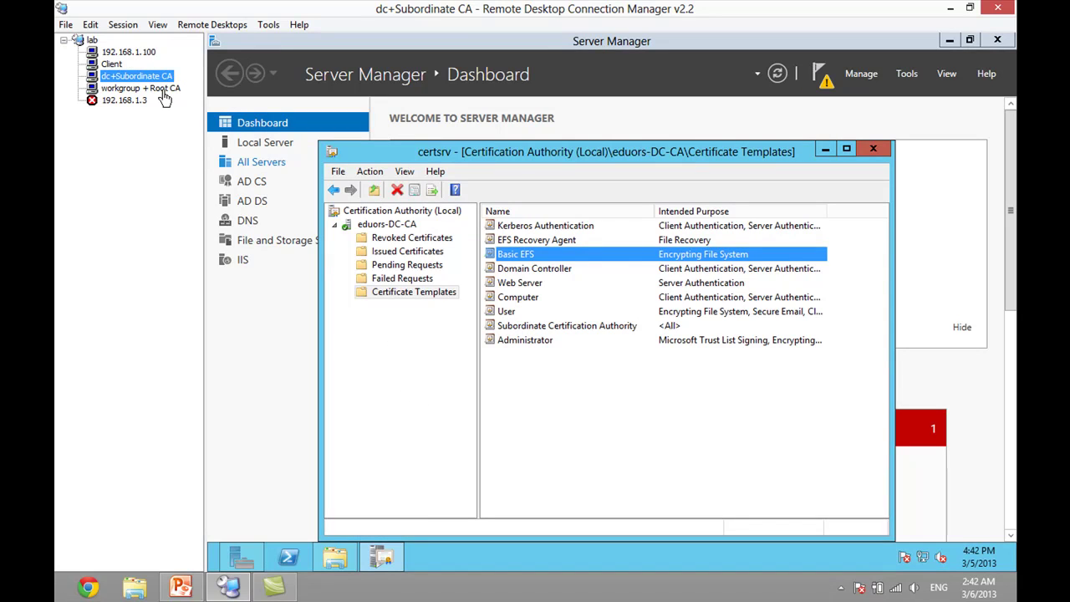
pyautogui.click(107, 65)
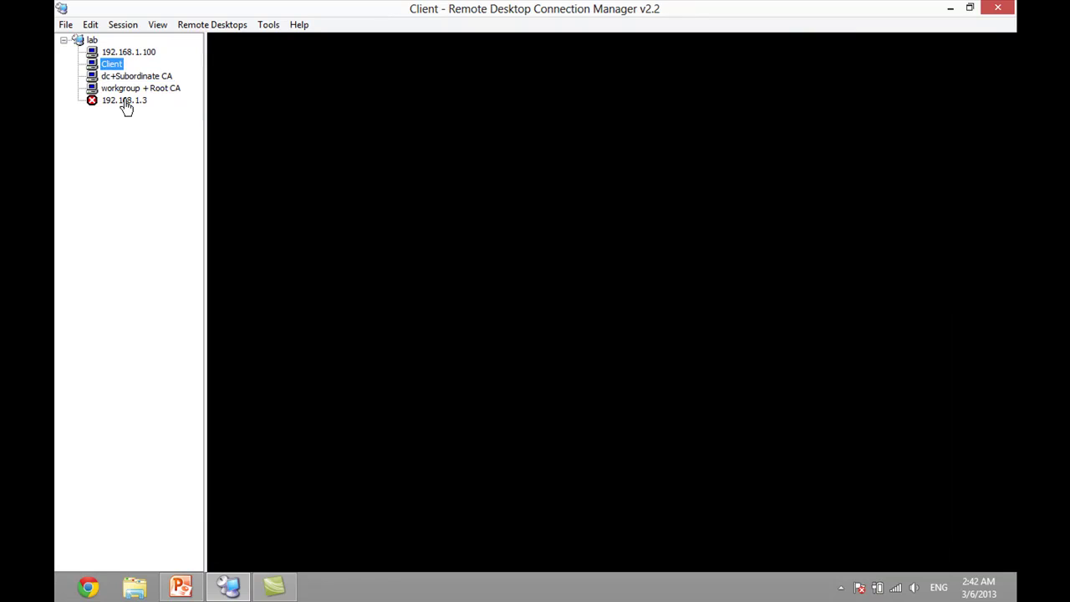
pyautogui.click(228, 562)
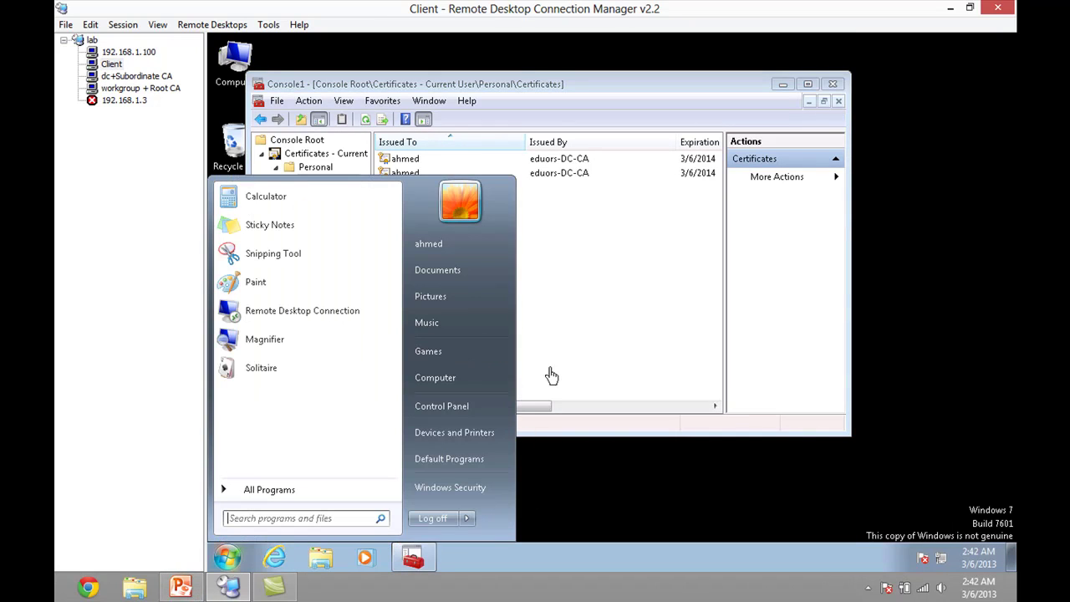
# - Browse to 192.168.1.50/certsrv in Internet Explorer and sign in with the account password
pyautogui.click(276, 560)
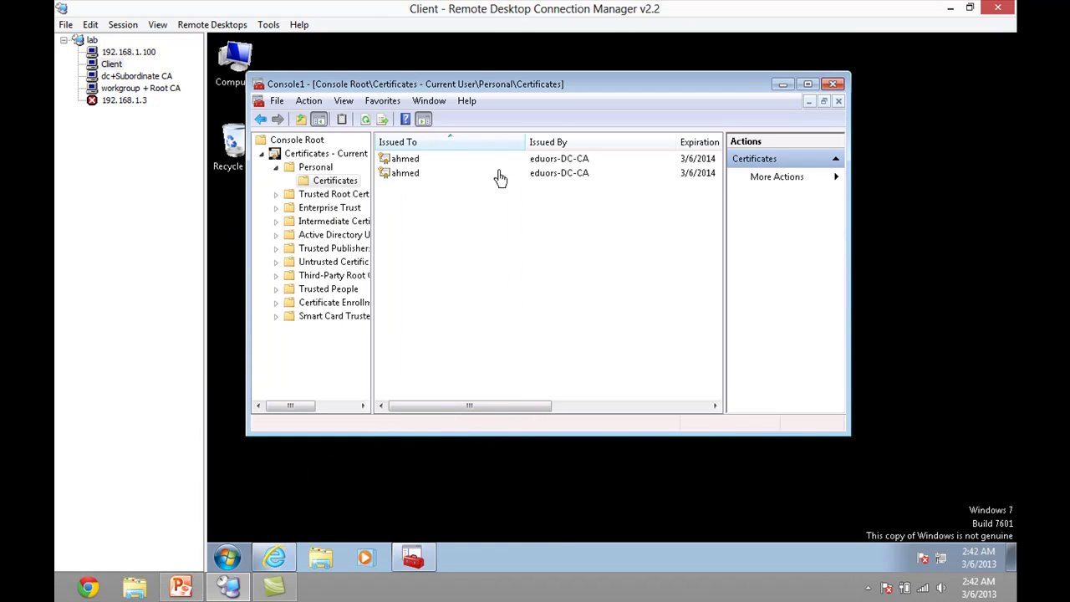
pyautogui.click(519, 94)
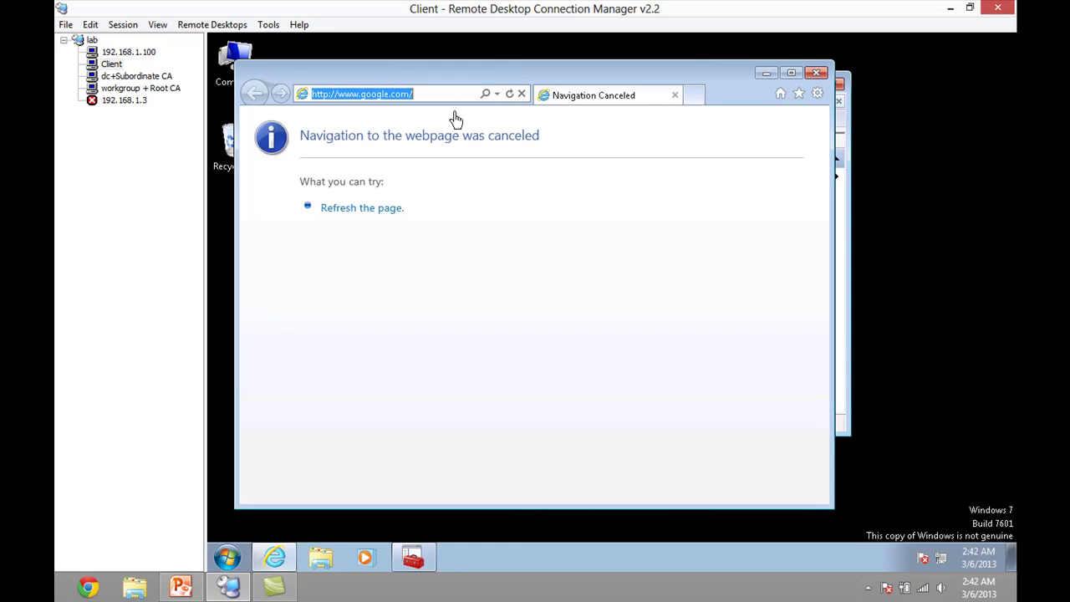
pyautogui.write('192.168.1.50/')
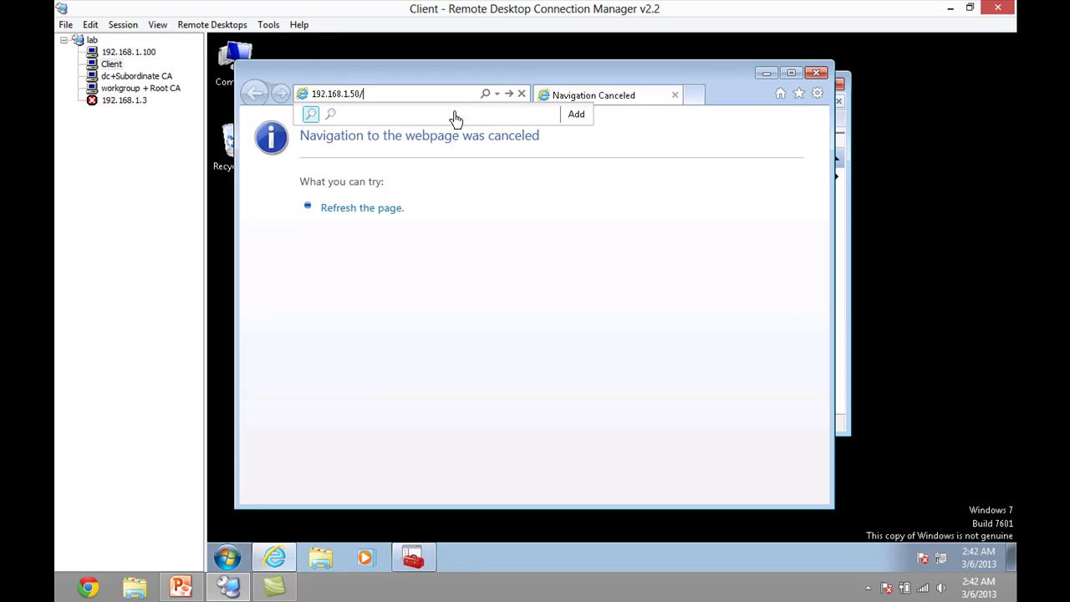
pyautogui.write('certsrv')
pyautogui.press('Return')
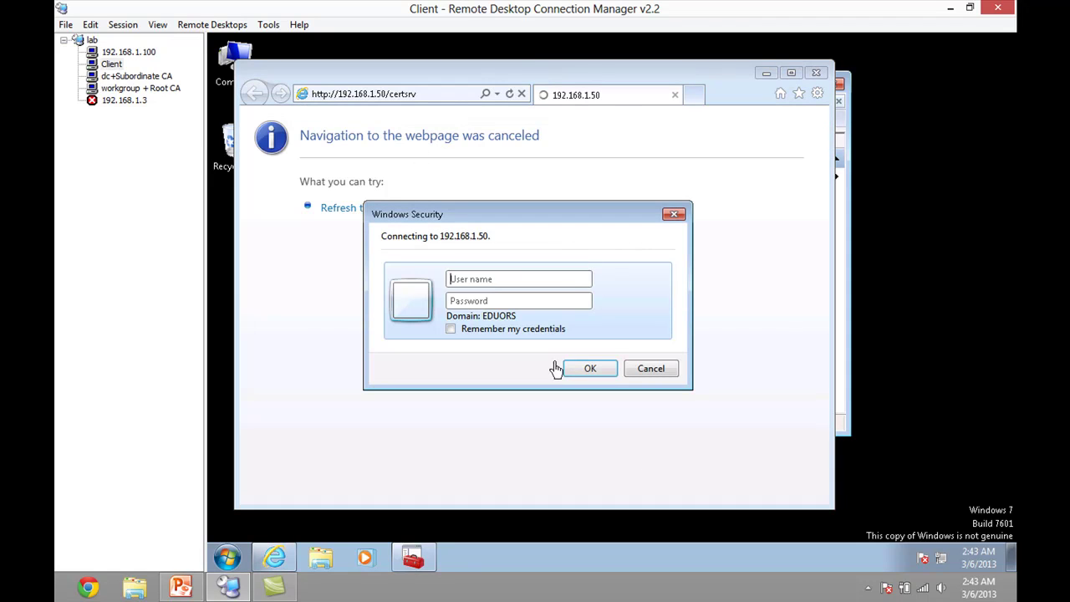
pyautogui.write('ahm')
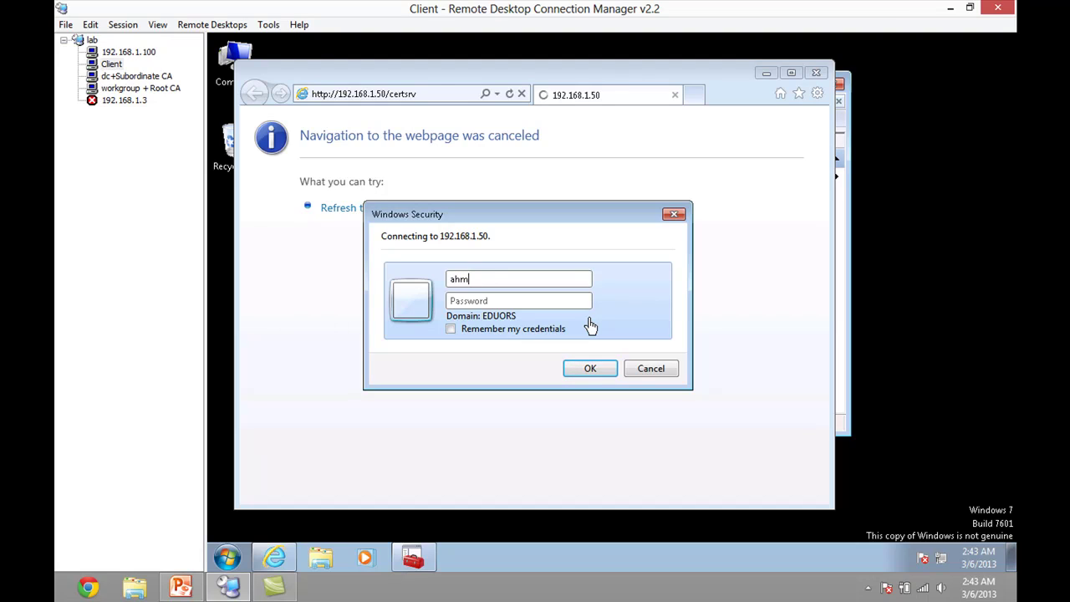
pyautogui.write('P@s')
pyautogui.press('Return')
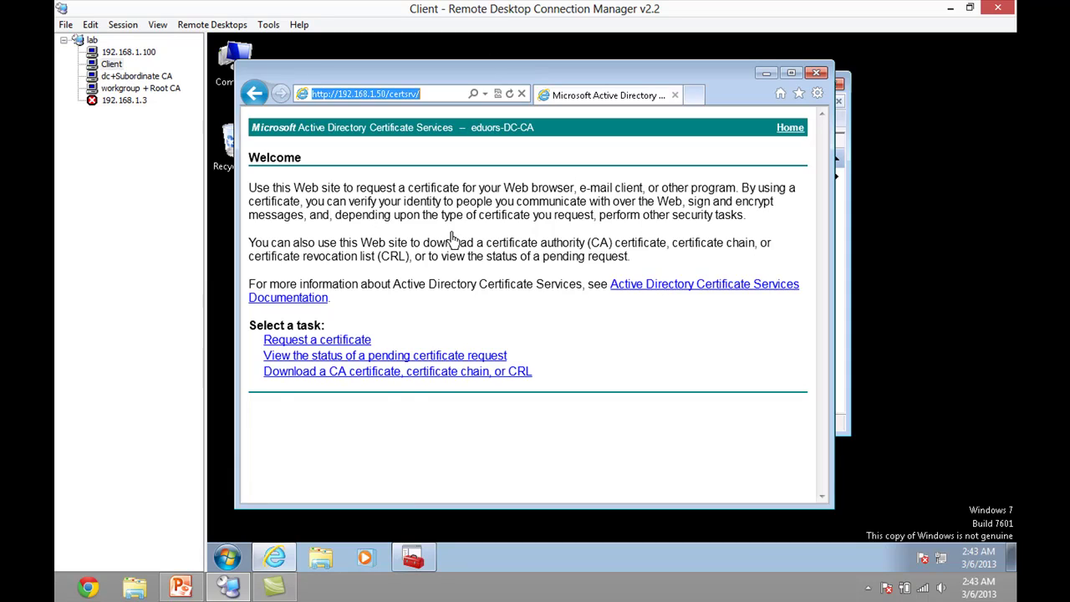
# - Request a User Certificate, acknowledge the HTTPS requirement, then switch to dc+Subordinate CA
pyautogui.click(304, 347)
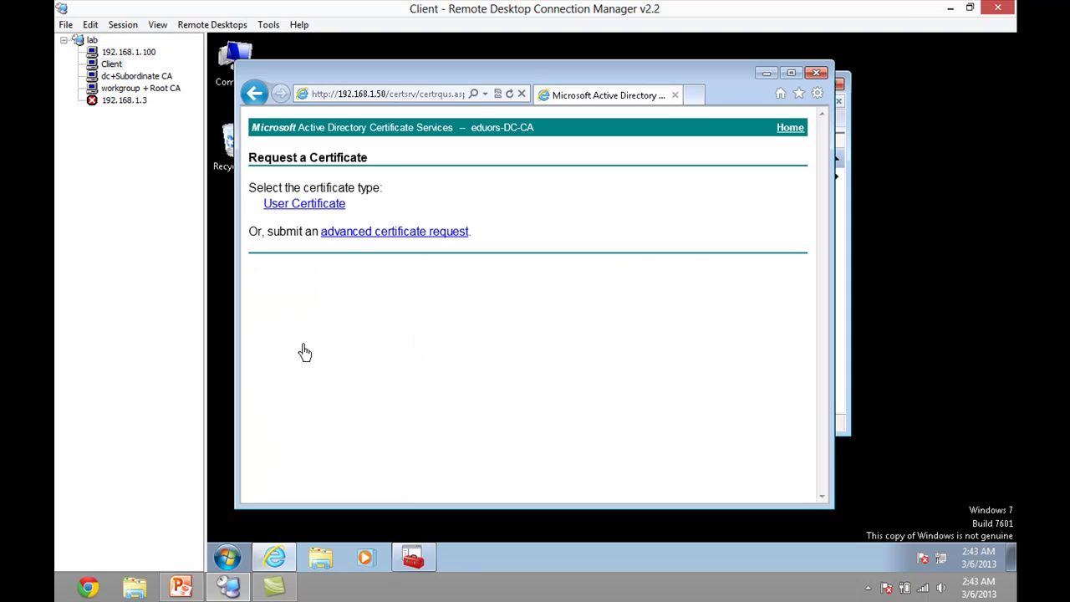
pyautogui.click(318, 210)
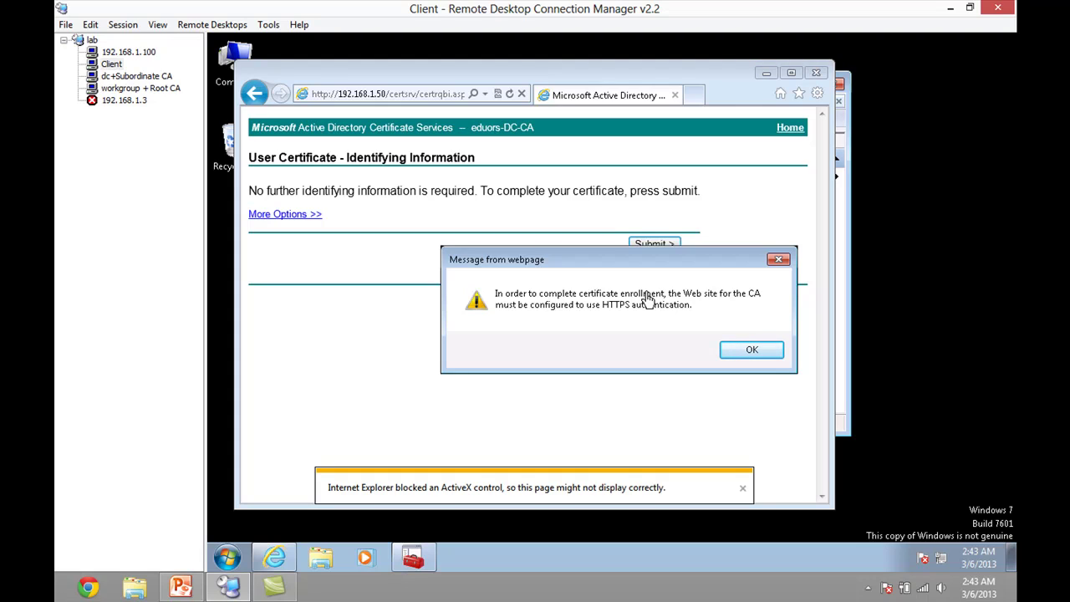
pyautogui.click(730, 358)
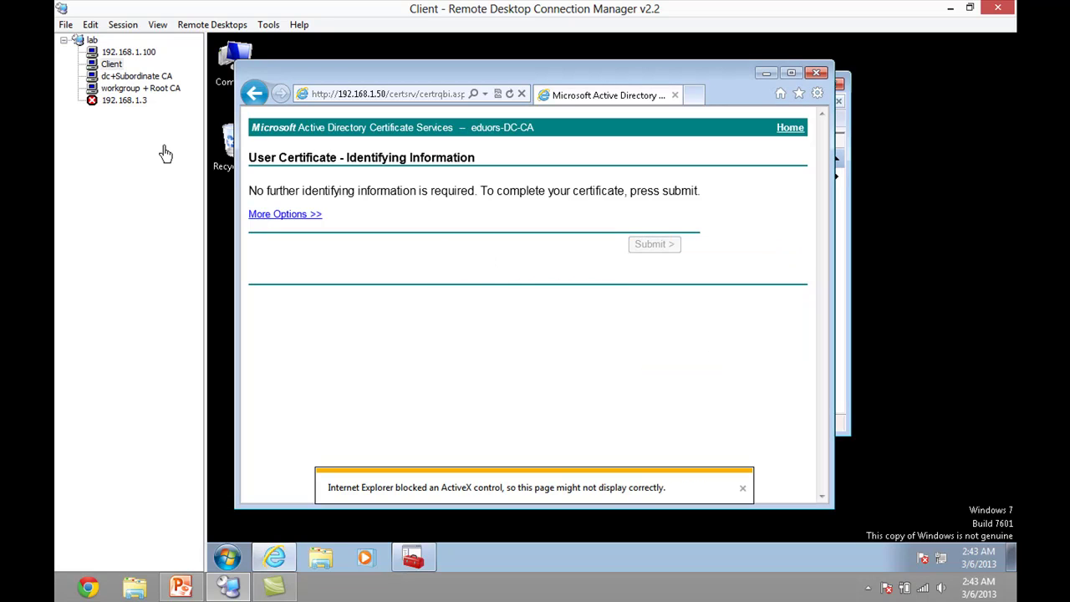
pyautogui.click(164, 77)
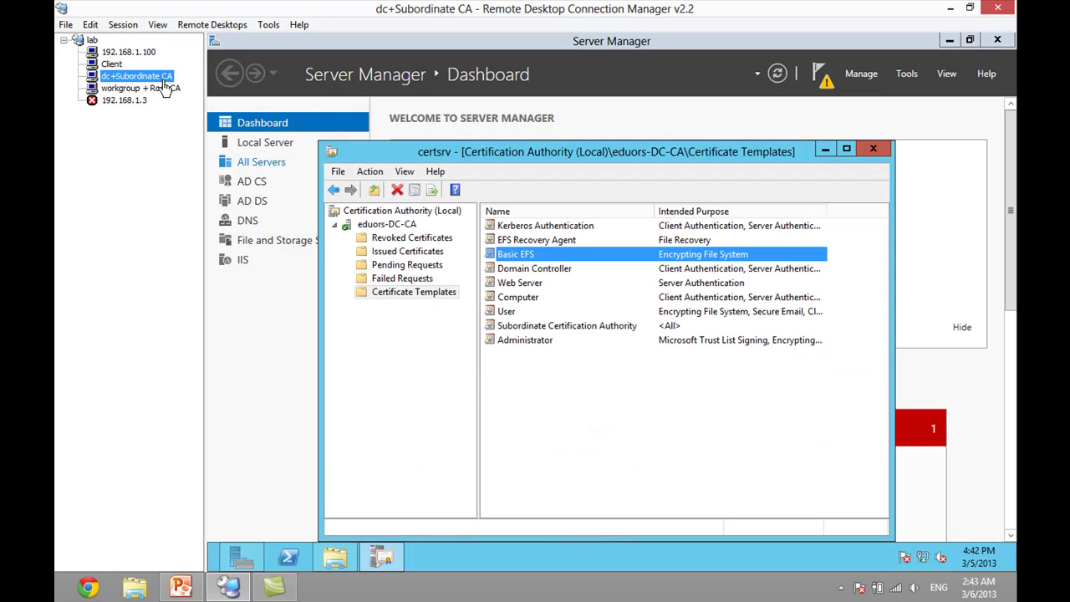